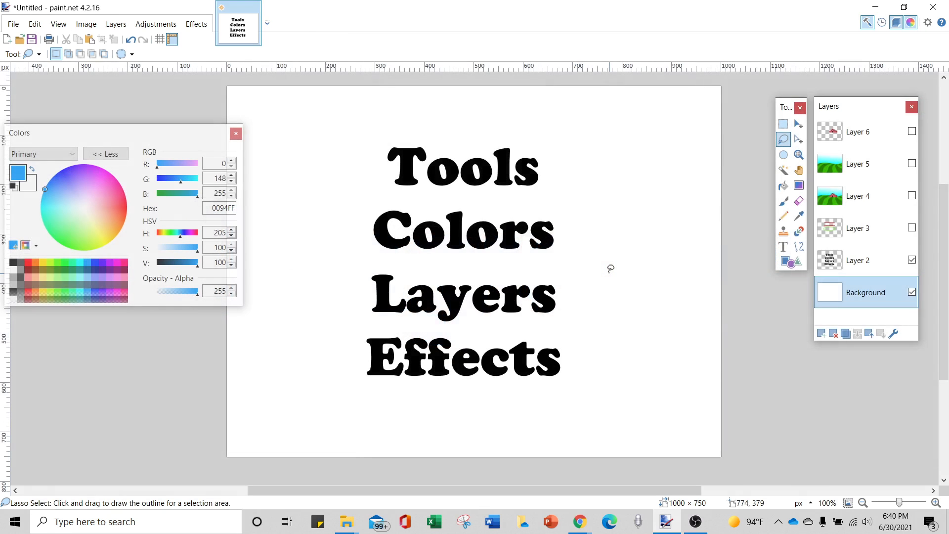
Make Layer 3 visible over the list of words.
click(912, 227)
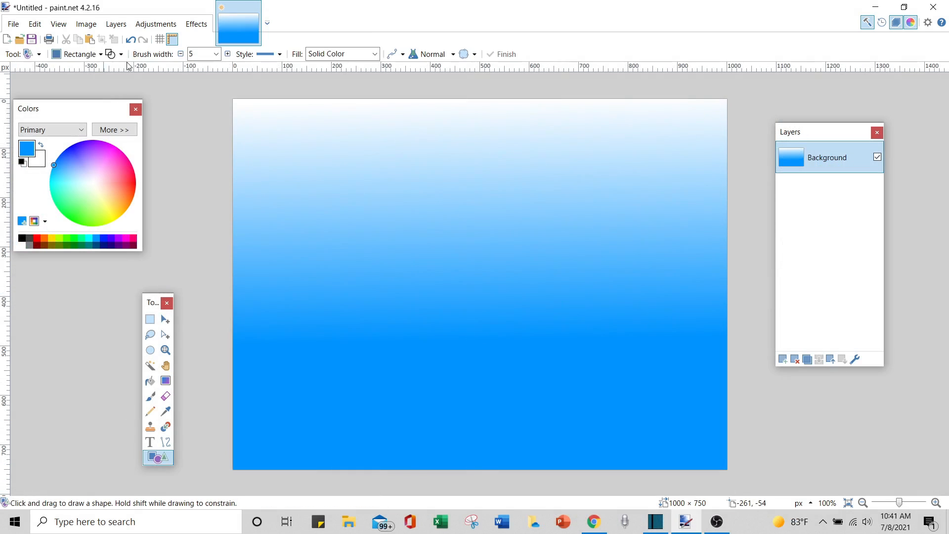
Draw a filled bright green rectangle across the lower half of the Background layer as the ground.
click(122, 59)
click(127, 84)
click(66, 239)
mouse_move(220, 297)
mouse_down()
mouse_move(429, 398)
mouse_move(893, 533)
mouse_up()
click(151, 335)
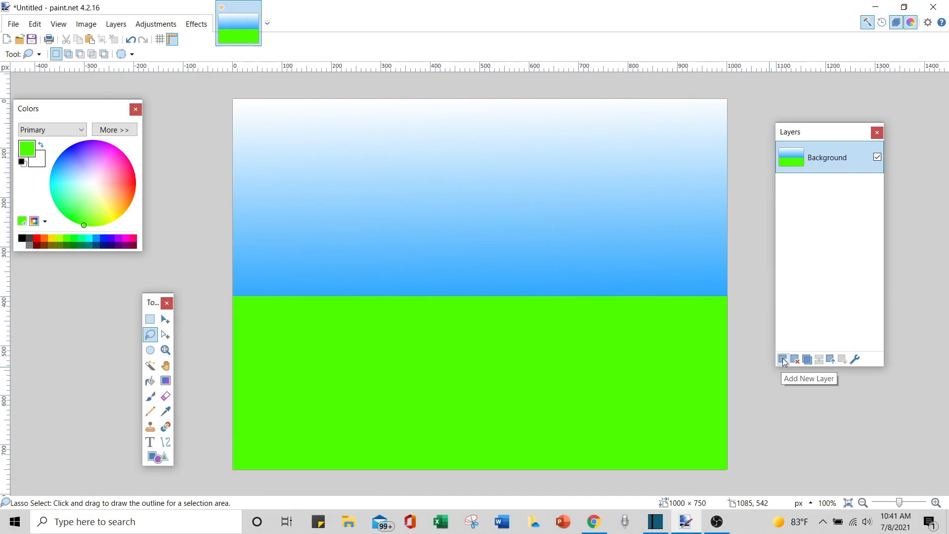
Add a new layer and draw a filled brown rectangle on it as a tree trunk.
click(783, 360)
click(158, 457)
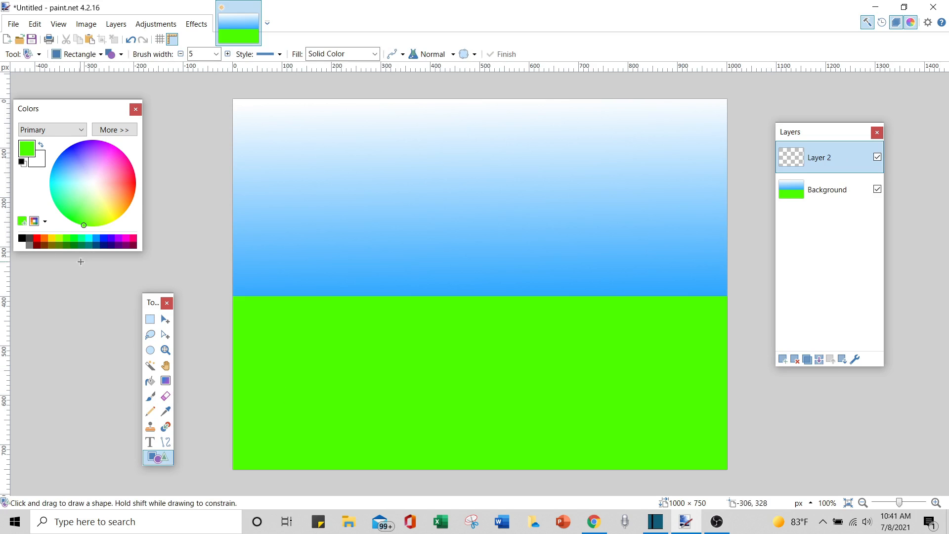
click(46, 245)
drag(372, 265, 415, 414)
Paint dark green foliage above the trunk on Layer 2 with a wide paintbrush.
click(150, 396)
click(135, 54)
click(121, 308)
click(66, 245)
mouse_move(362, 276)
mouse_down()
mouse_move(375, 234)
mouse_move(411, 285)
mouse_move(417, 228)
mouse_move(384, 209)
mouse_move(459, 235)
mouse_move(384, 272)
mouse_move(320, 243)
mouse_move(363, 187)
mouse_move(432, 226)
mouse_up()
Enclose the whole tree in a rectangular selection and move it up and to the right.
click(150, 319)
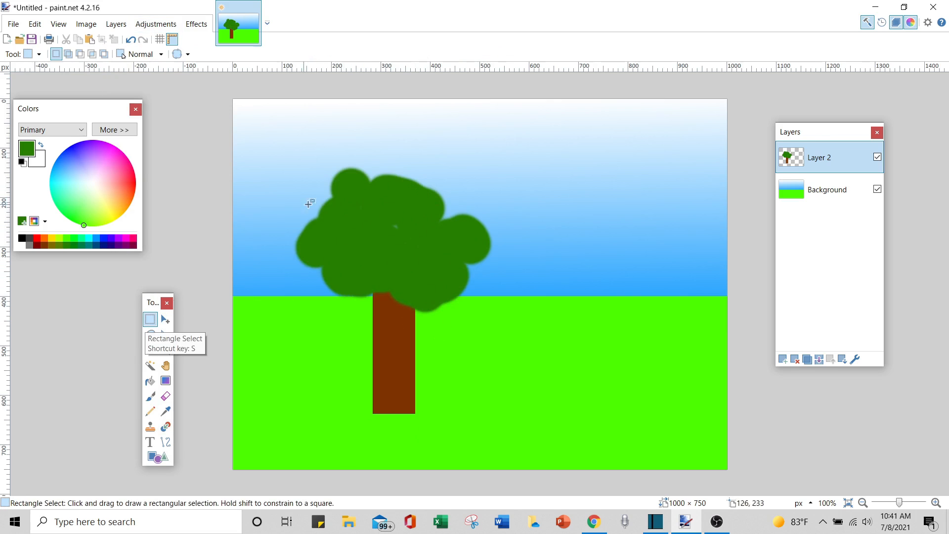
drag(271, 142, 518, 459)
key(m)
drag(354, 327, 477, 273)
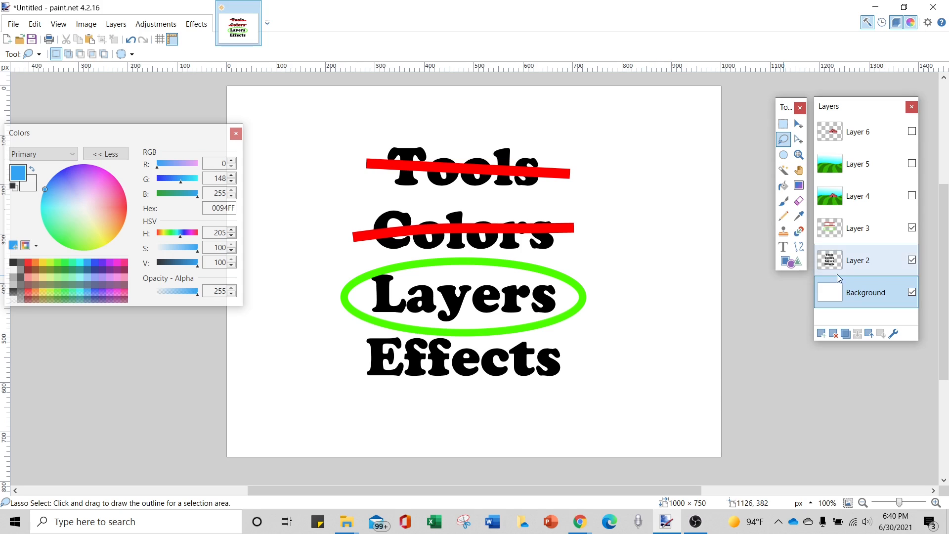
Hide Layer 2 with the words and Layer 3 with the red strokes and green ellipse.
click(912, 261)
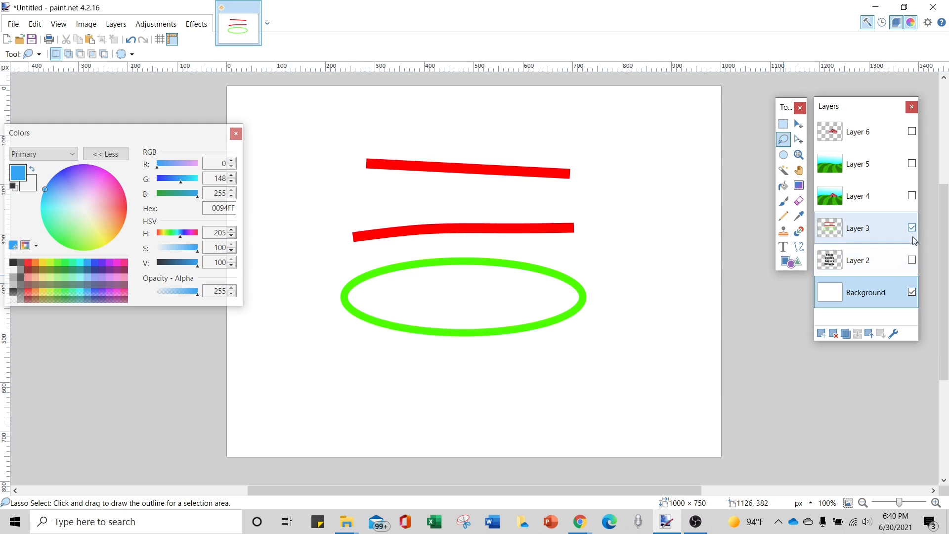
click(912, 229)
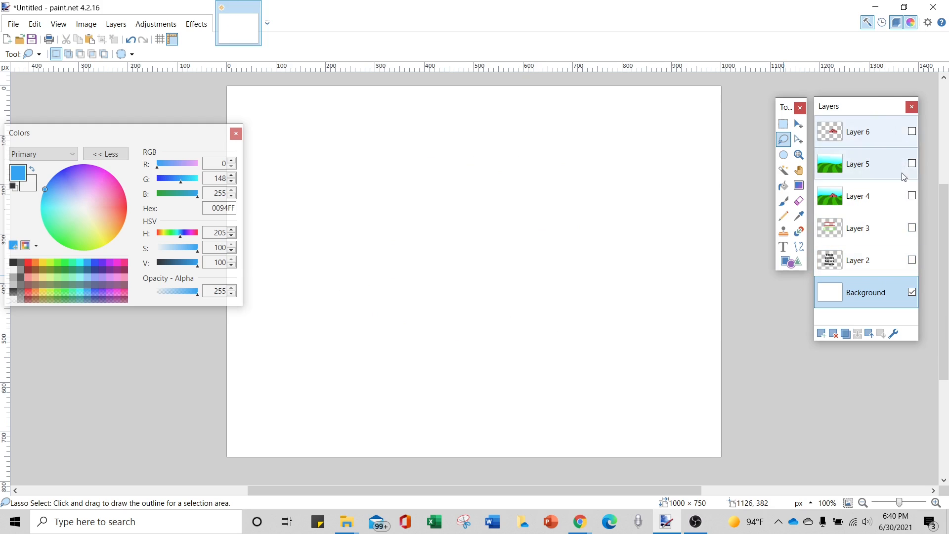
Close the Layers window and show it again.
click(912, 107)
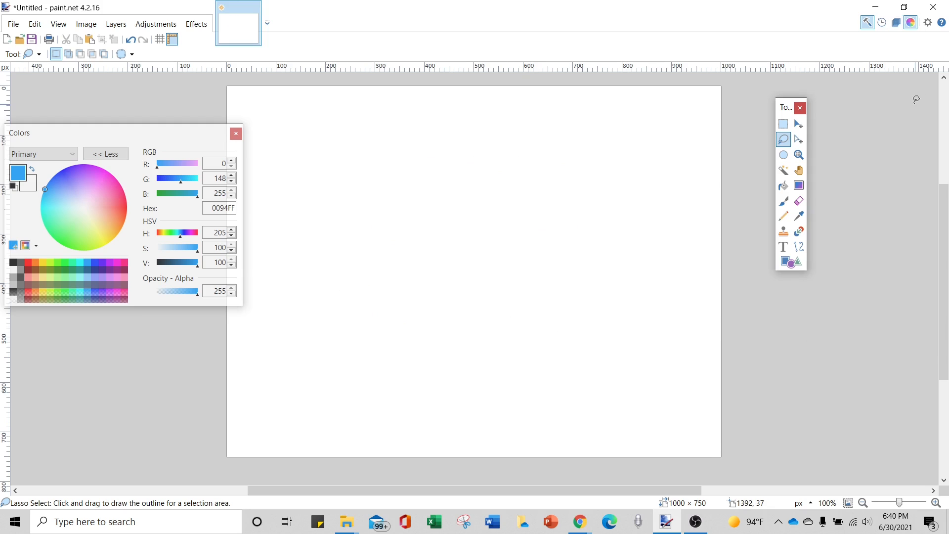
click(897, 22)
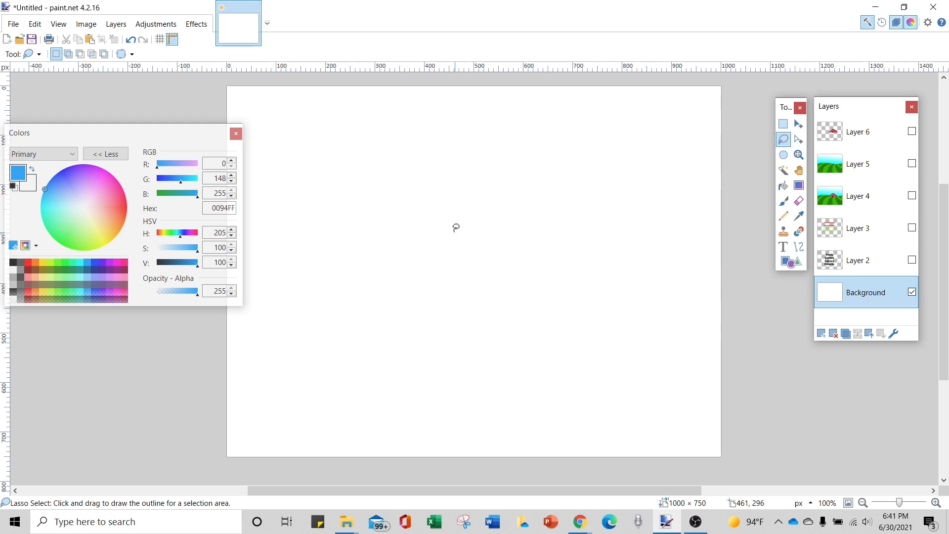
Fill the Background layer with solid orange FF6A00 using the Paint Bucket and recolor the fill to white FFFFFF.
click(783, 185)
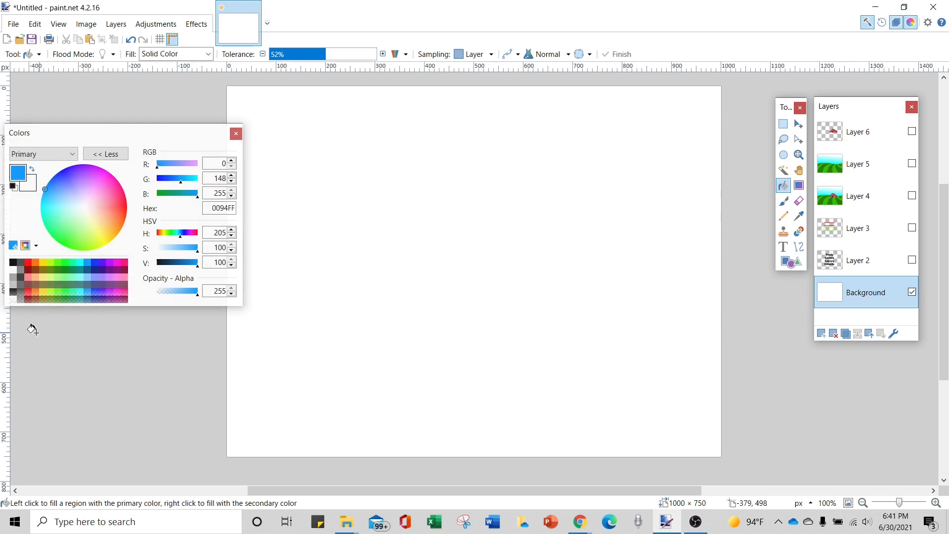
click(36, 263)
click(345, 274)
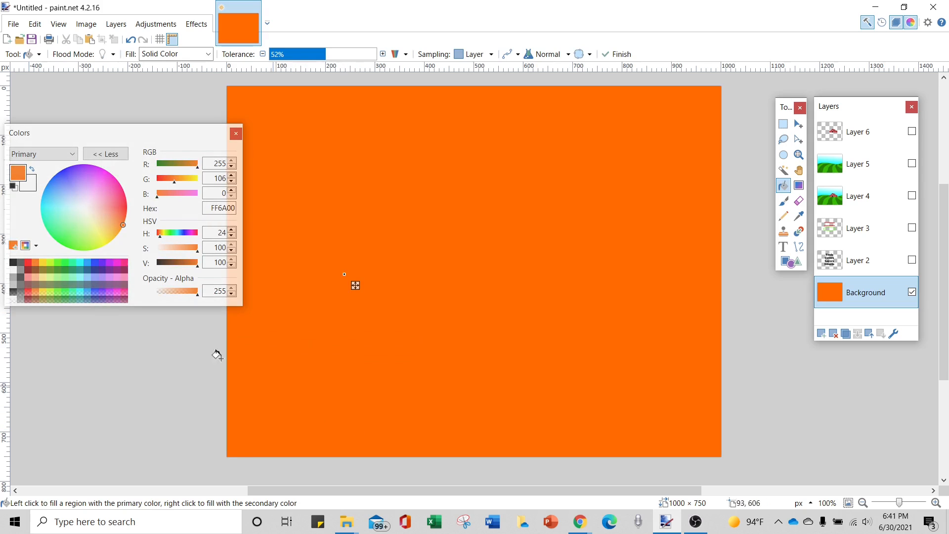
click(13, 270)
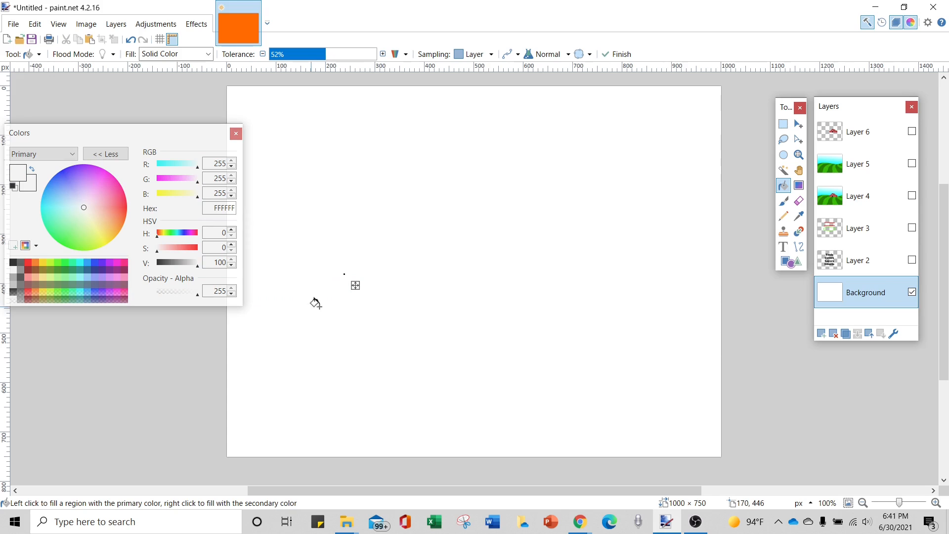
click(784, 141)
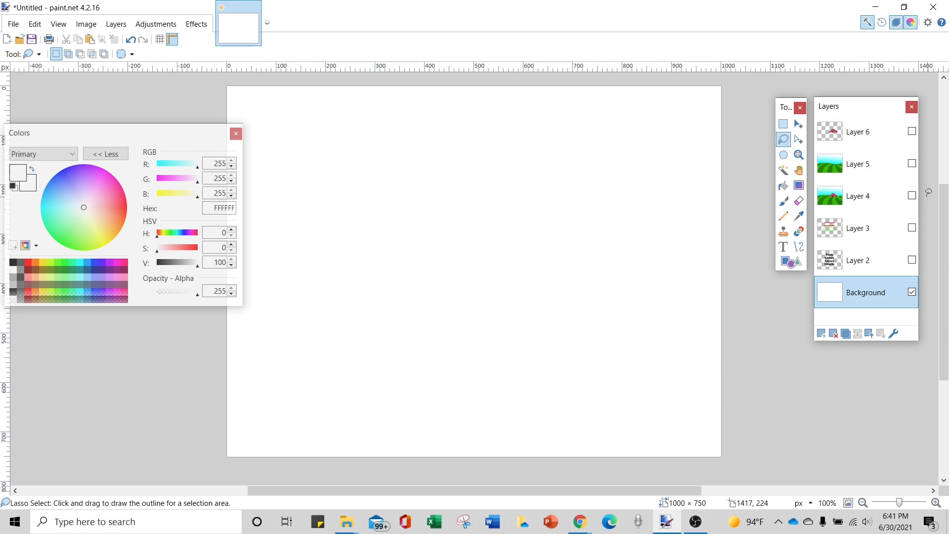
Make Layer 4 with the barn scene visible and set it as the active layer.
click(913, 194)
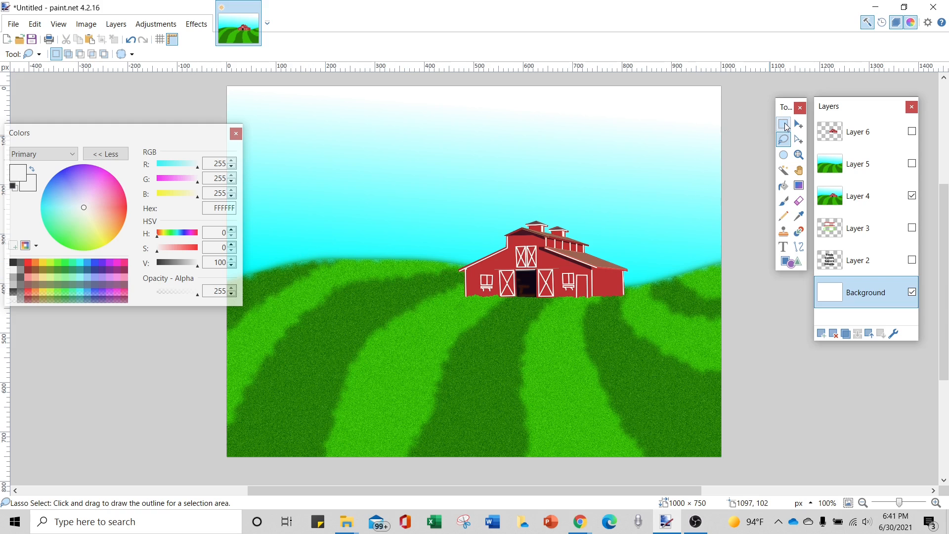
click(898, 195)
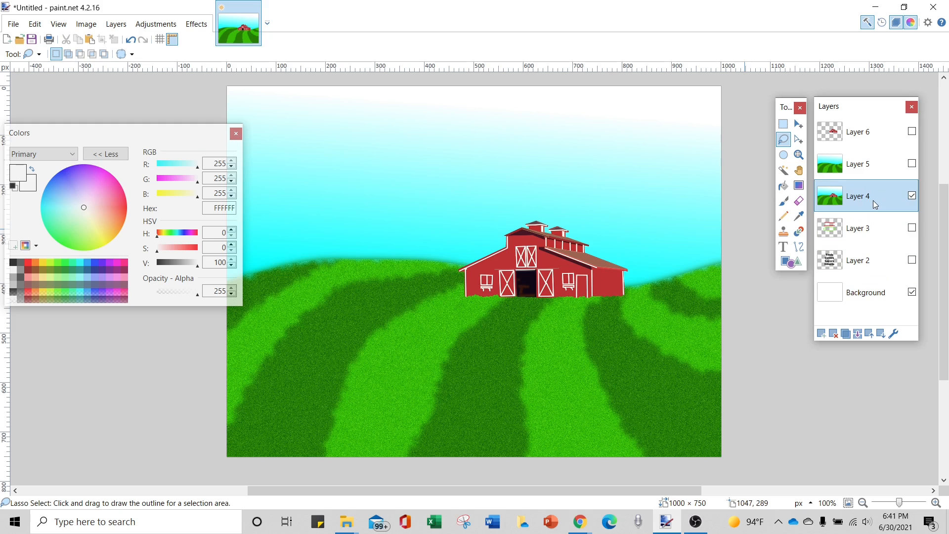
Try to move the barn on Layer 4 with a rectangular selection of about 456 × 241 px, and undo the move.
click(784, 125)
drag(425, 202, 651, 321)
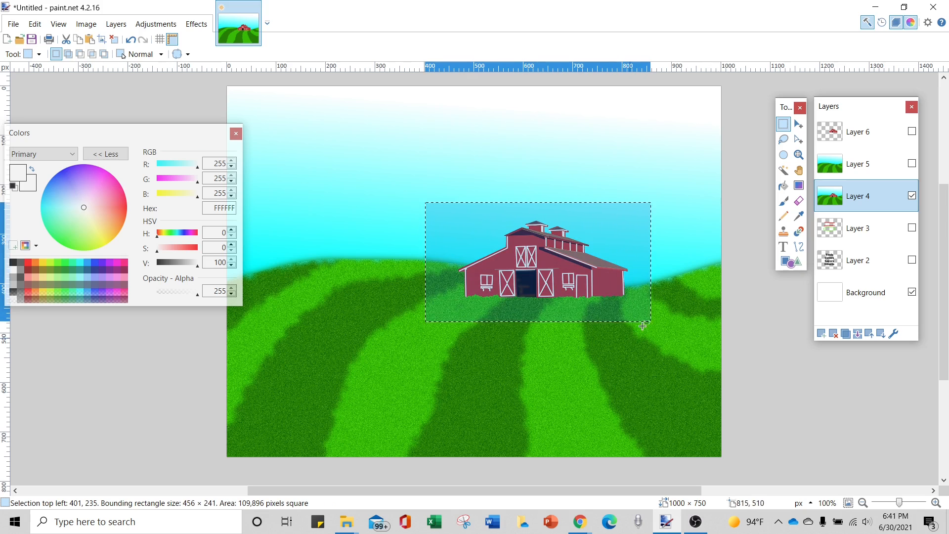
click(799, 125)
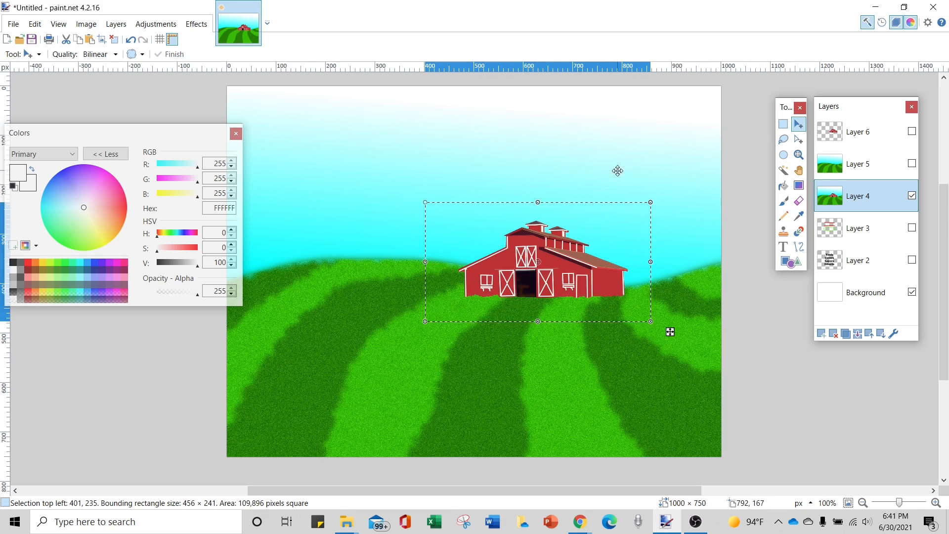
drag(621, 228, 455, 203)
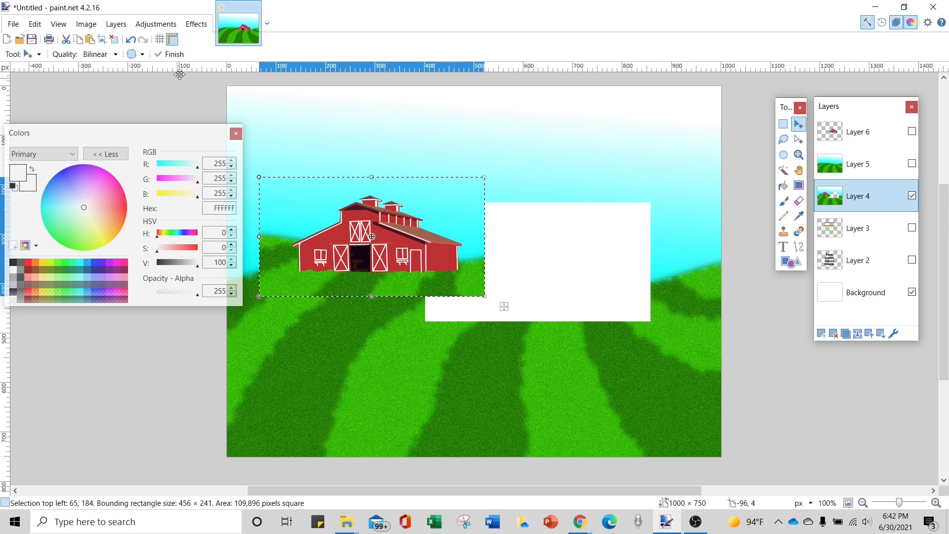
click(134, 39)
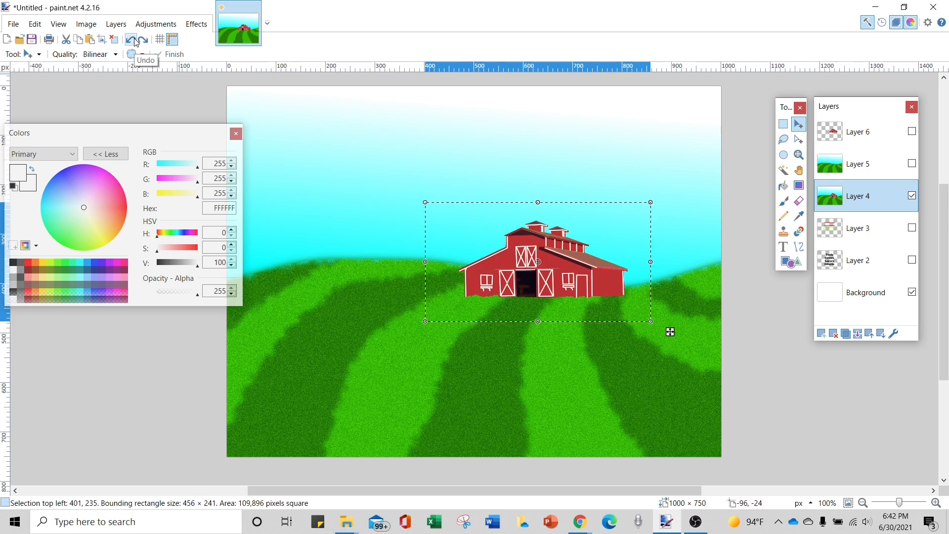
Try to move the barn on Layer 4 with a lasso selection traced around its outline, and undo the move.
click(783, 139)
mouse_move(625, 297)
mouse_down()
mouse_move(632, 269)
mouse_move(560, 221)
mouse_move(550, 227)
mouse_move(535, 217)
mouse_move(455, 271)
mouse_move(463, 297)
mouse_move(500, 297)
mouse_up()
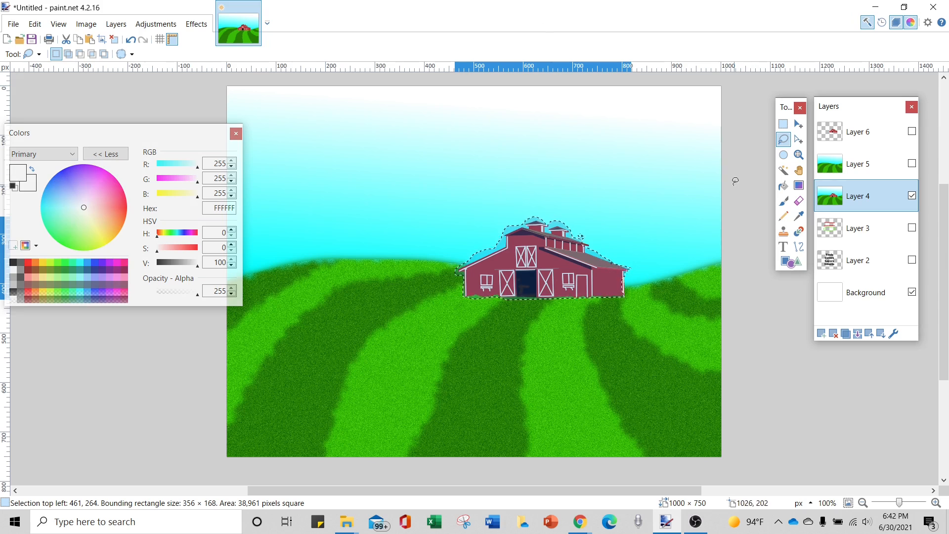
click(798, 124)
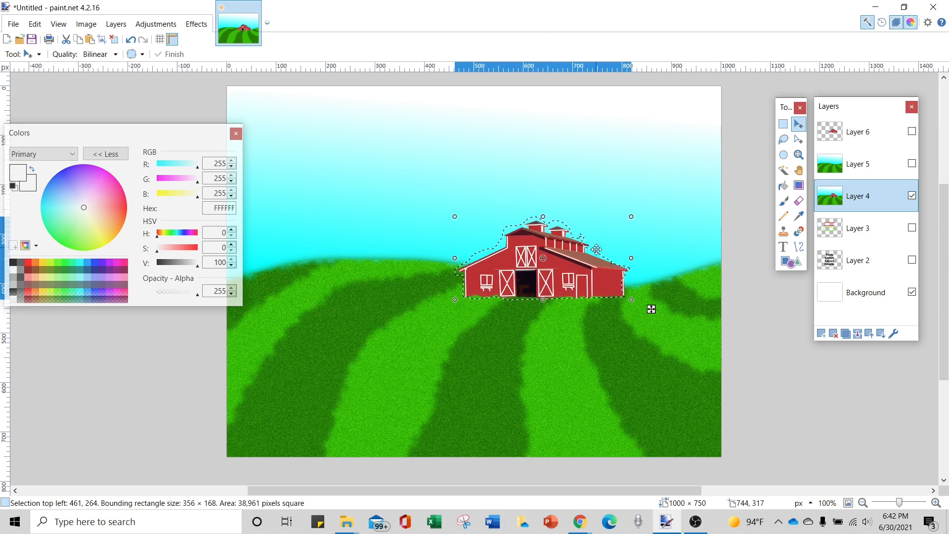
mouse_move(582, 261)
mouse_down()
mouse_move(537, 266)
mouse_move(393, 248)
mouse_move(415, 247)
mouse_up()
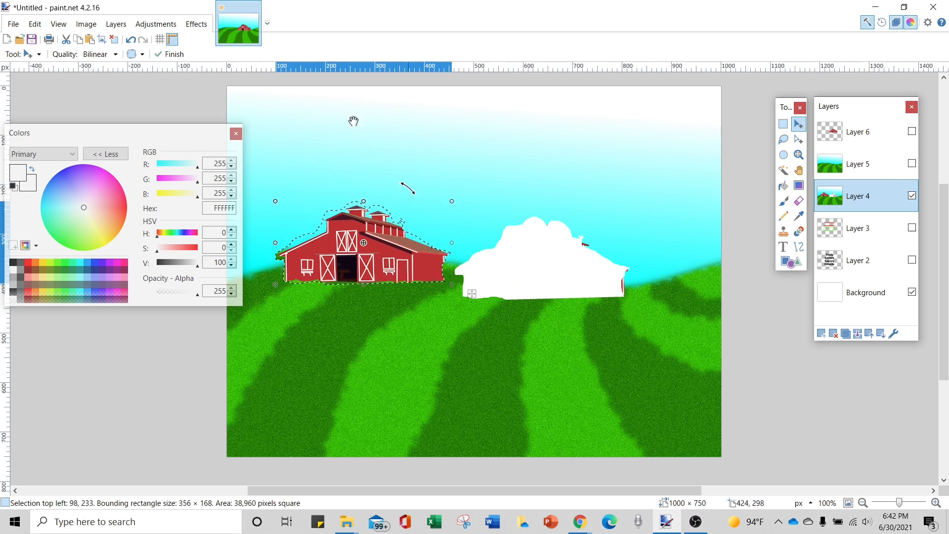
click(130, 39)
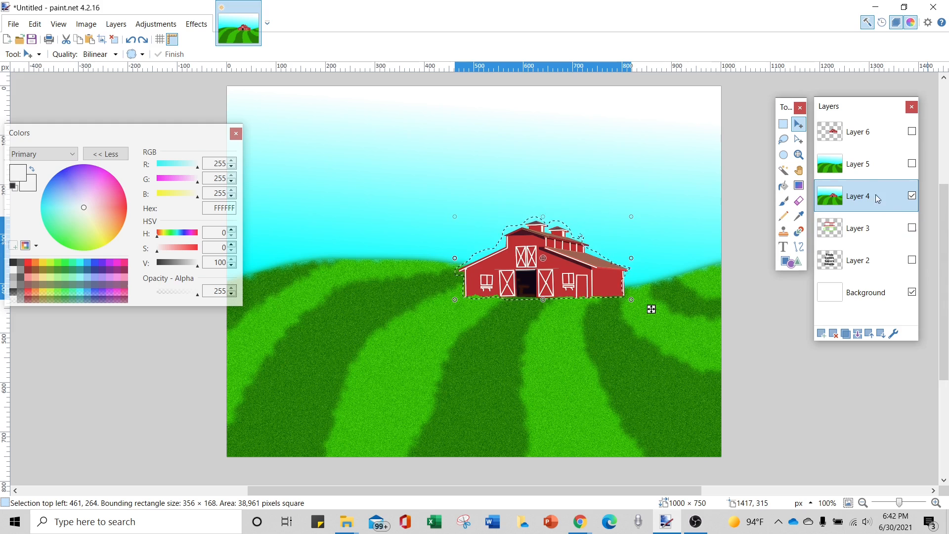
Show Layer 5 in place of Layer 4 and clear the barn-shaped selection.
click(912, 197)
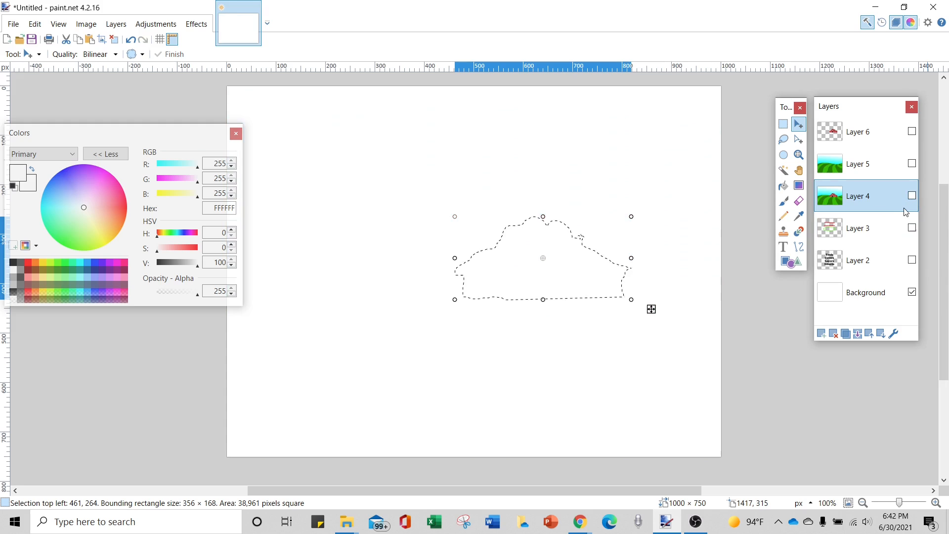
click(913, 164)
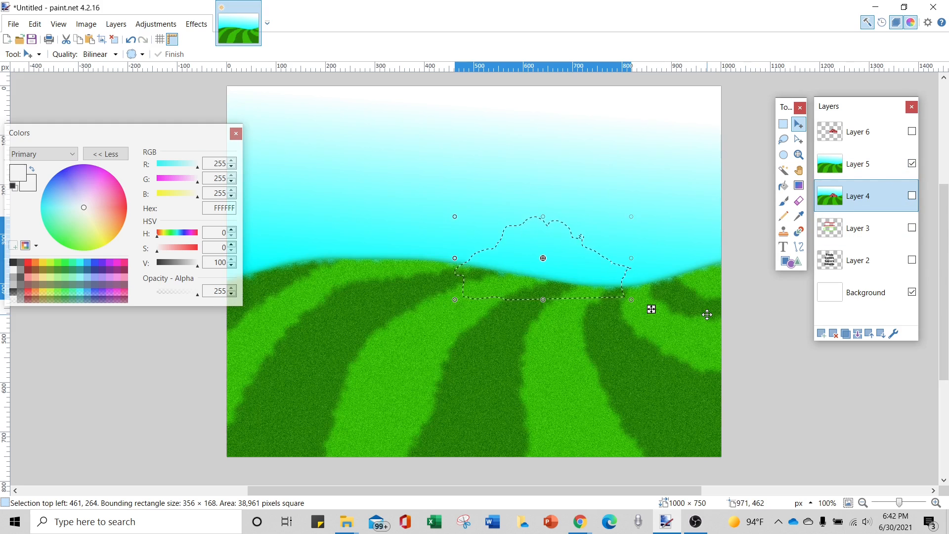
key(s)
key(s)
key(ctrl+d)
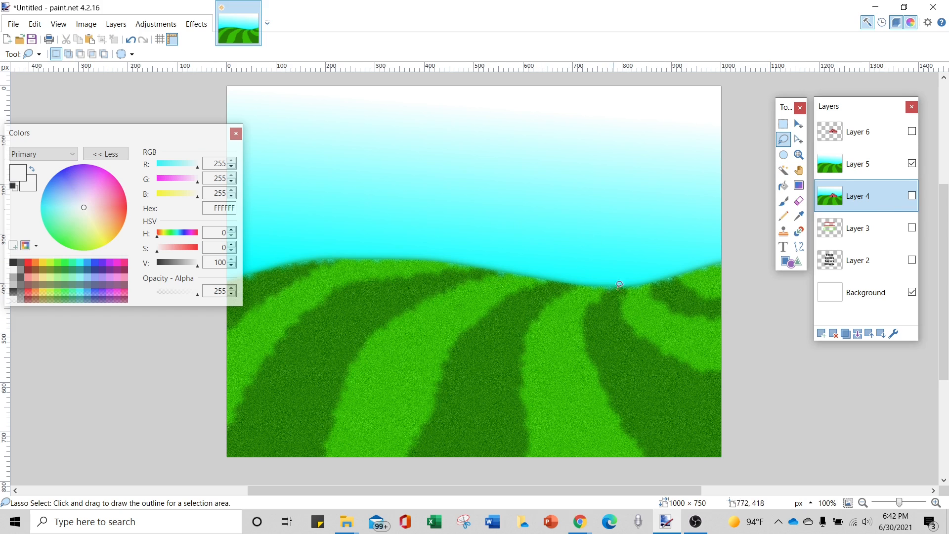
Add a new empty layer directly above Layer 5 and delete it again.
click(888, 163)
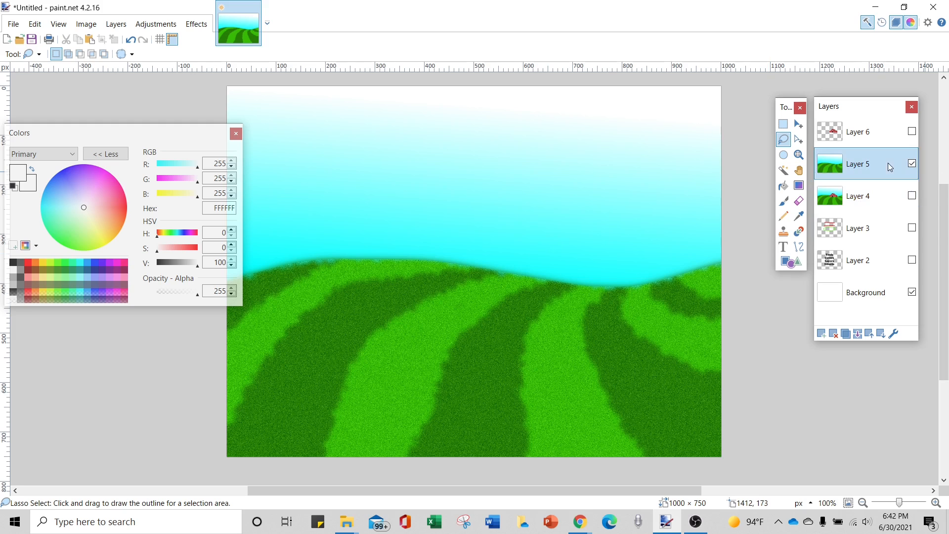
click(821, 334)
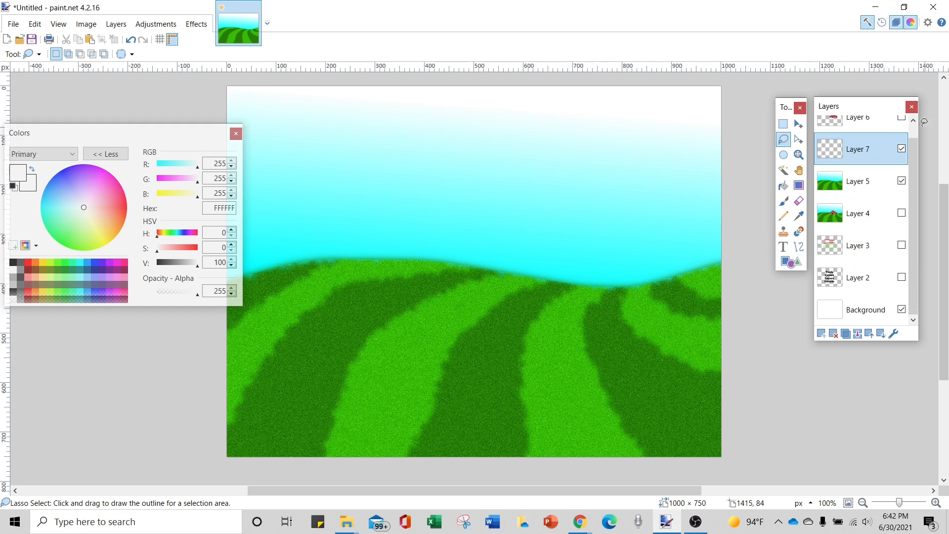
click(833, 335)
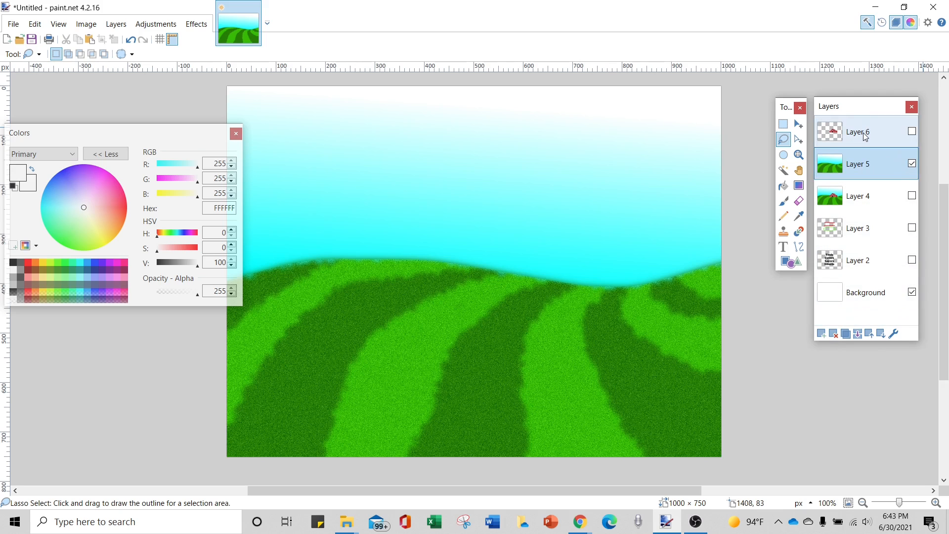
Set Layer 6 with the separate barn as the active layer and make it visible.
click(870, 136)
click(912, 132)
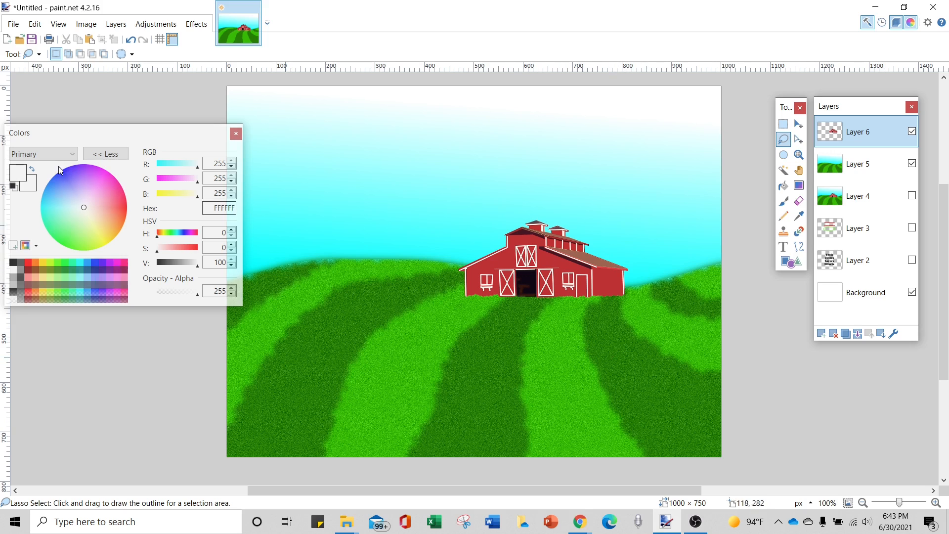
Select the barn on Layer 6 with a rectangle of about 421 × 278 px and move it onto the left hill.
click(783, 124)
drag(437, 193, 645, 330)
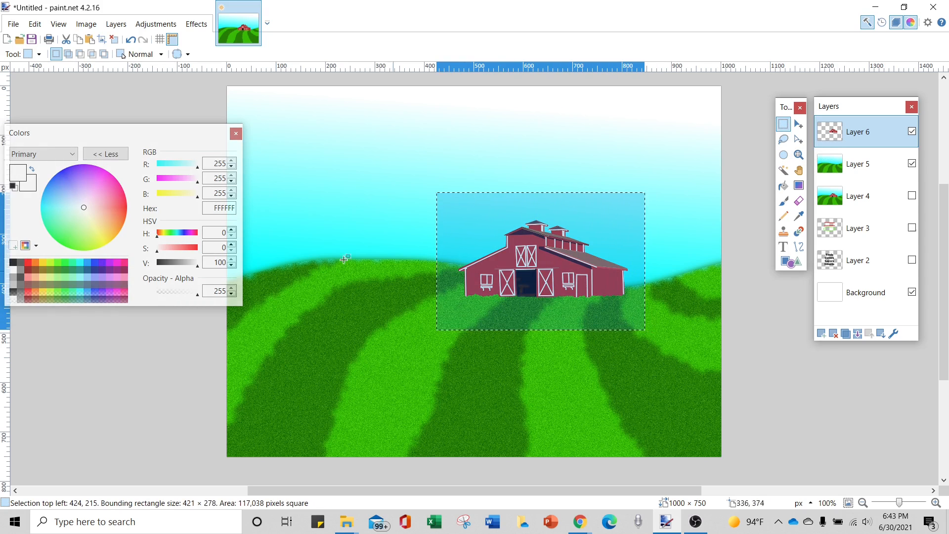
click(799, 124)
drag(604, 206, 421, 186)
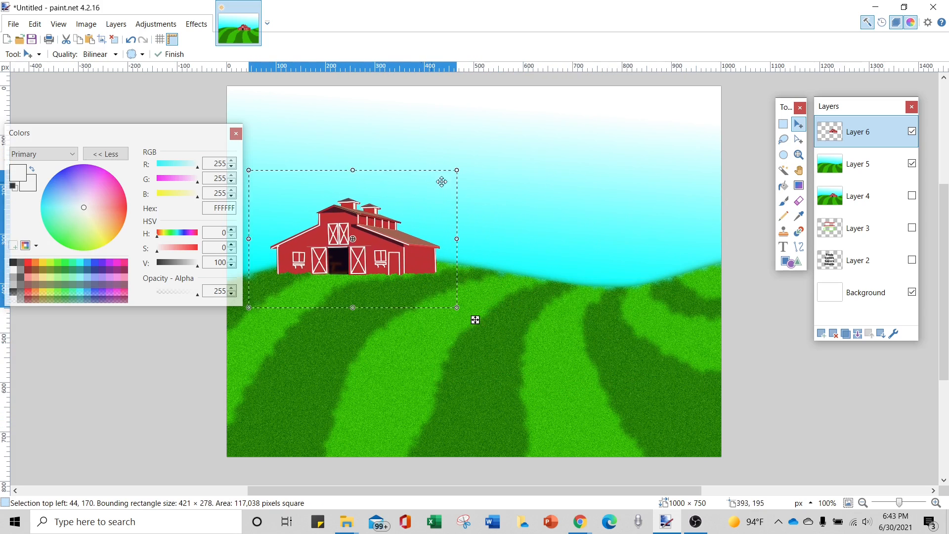
Rotate the selected barn counterclockwise by about 5° and shift it slightly to the left on the hill.
drag(474, 163, 468, 148)
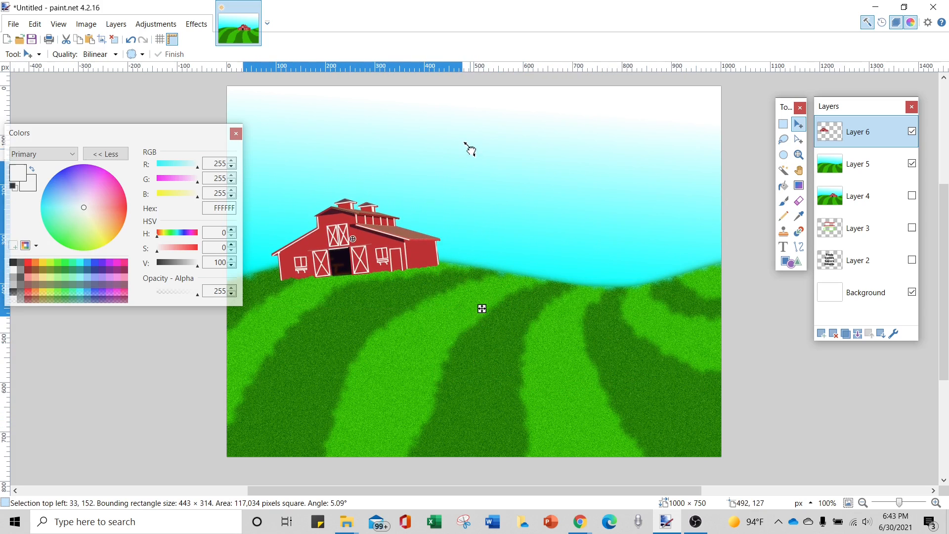
drag(425, 174, 409, 176)
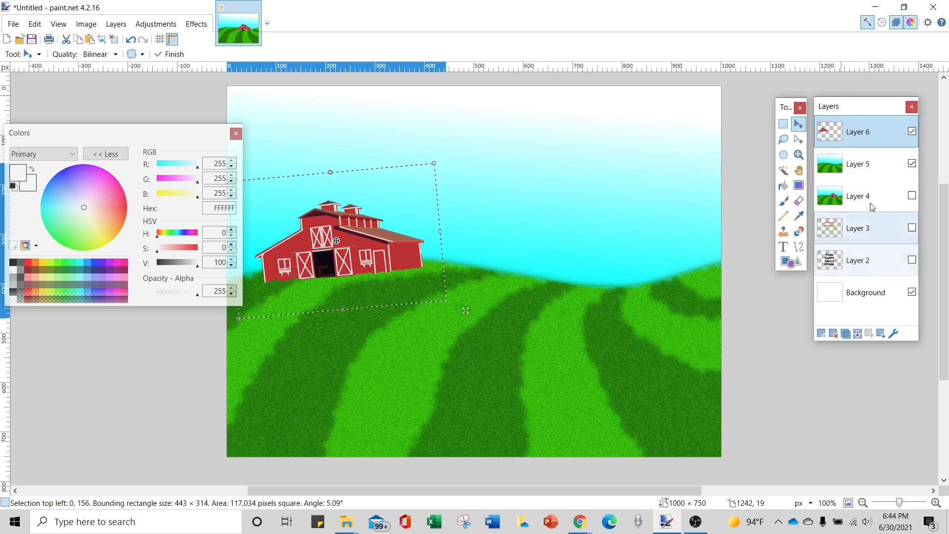
Hide Layer 6 and rename Layer 5 as Field.
click(883, 194)
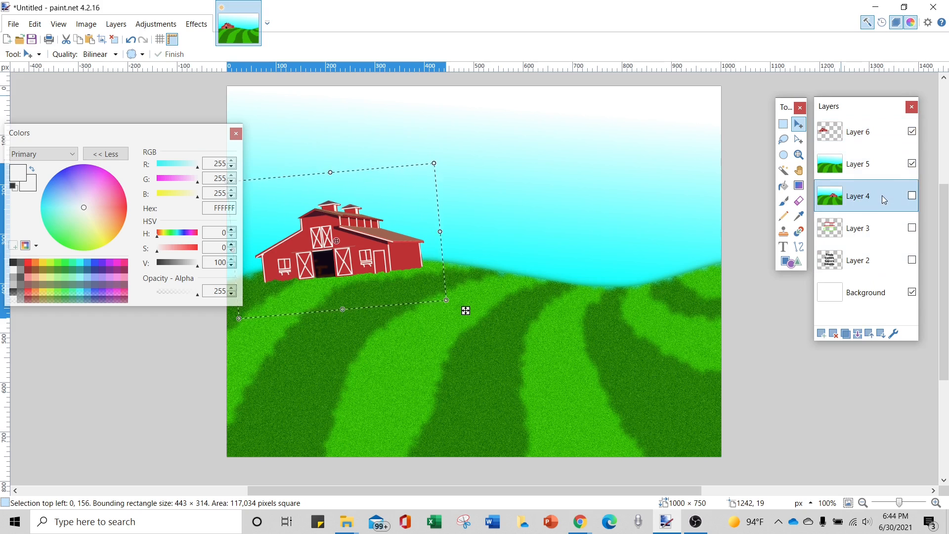
click(883, 162)
click(912, 131)
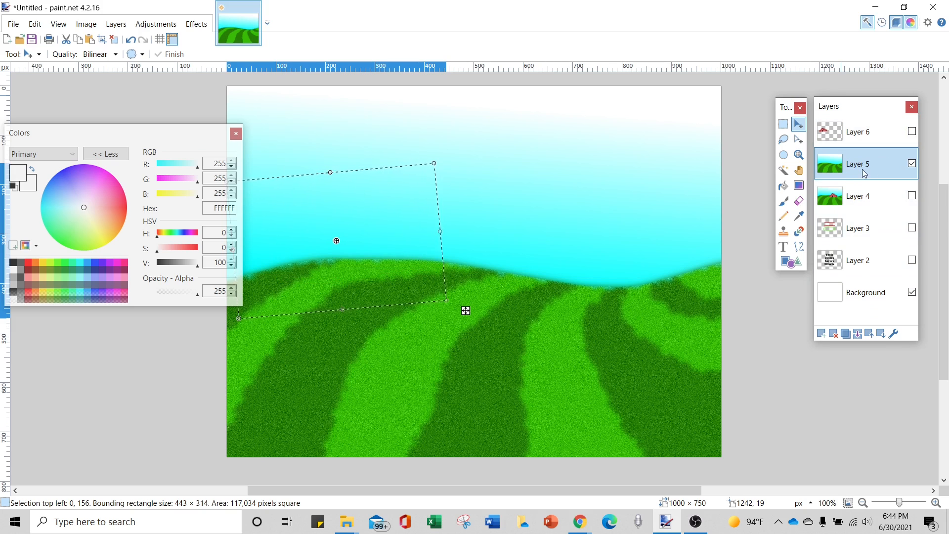
click(893, 335)
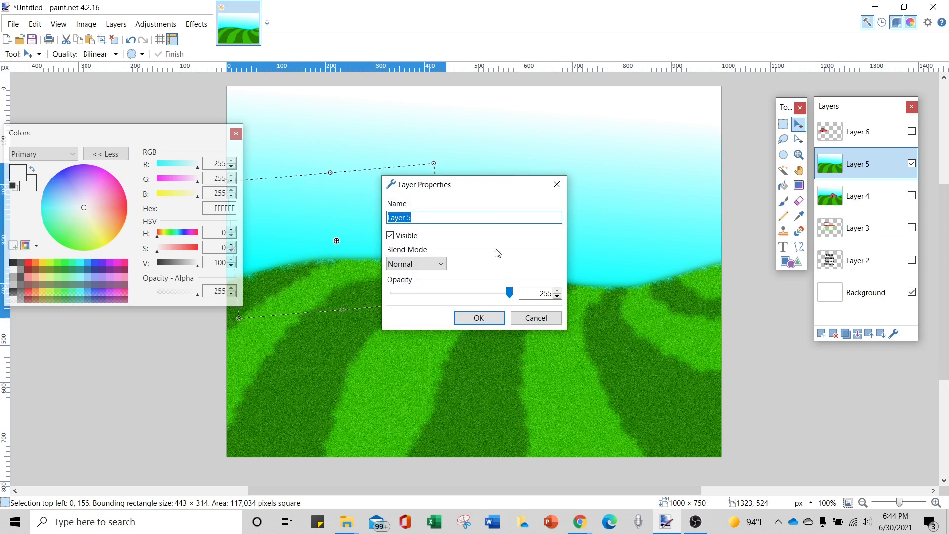
key(BackSpace)
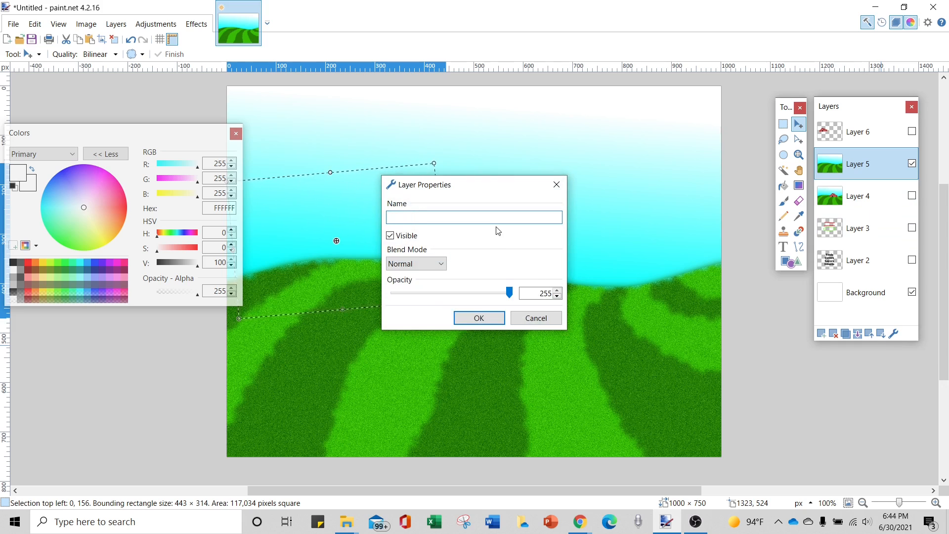
text(F)
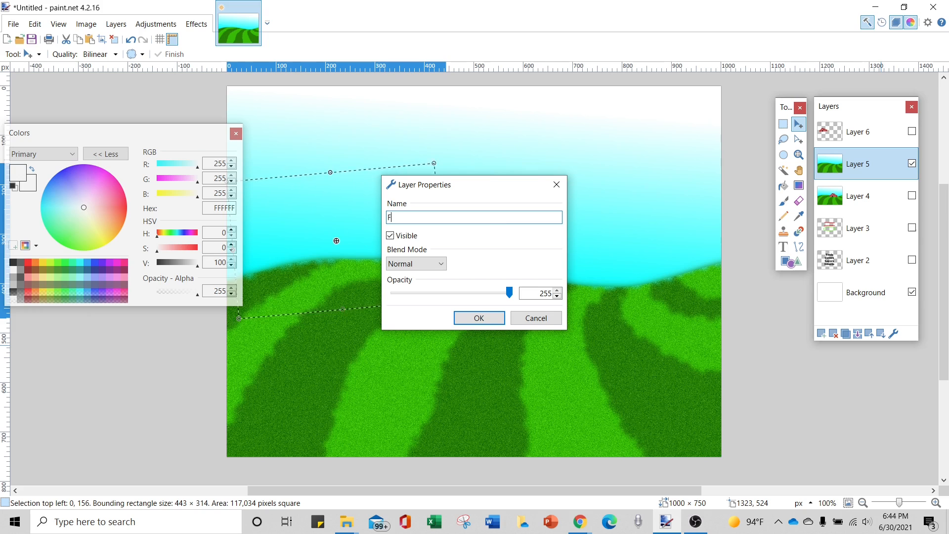
text(ield)
key(Return)
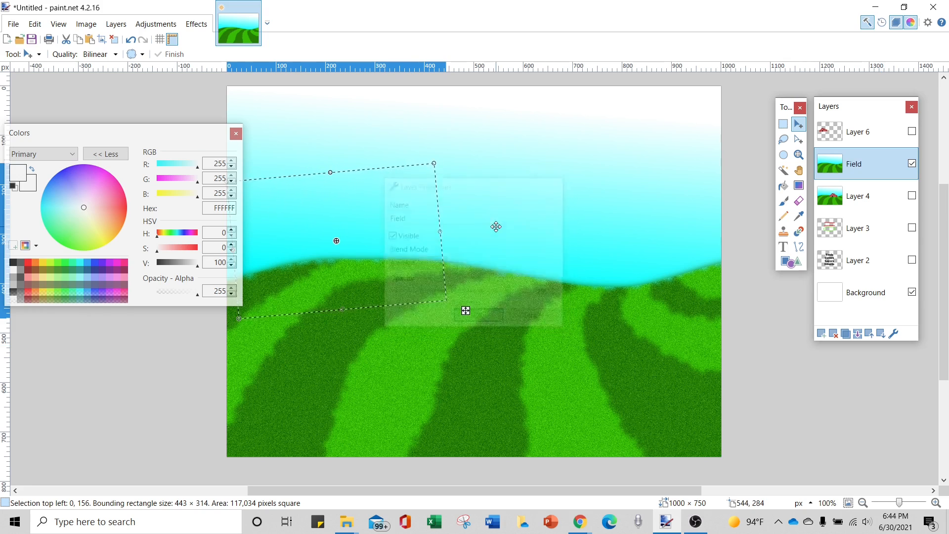
Rename Layer 6, which holds the separate barn, as Barn.
click(877, 131)
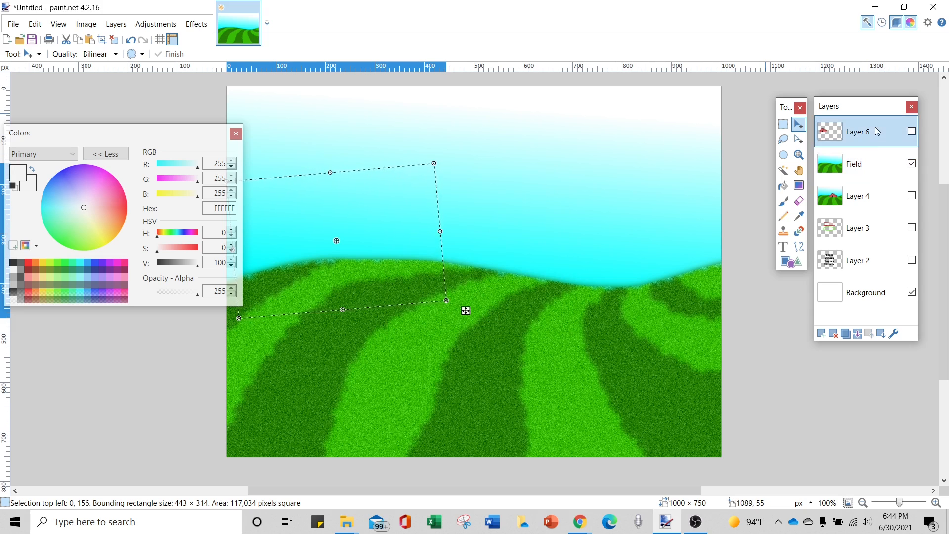
click(893, 334)
text(Batr)
key(BackSpace)
key(BackSpace)
text(rn)
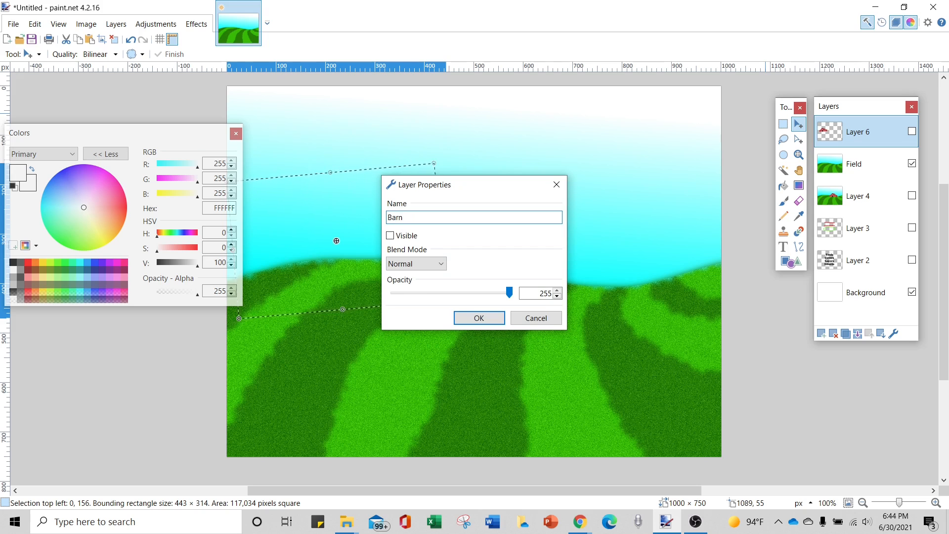
click(479, 318)
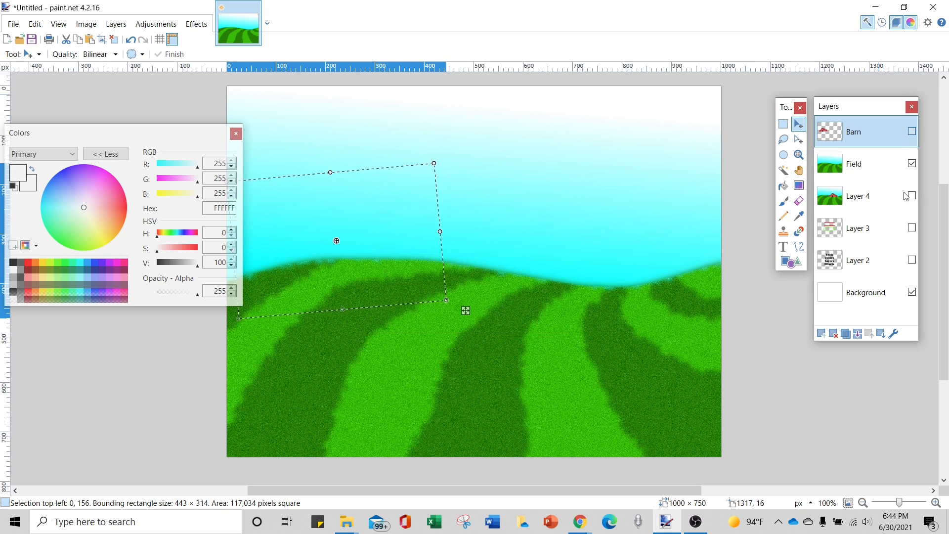
Make the Barn layer visible and switch the Field layer off and back on.
click(912, 131)
click(913, 132)
click(913, 133)
click(913, 162)
click(913, 163)
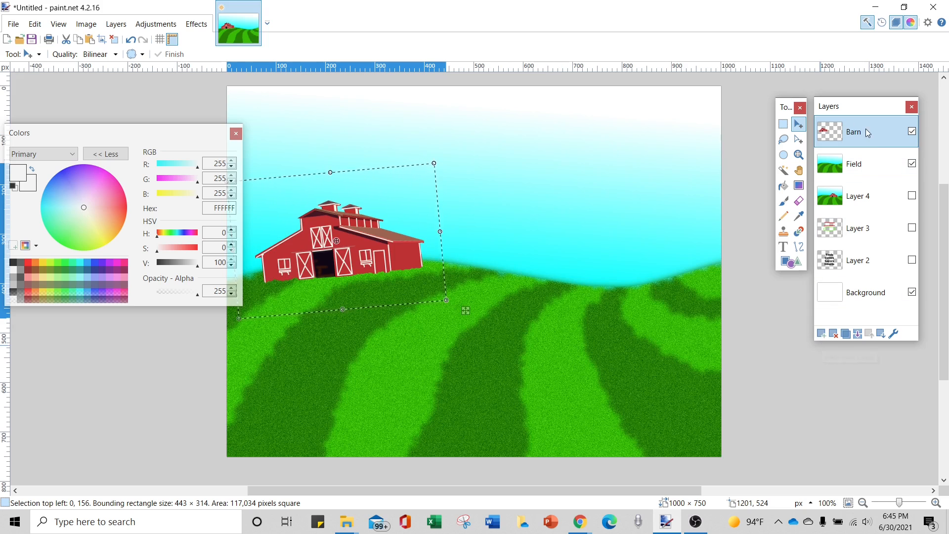
Duplicate the Barn layer and the Field layer.
click(886, 168)
click(880, 209)
click(874, 231)
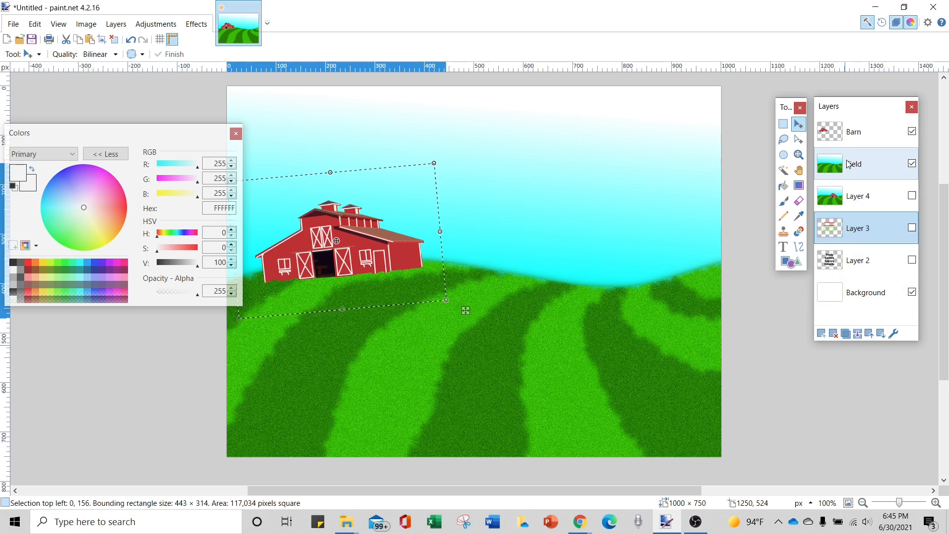
click(864, 130)
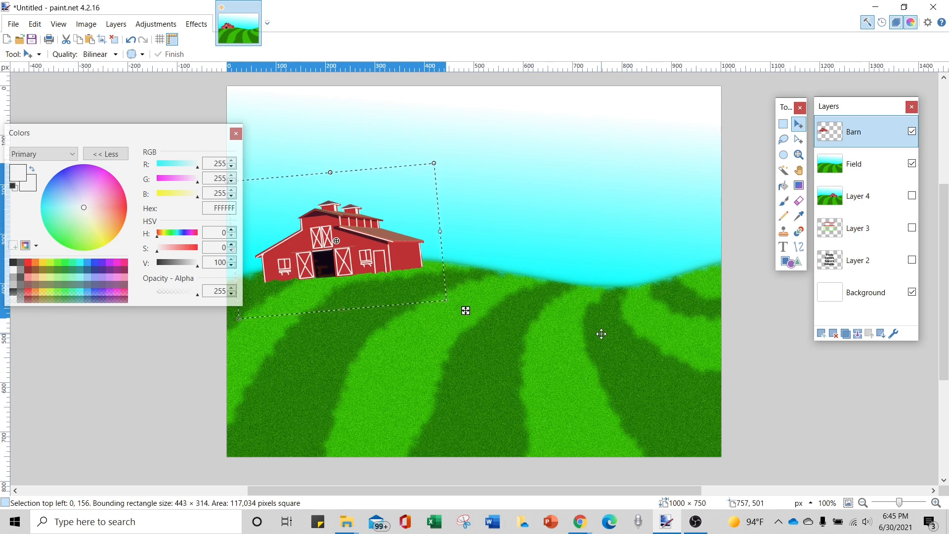
click(846, 334)
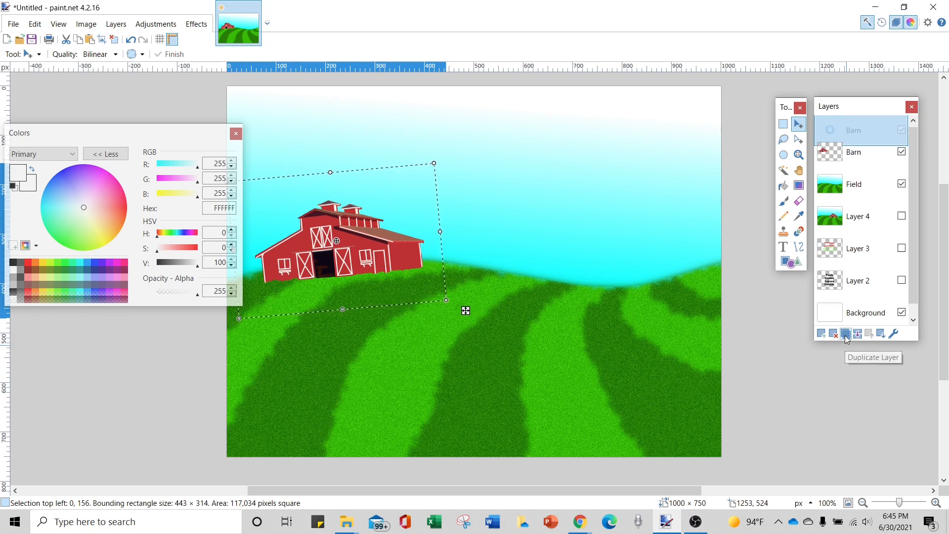
click(865, 197)
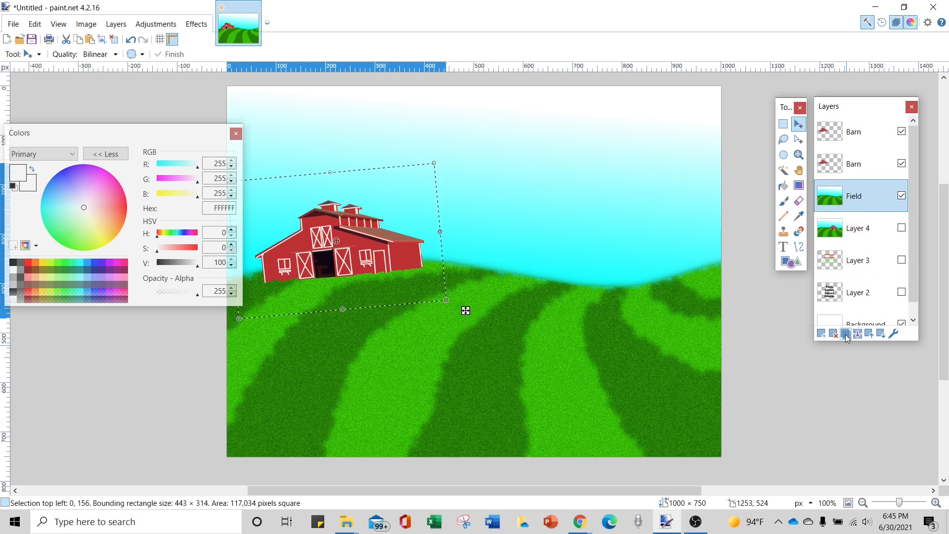
click(845, 334)
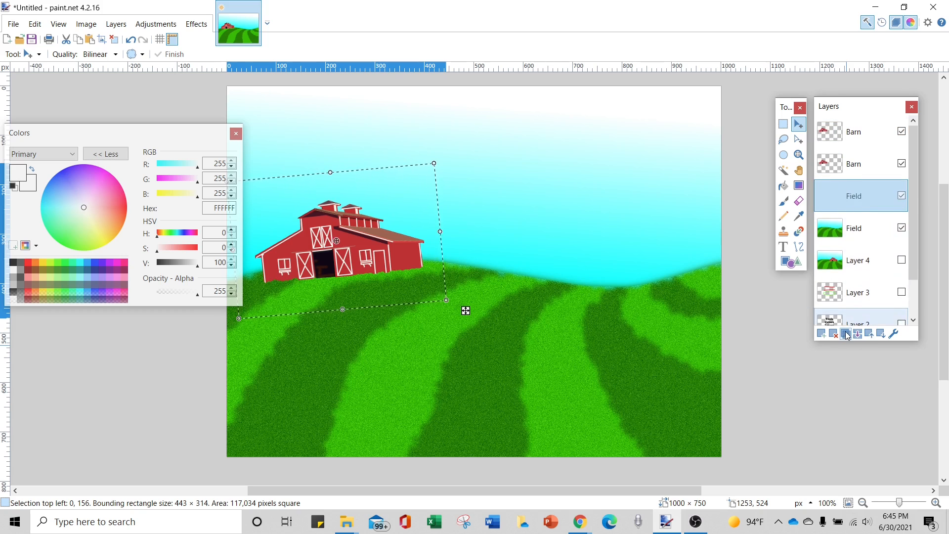
Merge the lower Barn layer down into the Field copy beneath it and rename the merged layer as Barn in Field.
click(872, 173)
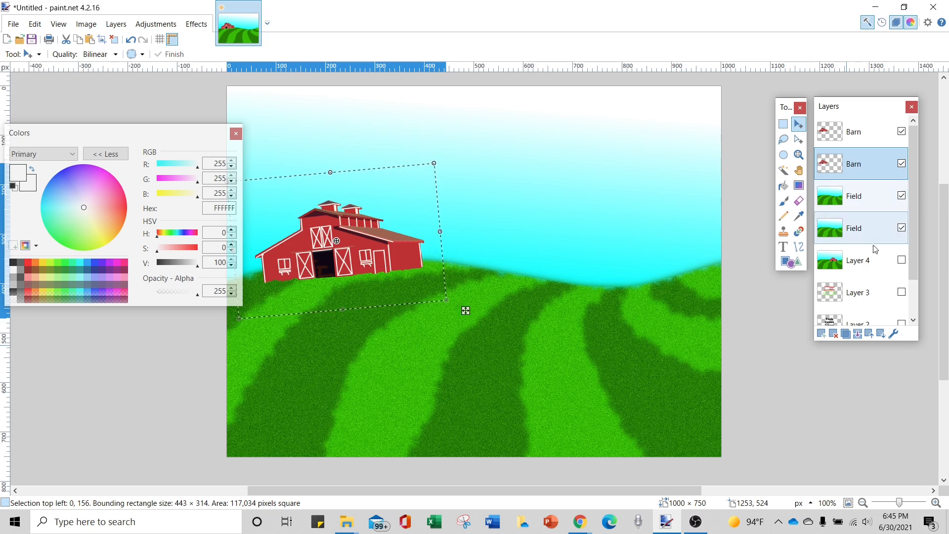
click(860, 338)
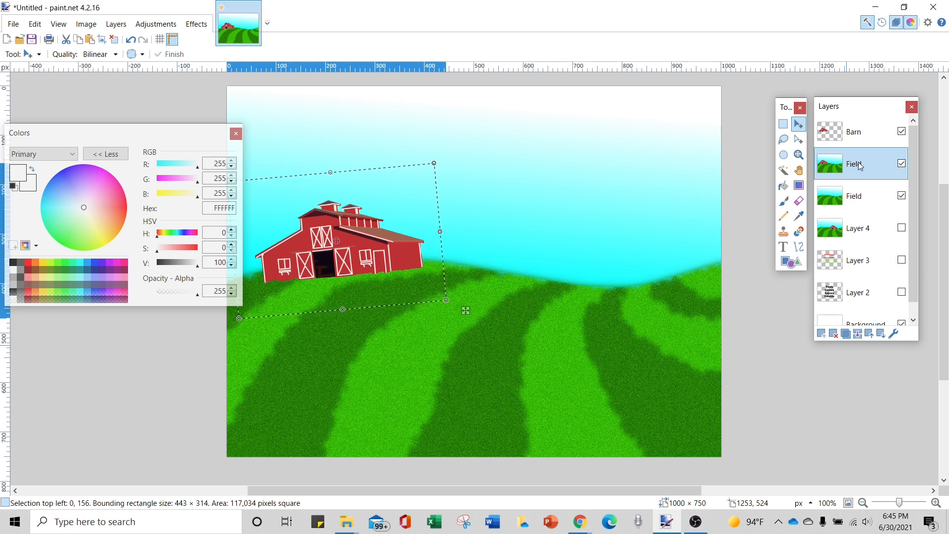
click(894, 335)
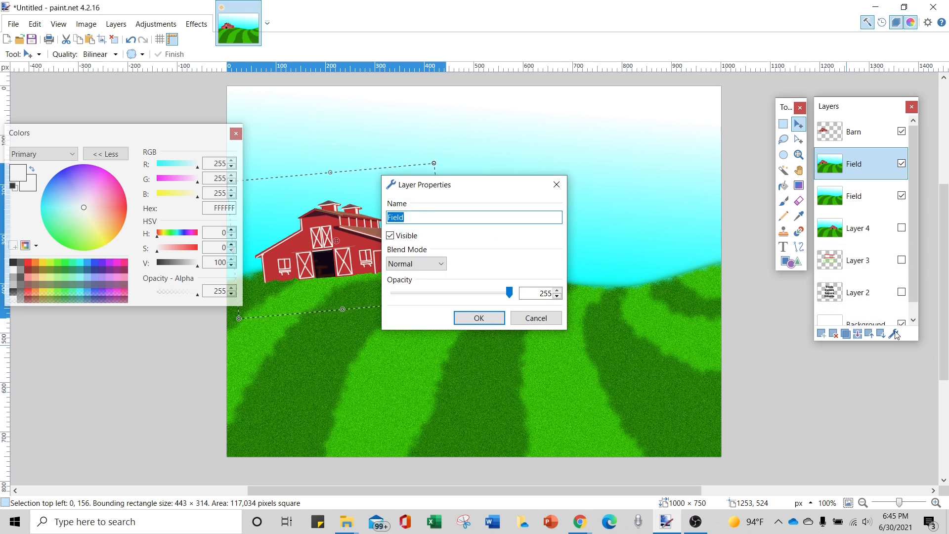
text(COmplet)
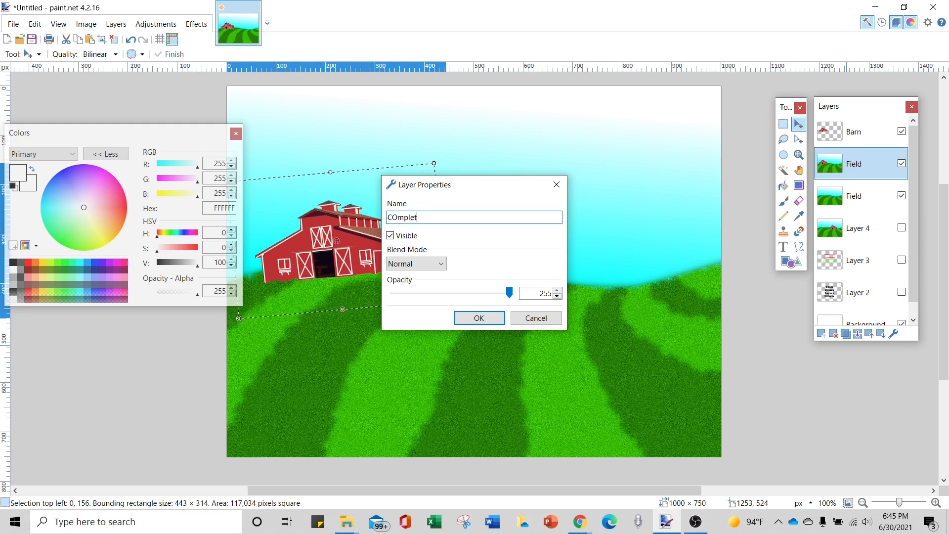
key(BackSpace)
key(BackSpace)
key(BackSpace)
key(BackSpace)
text(Barn )
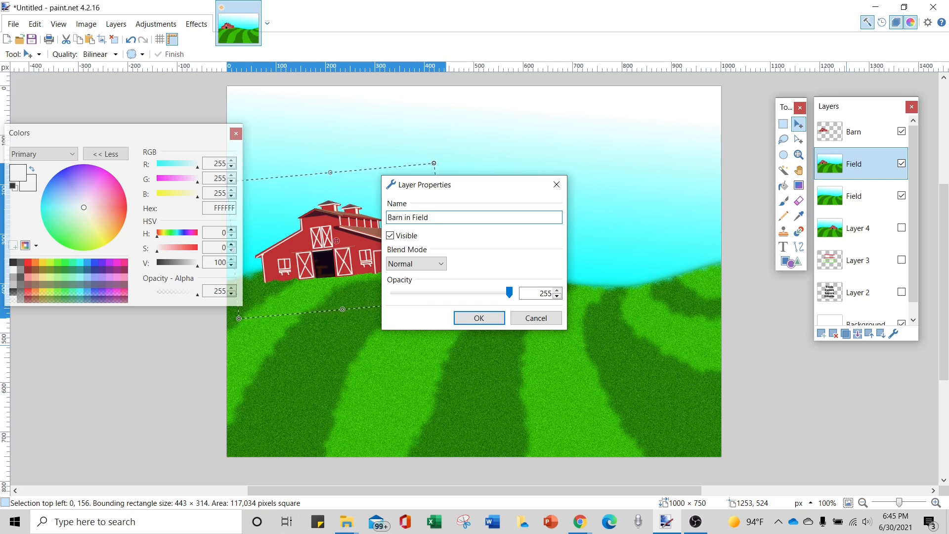
text(in Field)
key(Return)
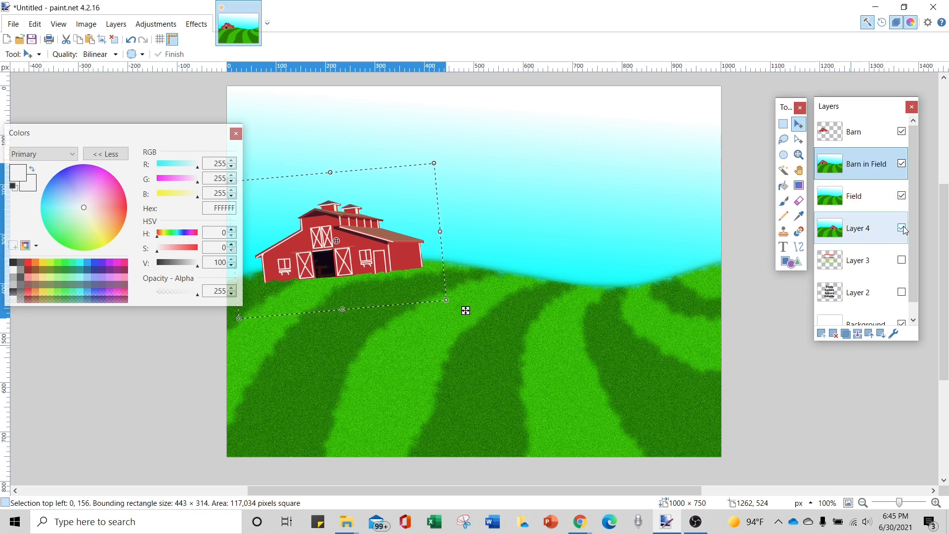
Hide the Field, Barn in Field and Barn layers above Layer 4.
click(902, 196)
click(901, 164)
click(901, 132)
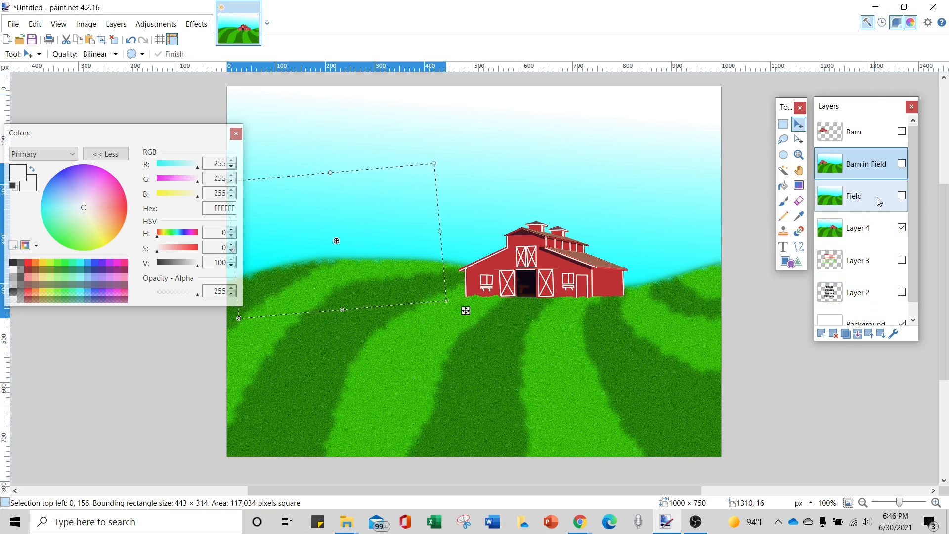
Make the Barn layer visible and move it directly below the Barn in Field layer.
click(884, 139)
click(902, 131)
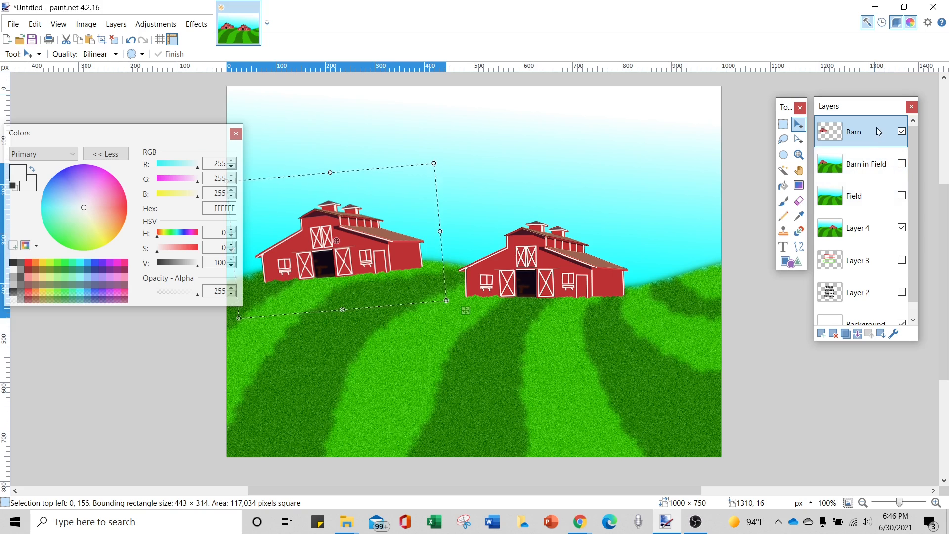
drag(877, 127, 856, 172)
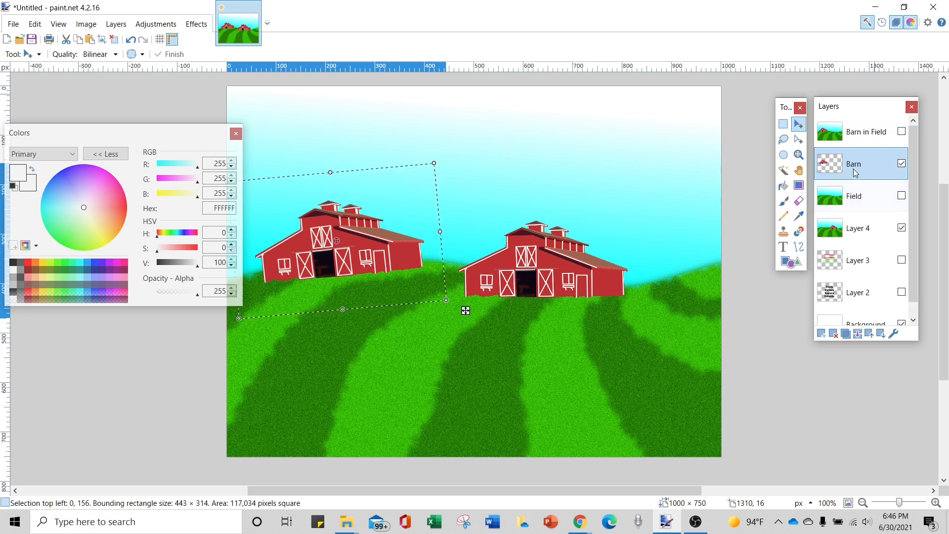
Make the Barn in Field and Field layers visible, keeping Barn as the active layer.
click(902, 131)
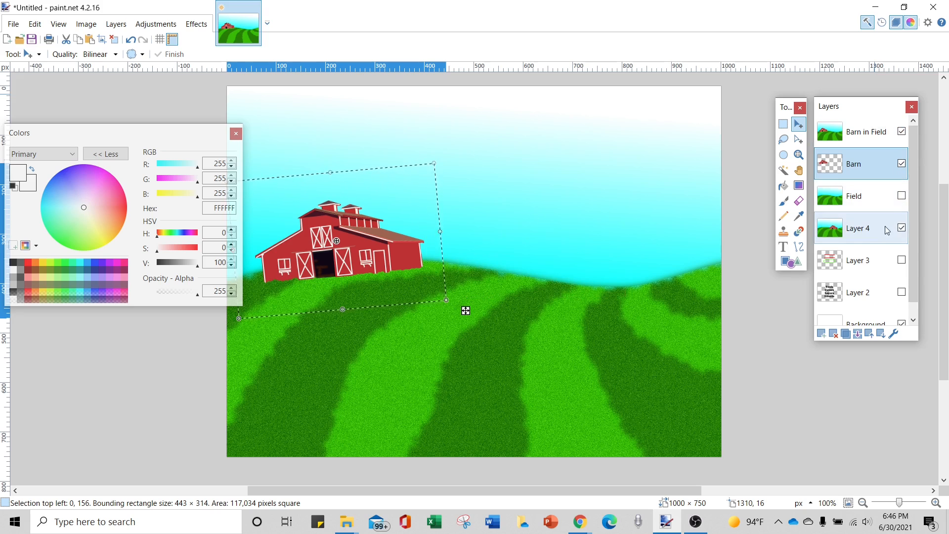
click(902, 195)
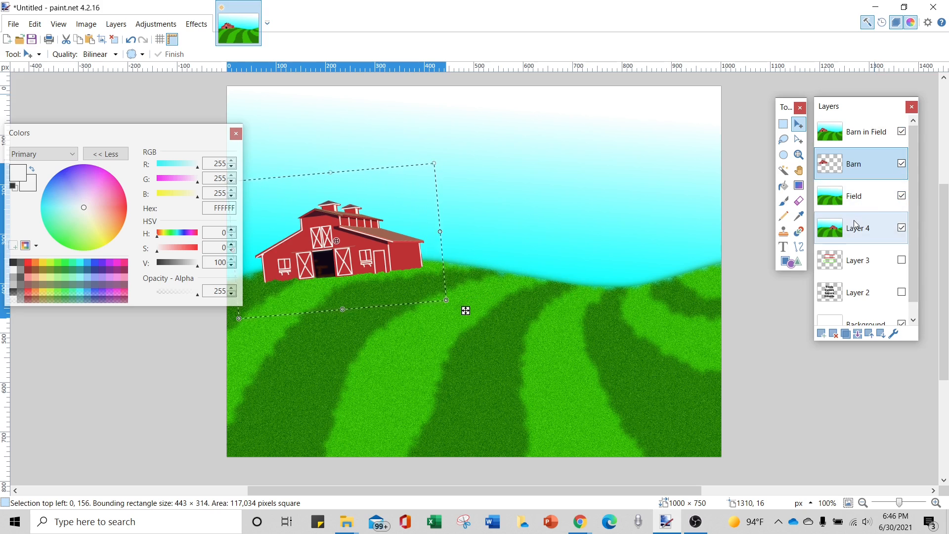
mouse_move(885, 159)
mouse_down()
mouse_move(885, 123)
mouse_move(880, 160)
mouse_up()
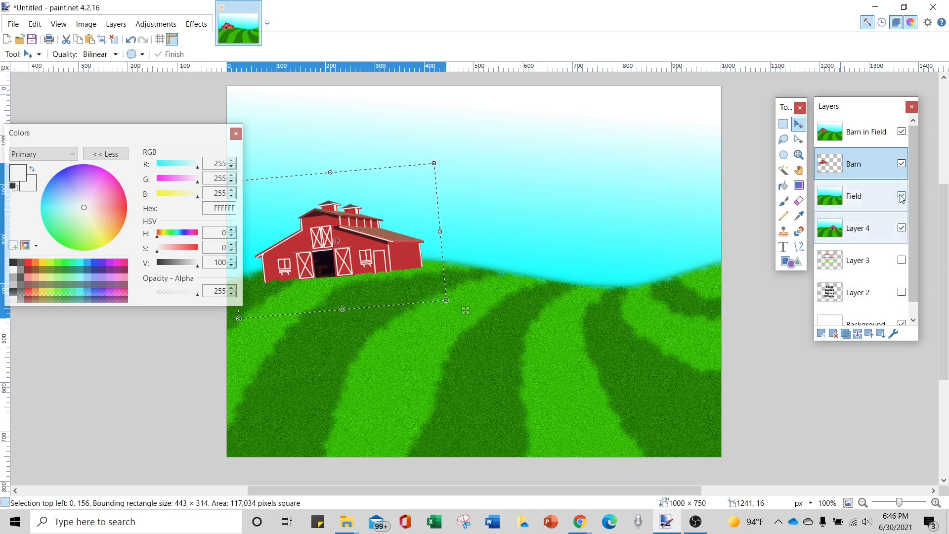
Hide the Barn layer, switch Barn in Field off and back on, and set Barn in Field as the active layer.
click(903, 165)
click(902, 131)
click(902, 132)
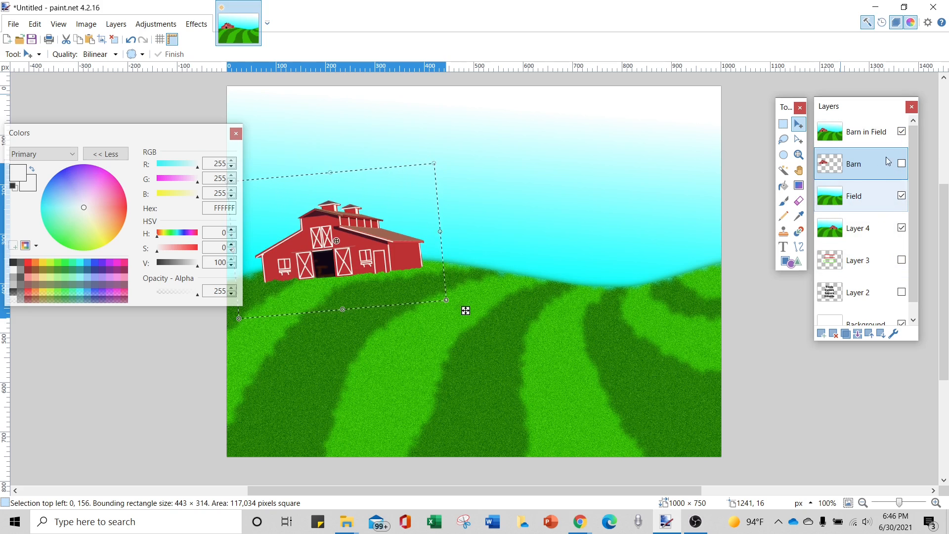
click(903, 132)
click(902, 132)
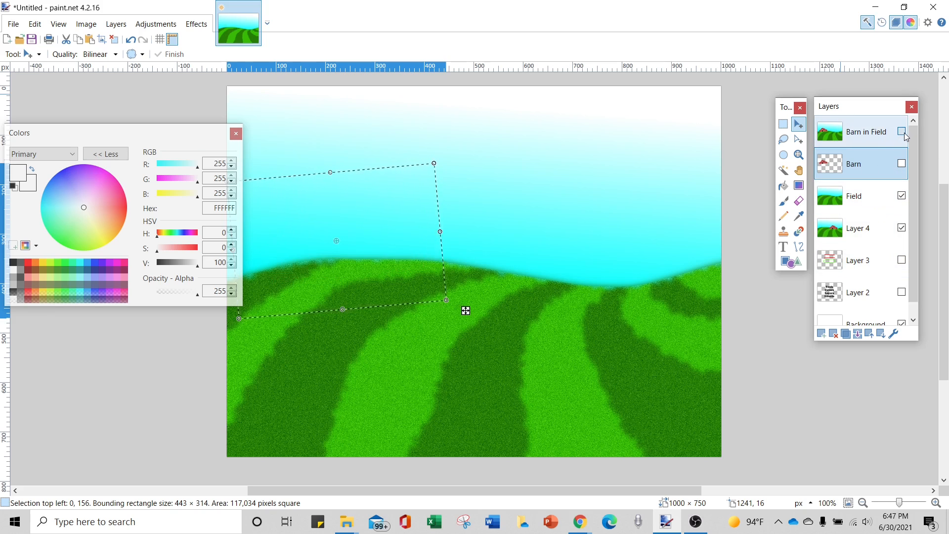
click(879, 135)
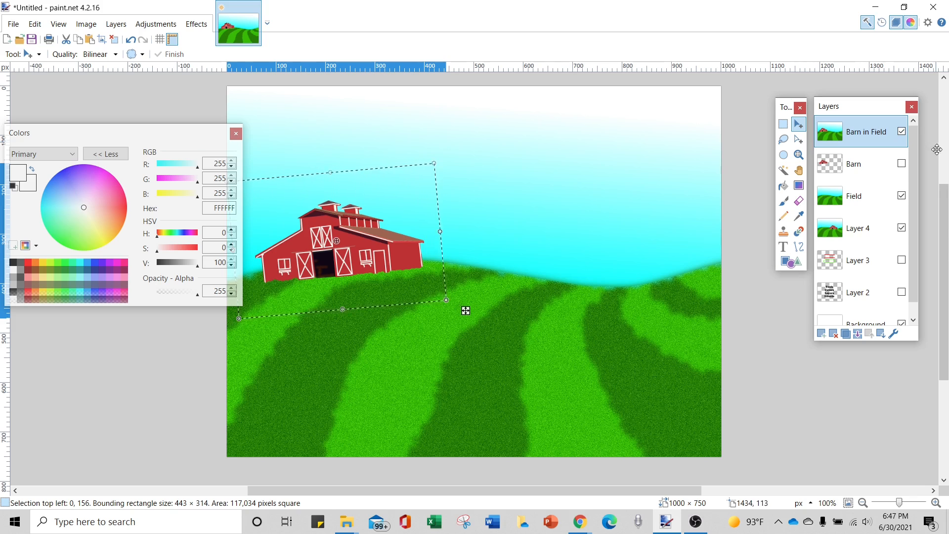
Hide the Barn in Field, Field and Layer 4 layers so that only the white Background shows.
click(902, 132)
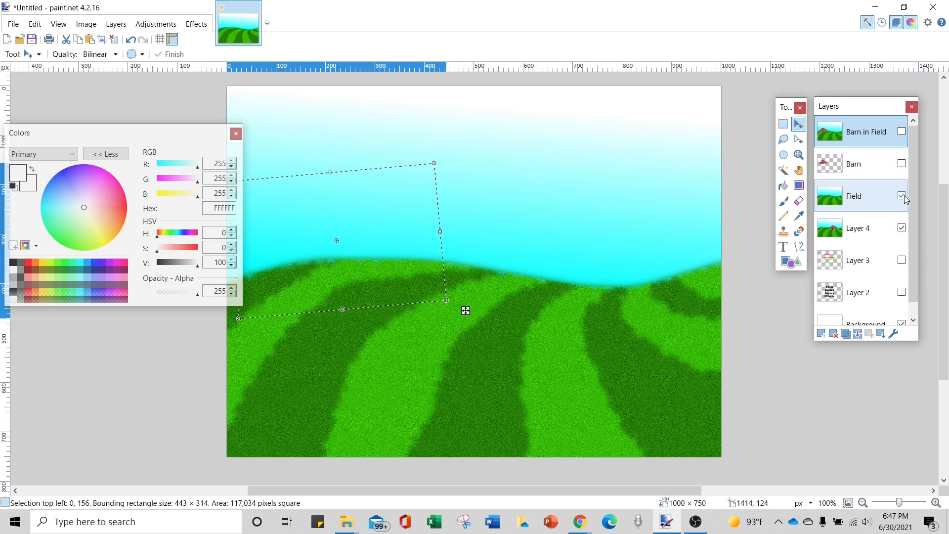
click(902, 196)
click(902, 228)
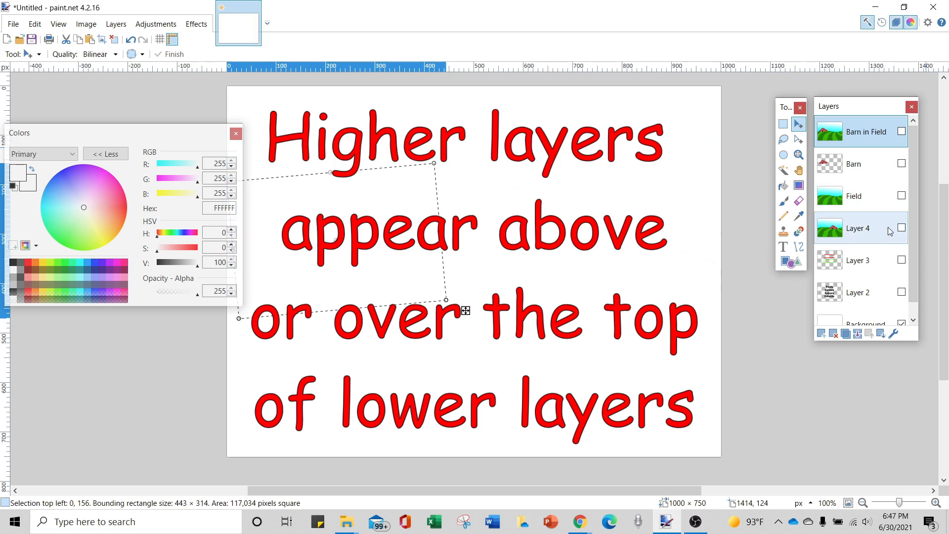
scroll(909, 248, down, 1)
scroll(914, 241, up, 1)
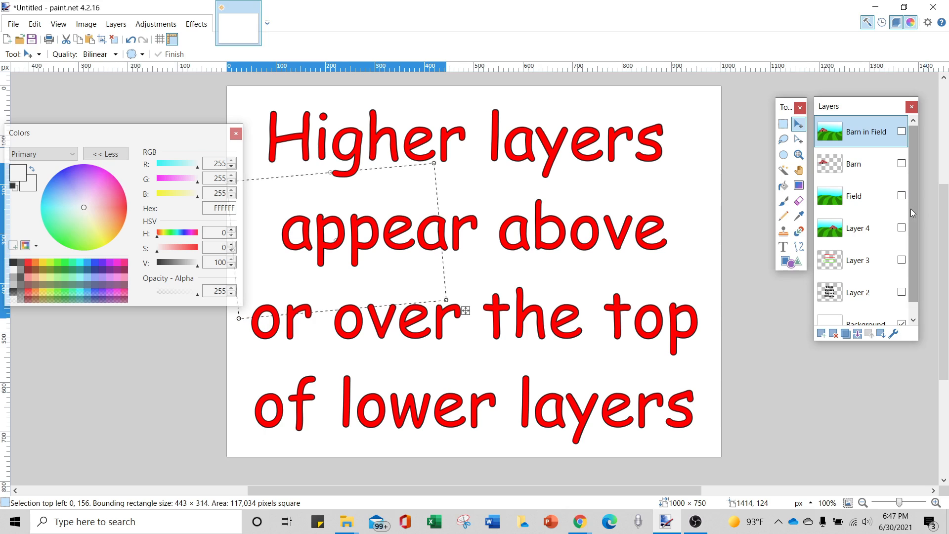
Clear the selection on the canvas with Lasso Select and activate the Shapes tool with the Rectangle shape.
click(783, 139)
click(699, 205)
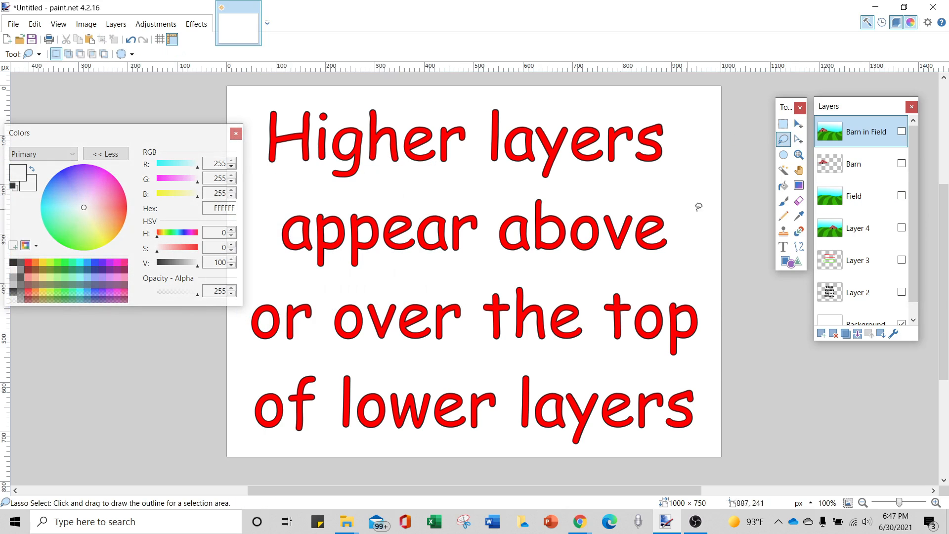
click(789, 266)
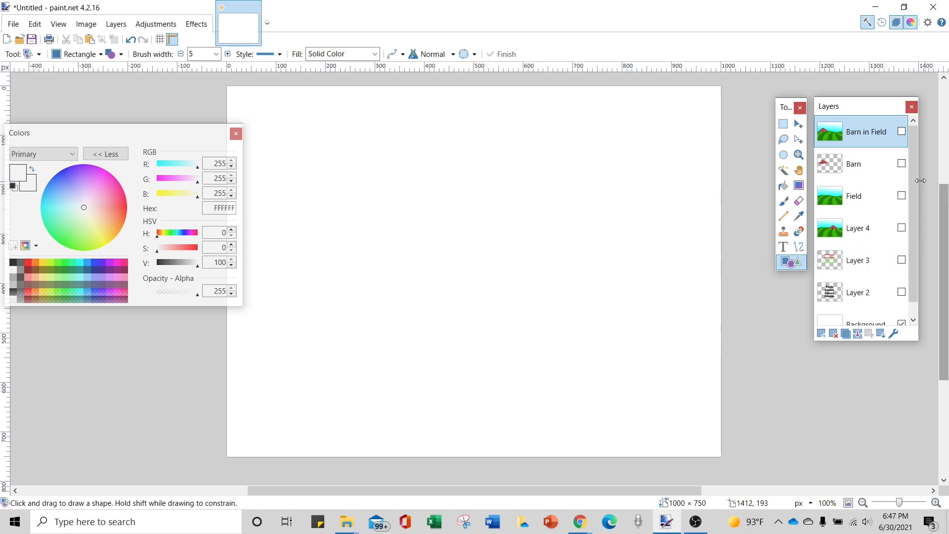
Move the Background layer to the top of the layer stack and add a new layer above it.
scroll(915, 186, down, 1)
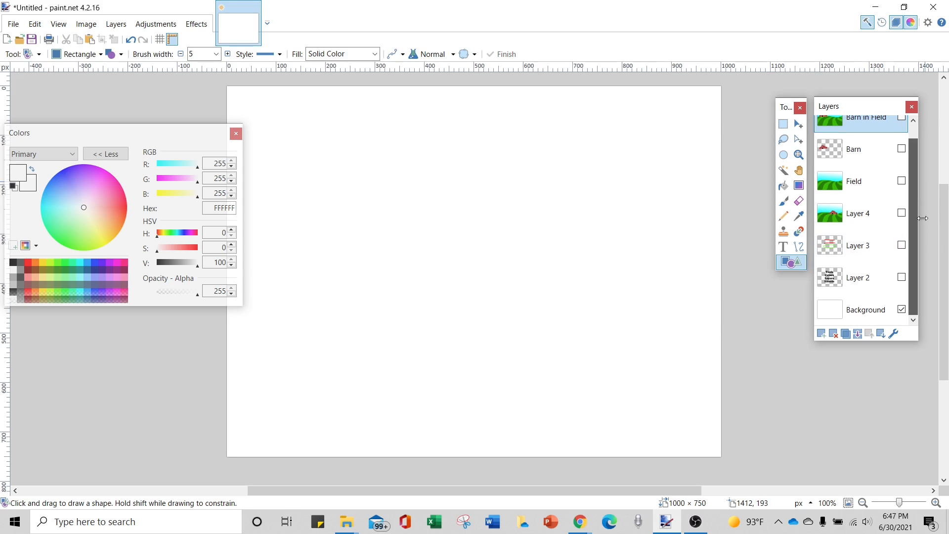
click(865, 310)
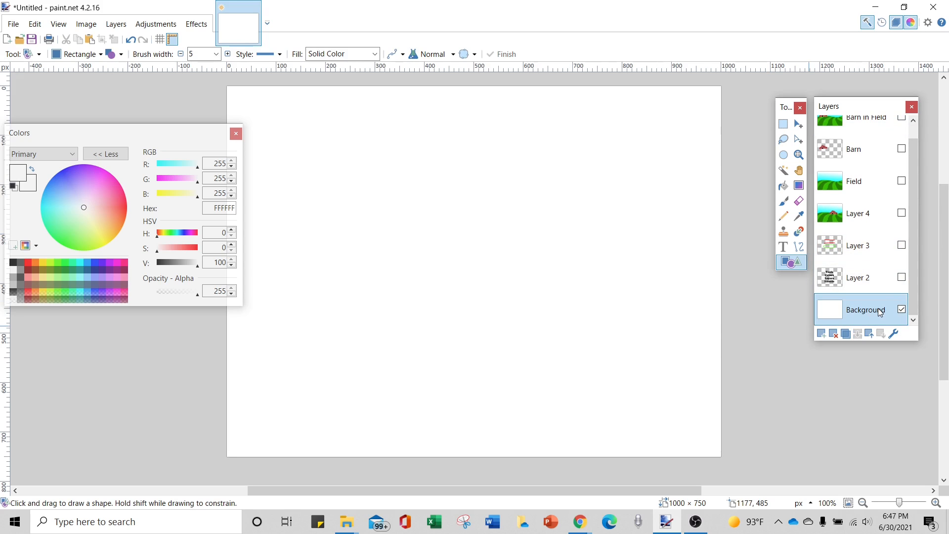
drag(880, 313, 892, 96)
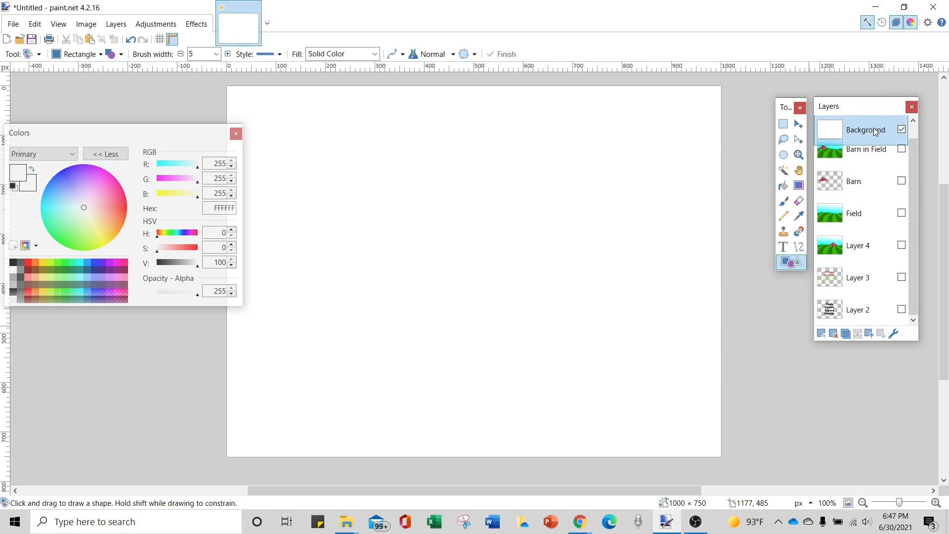
scroll(911, 161, up, 1)
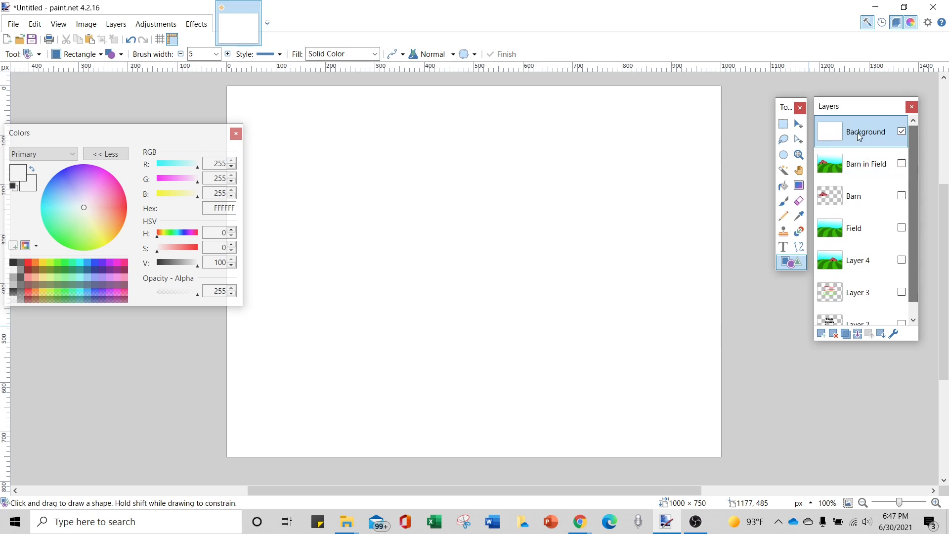
click(822, 334)
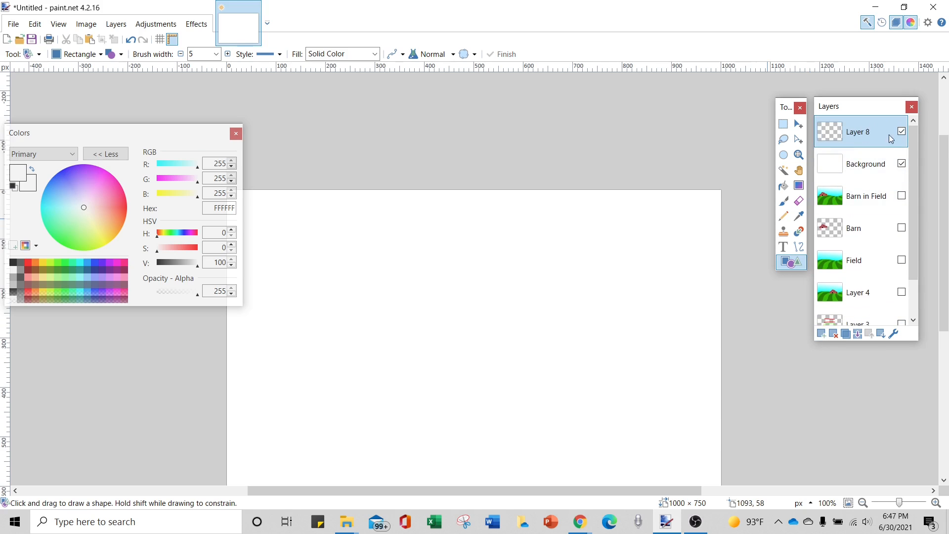
scroll(886, 138, down, 1)
scroll(884, 141, up, 1)
Draw an outline-only black rectangle of about 636 × 328 pixels on Layer 8, near the middle of the canvas.
click(119, 54)
click(148, 68)
drag(357, 226, 540, 384)
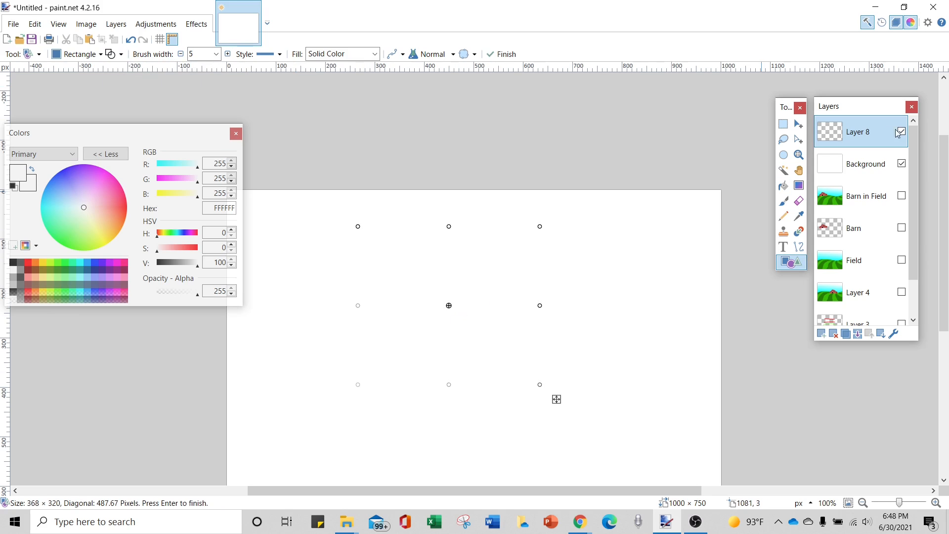
click(12, 262)
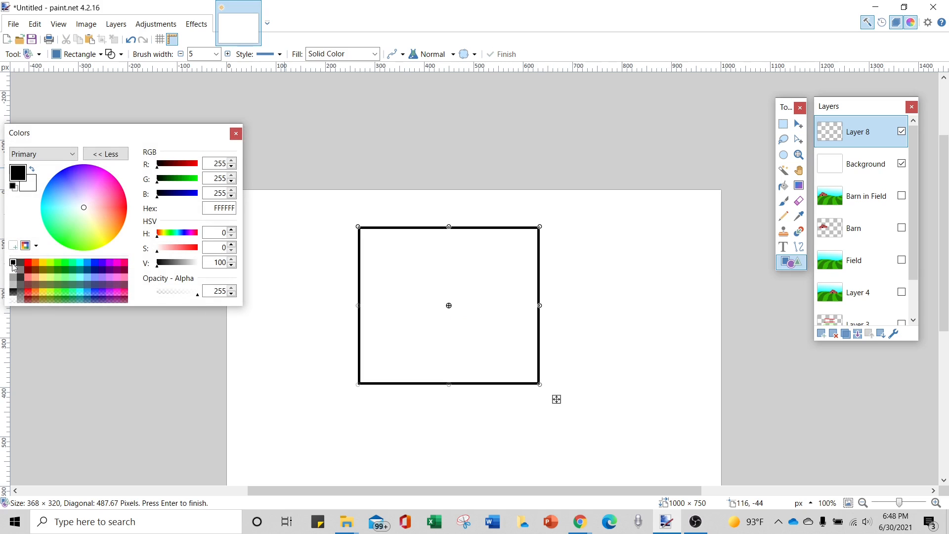
drag(556, 399, 692, 399)
drag(629, 356, 588, 372)
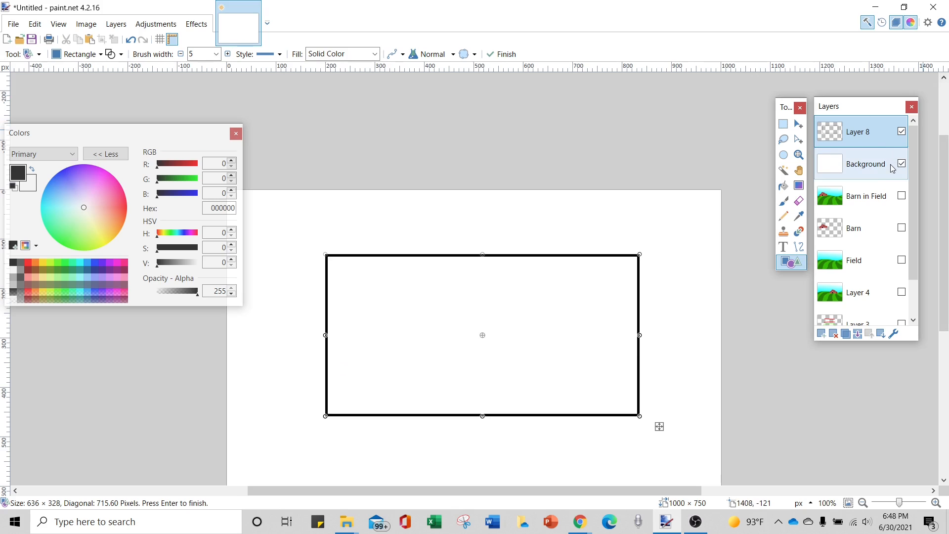
Select the inside of the rectangle with the Magic Wand and add a new layer above Layer 8.
click(786, 172)
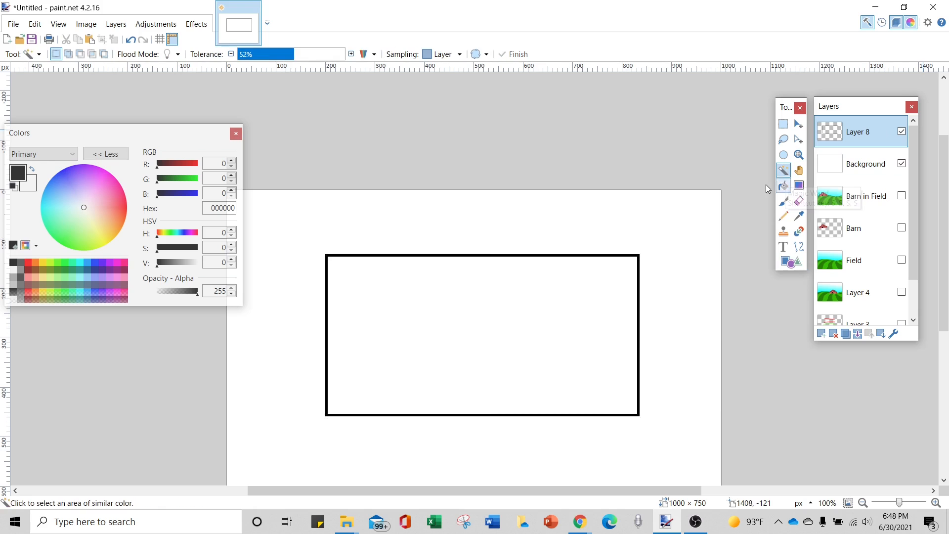
click(583, 290)
scroll(608, 267, down, 1)
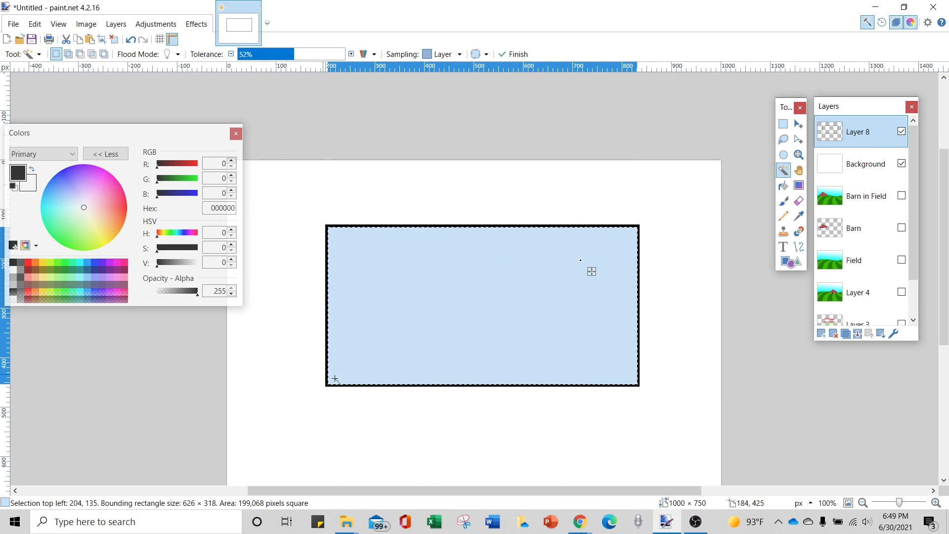
click(823, 334)
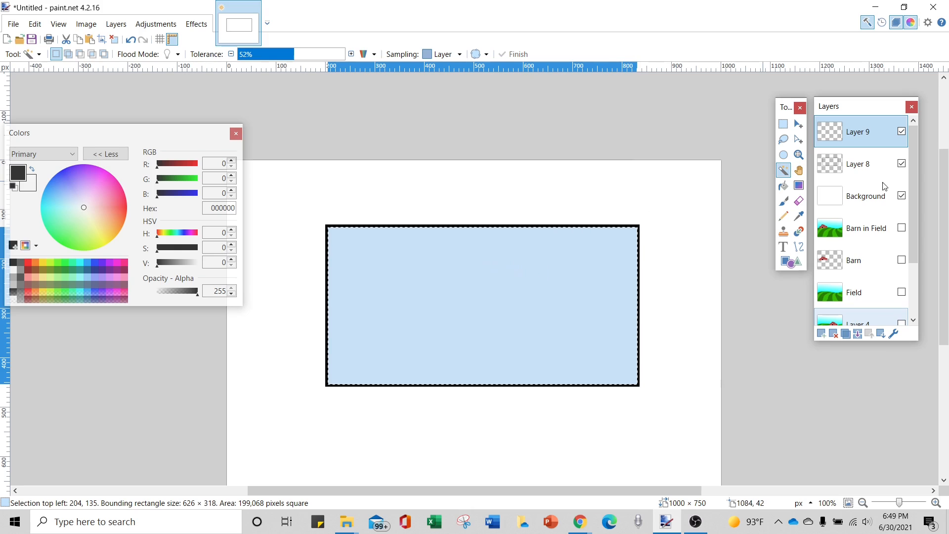
Switch Layer 8 off and back on, and fill the selected area on Layer 9 with brown 7F3300 using the Paint Bucket.
click(903, 164)
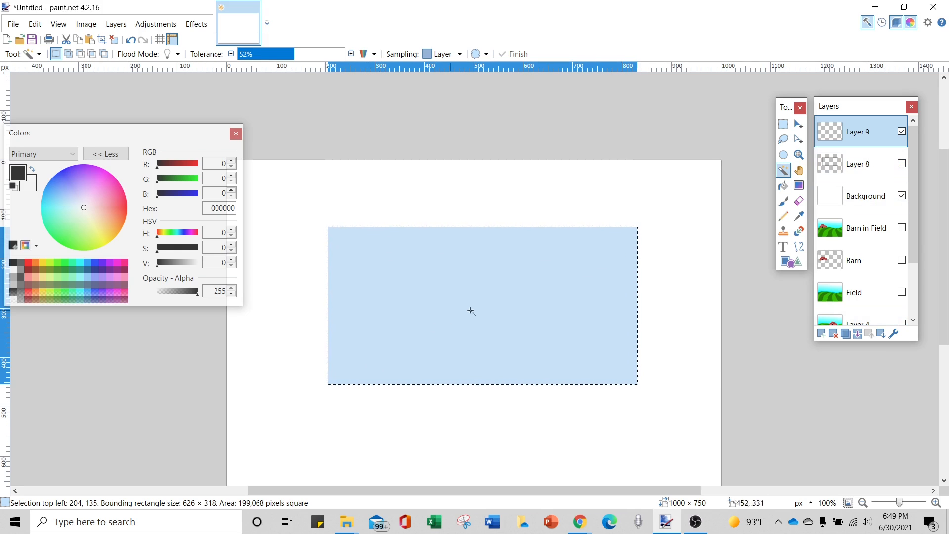
click(902, 164)
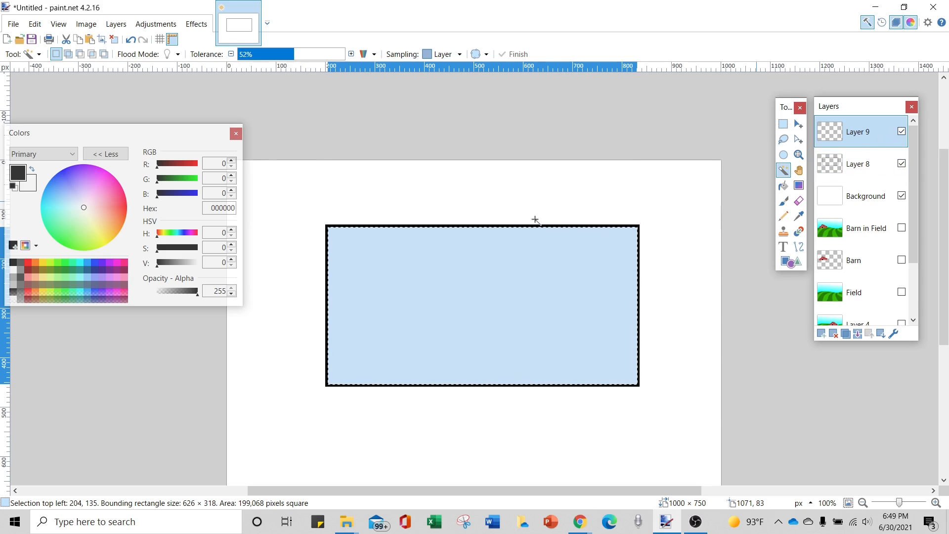
click(786, 190)
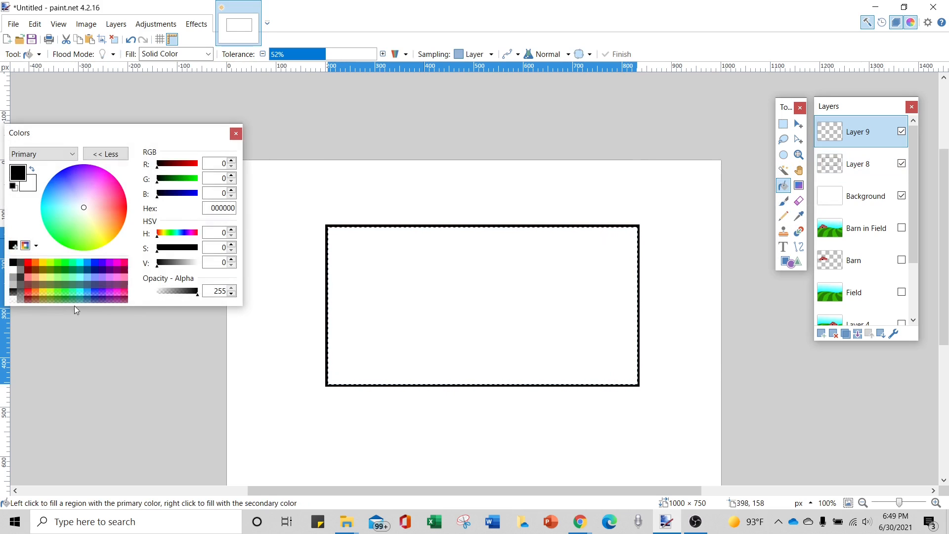
click(35, 268)
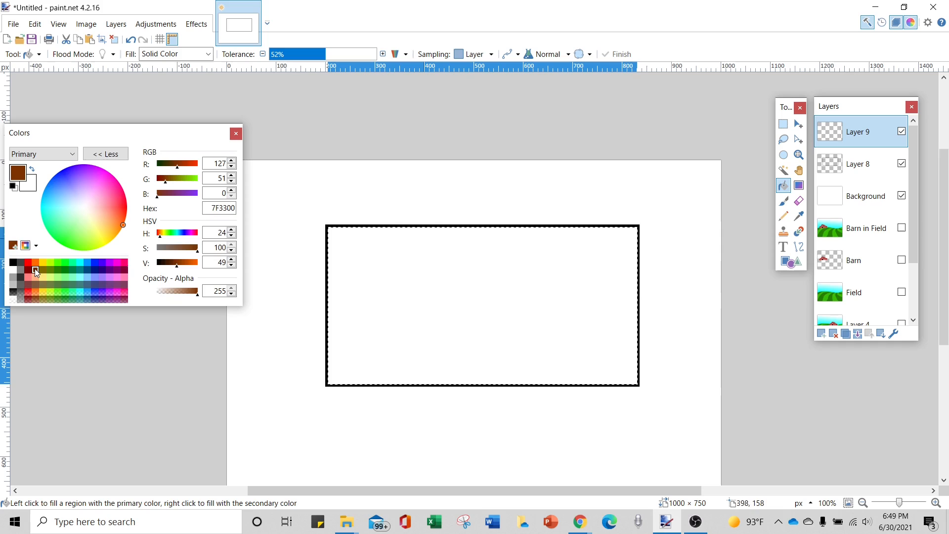
click(443, 282)
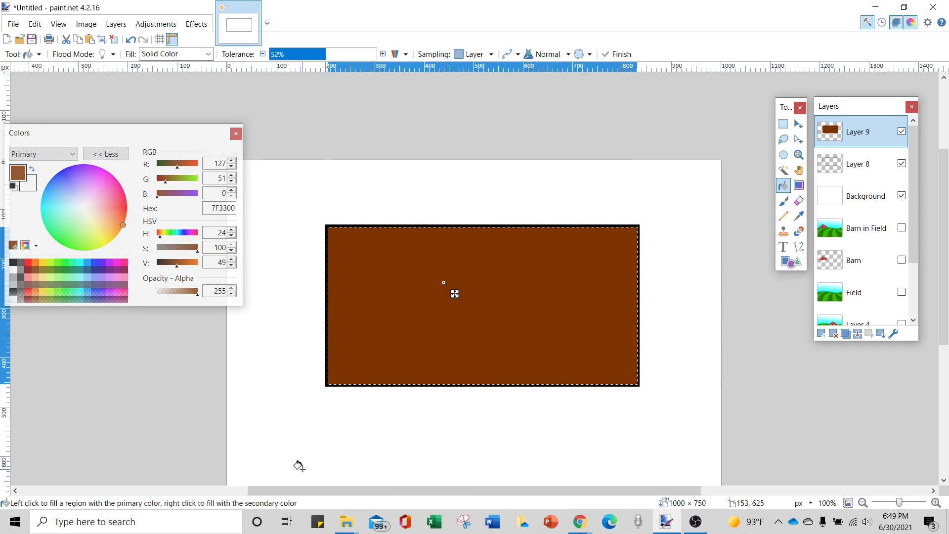
Paint wavy dark brown 351500 wood-grain lines across the brown rectangle with the Paintbrush at width 5.
key(b)
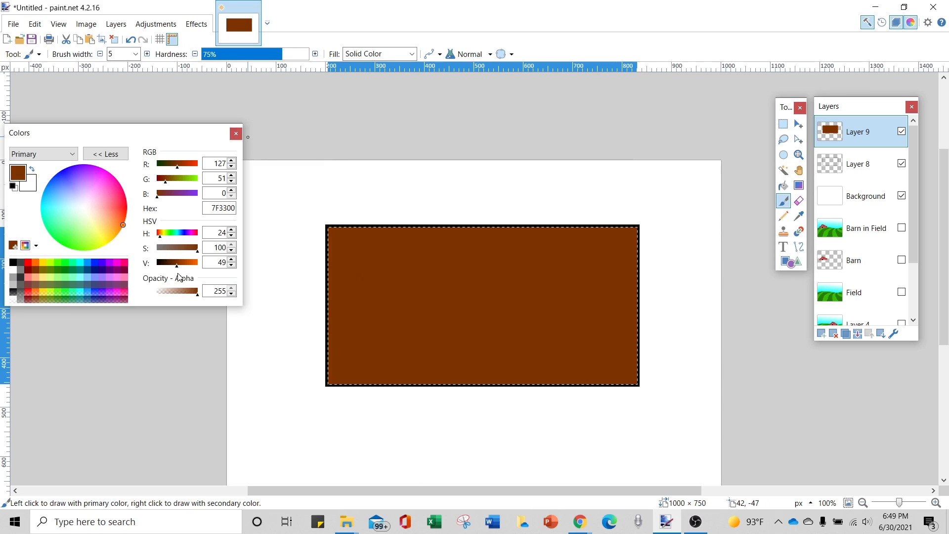
drag(188, 135, 245, 113)
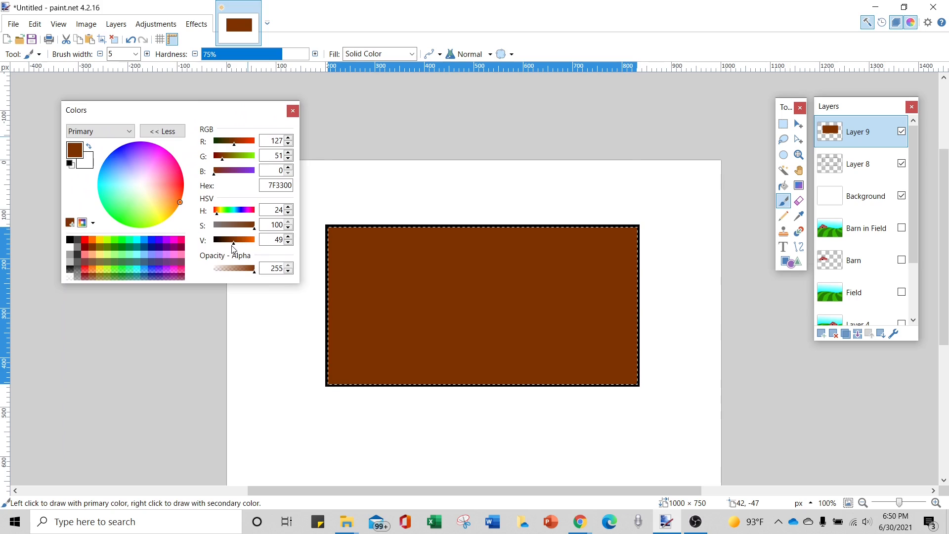
drag(233, 244, 223, 245)
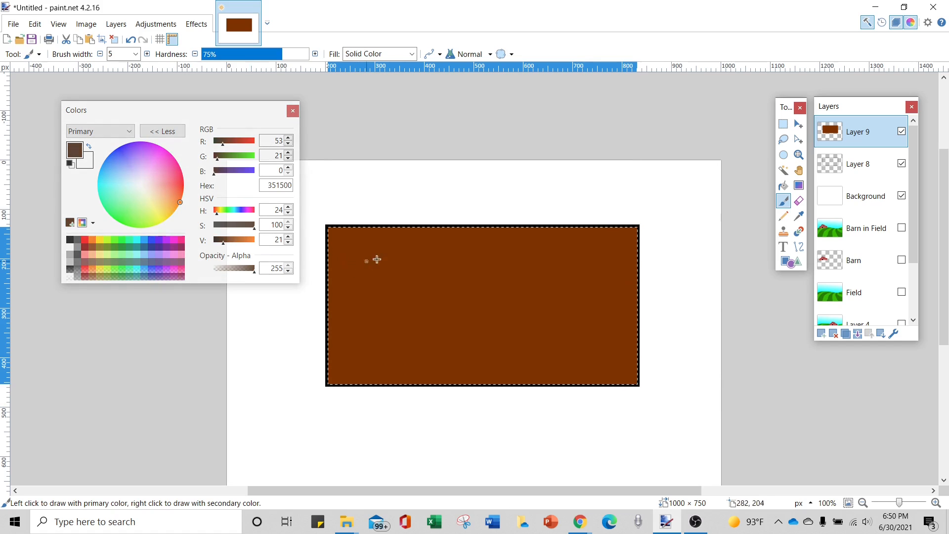
drag(320, 237, 495, 240)
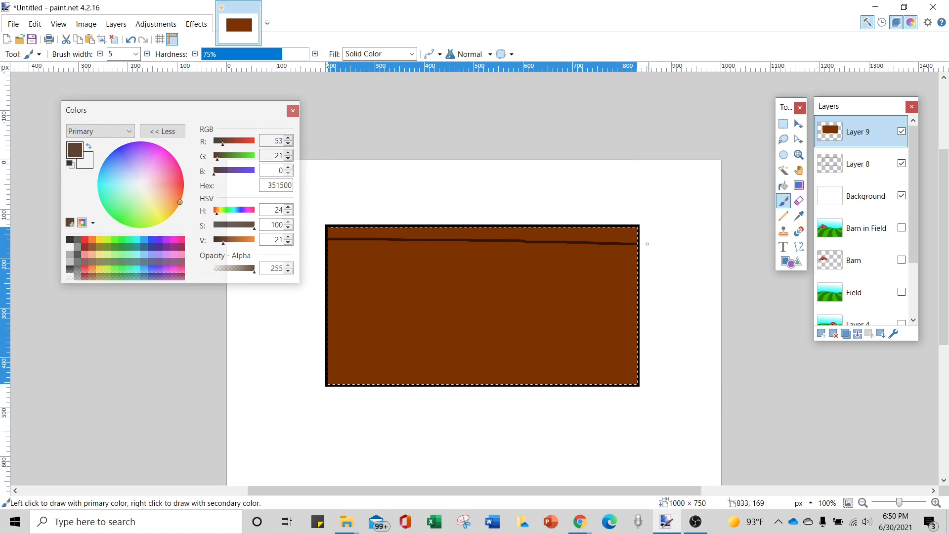
mouse_move(405, 252)
mouse_down()
mouse_move(344, 263)
mouse_move(409, 266)
mouse_up()
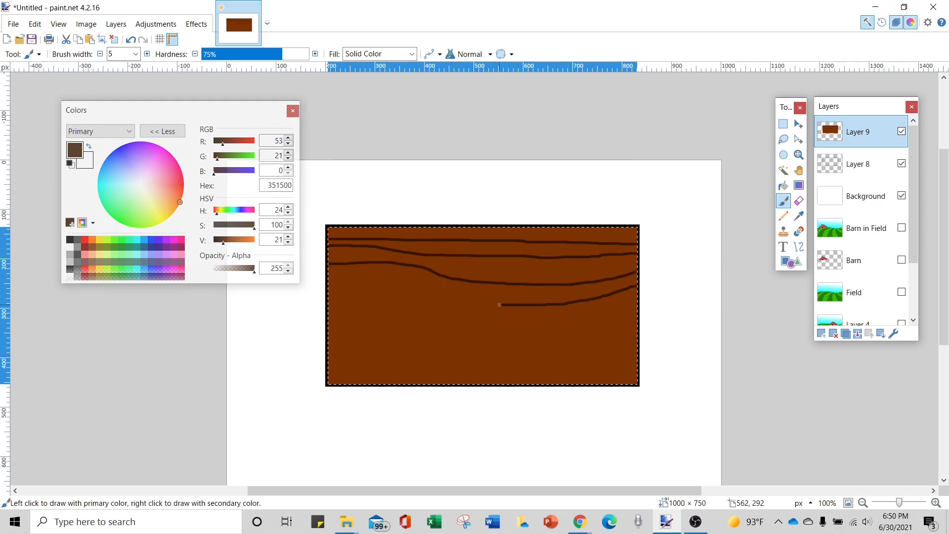
drag(410, 280, 324, 289)
drag(415, 300, 501, 319)
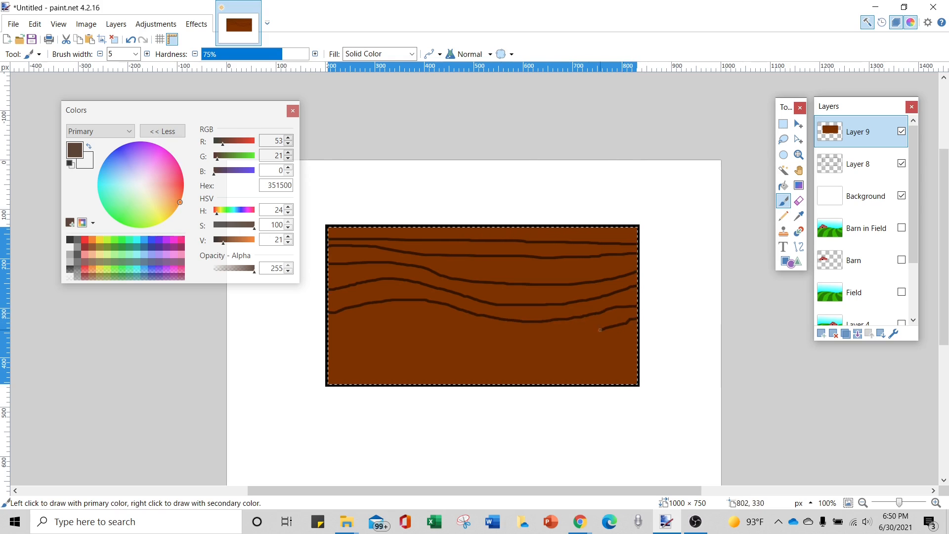
drag(305, 334, 356, 334)
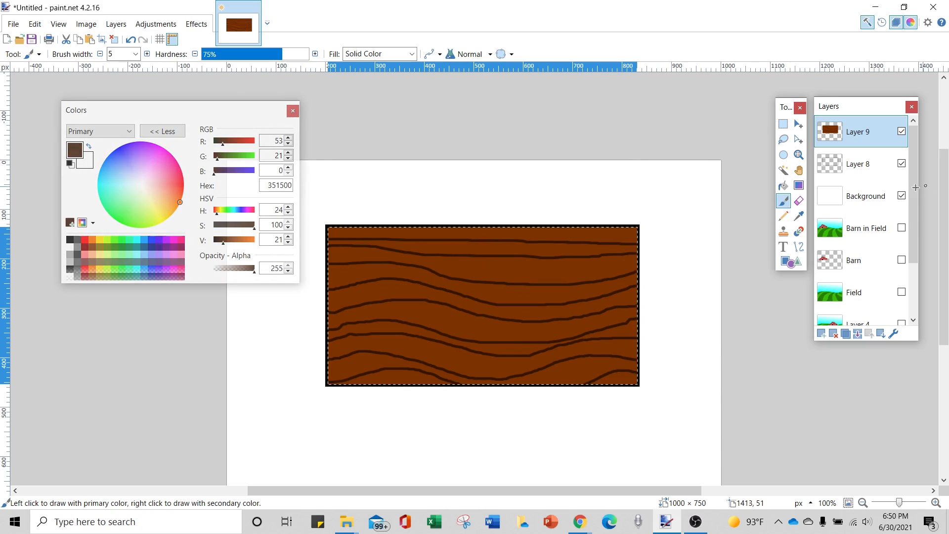
Add thinner orange D85600 grain lines between the dark ones with the Paintbrush at width 3.
drag(223, 244, 251, 247)
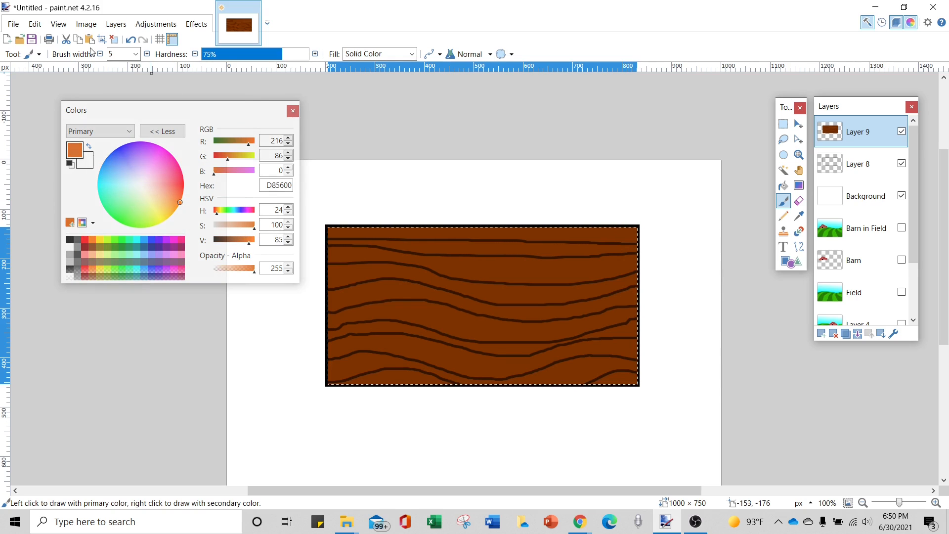
click(101, 58)
click(101, 57)
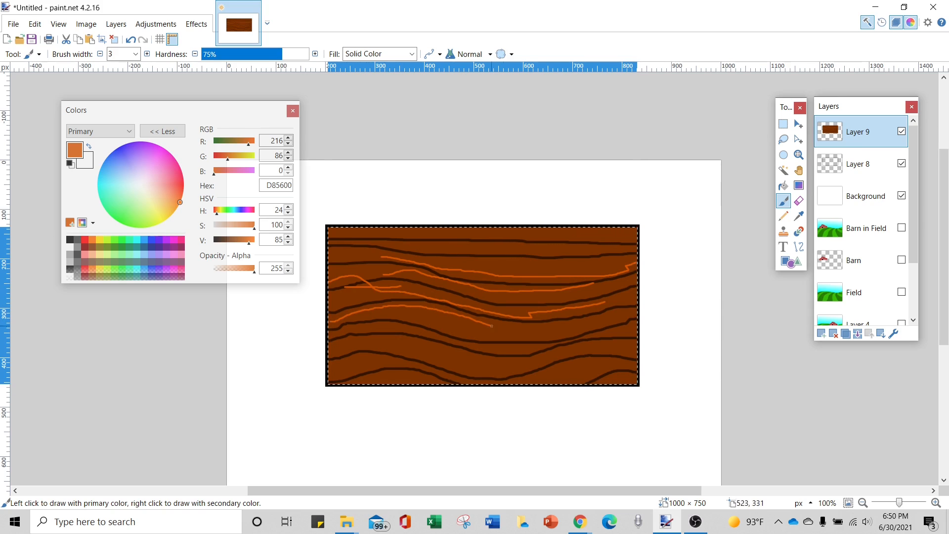
drag(598, 323, 621, 317)
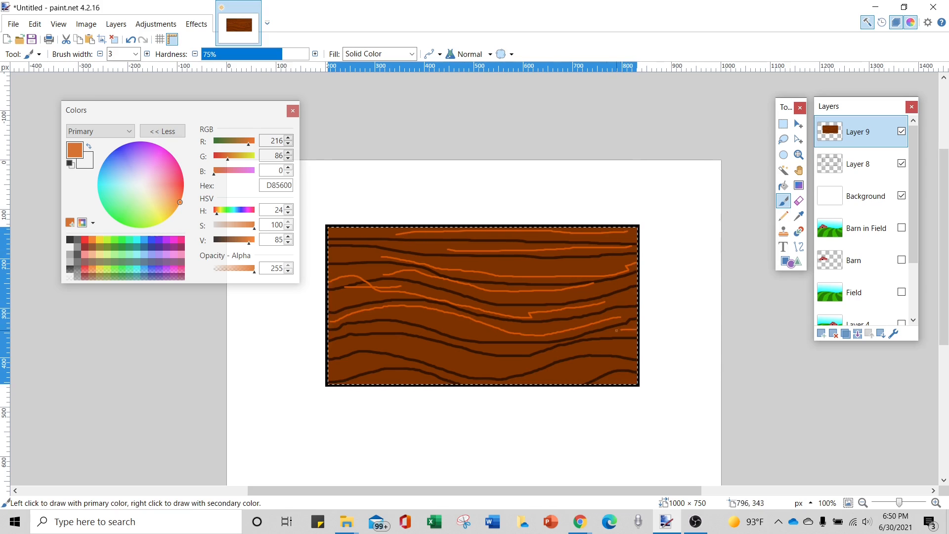
drag(378, 345, 339, 343)
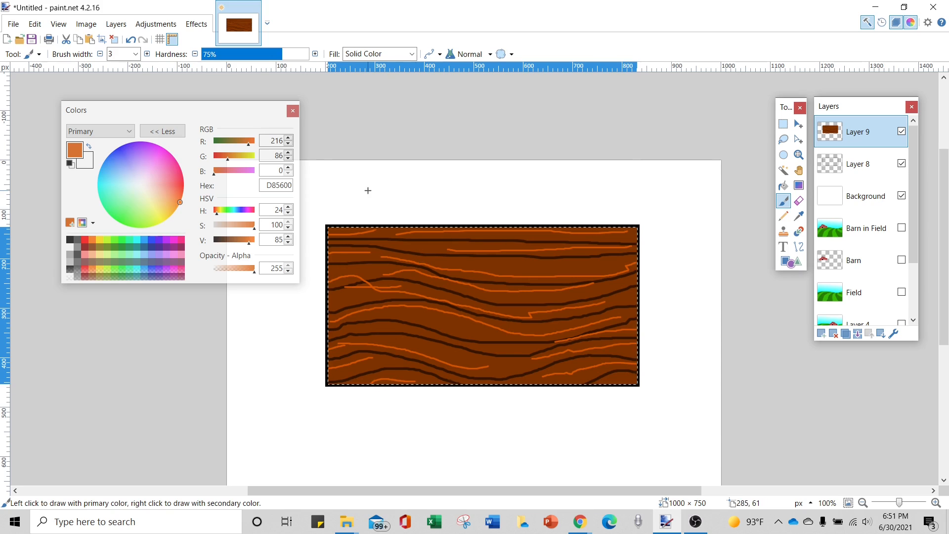
Apply a Gaussian Blur with a radius of 15 to the wood-grain fill on Layer 9.
click(197, 24)
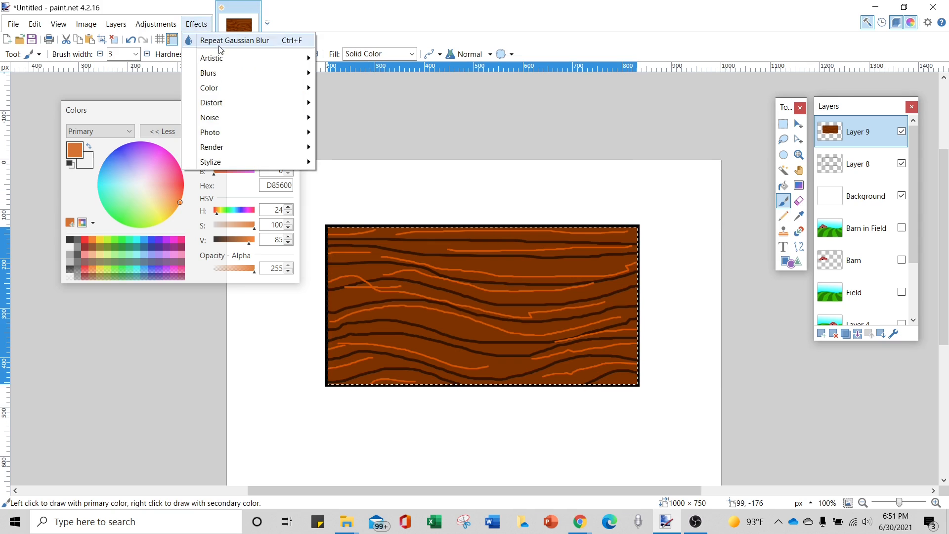
mouse_move(229, 77)
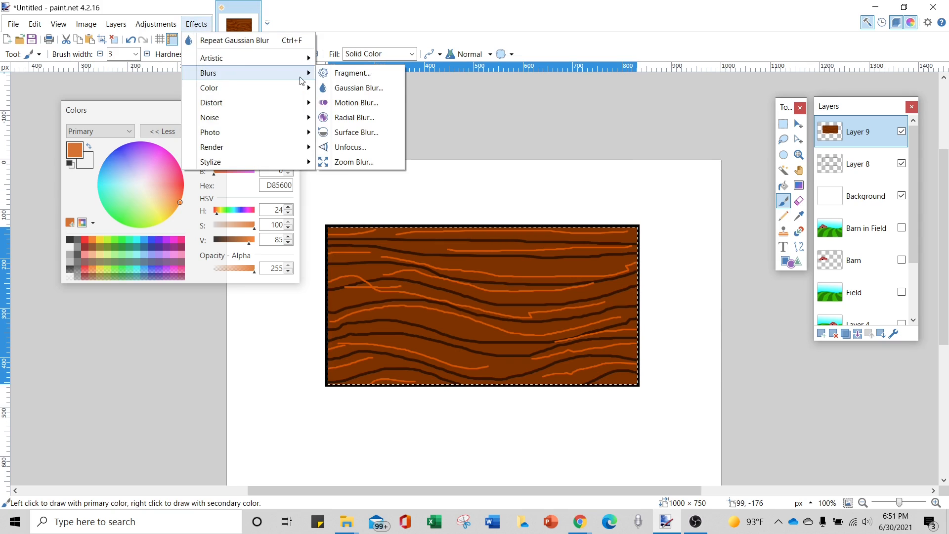
click(359, 87)
drag(763, 214, 774, 213)
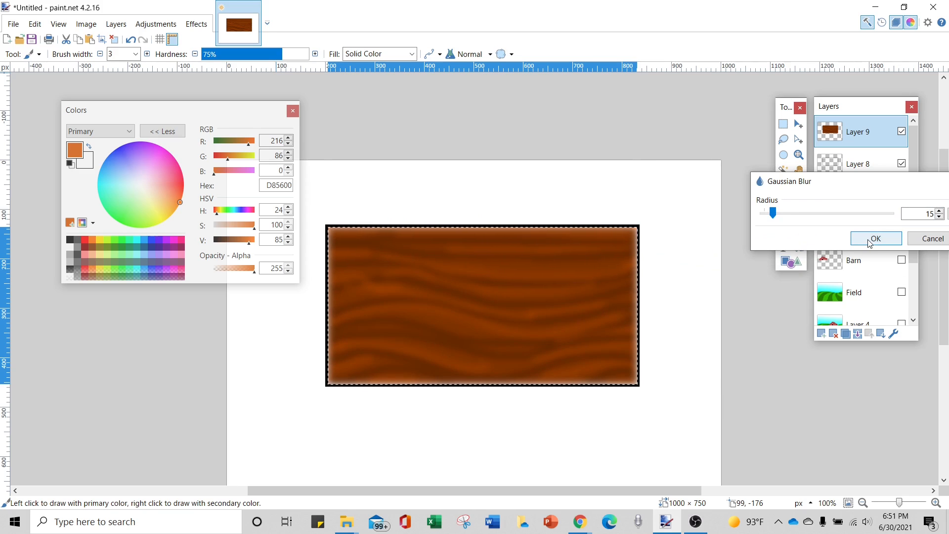
click(870, 240)
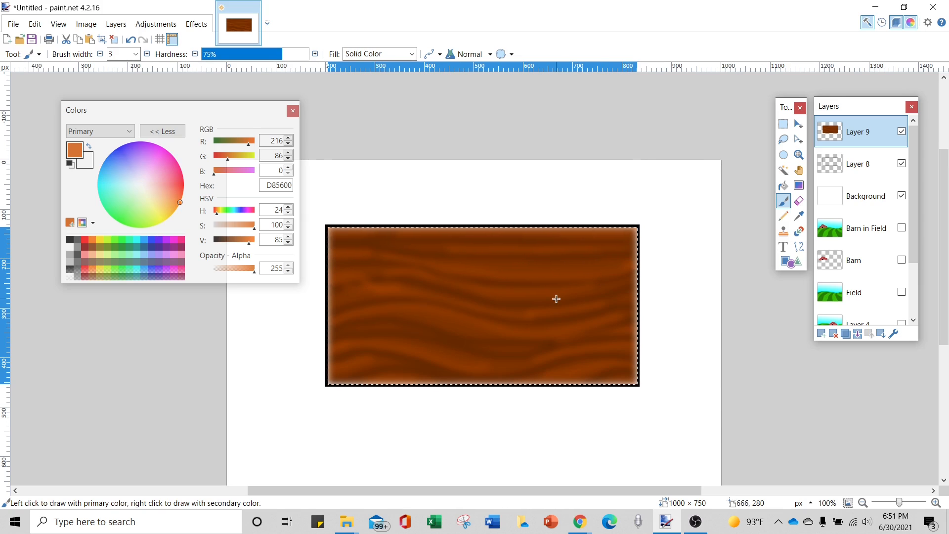
Examine the blurred edges at the rectangle's upper-right corner up close, and switch Layer 8 off and on to compare.
click(798, 155)
drag(614, 212, 660, 262)
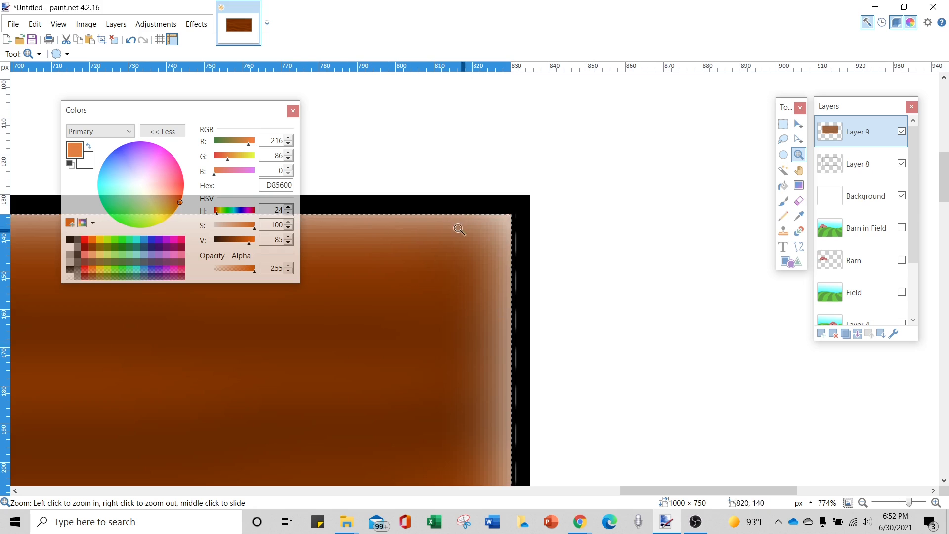
right_click(528, 239)
right_click(529, 240)
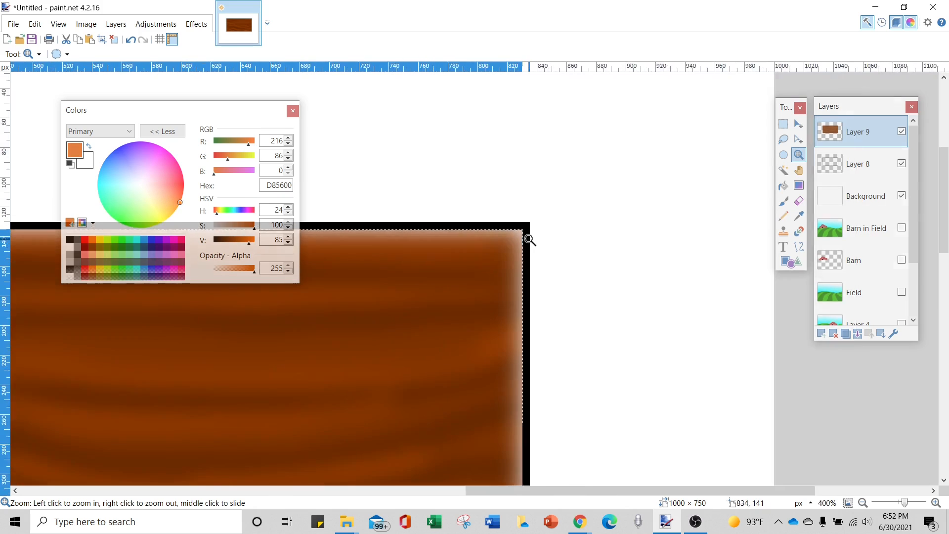
right_click(529, 239)
right_click(529, 240)
scroll(520, 256, down, 1)
drag(678, 491, 619, 483)
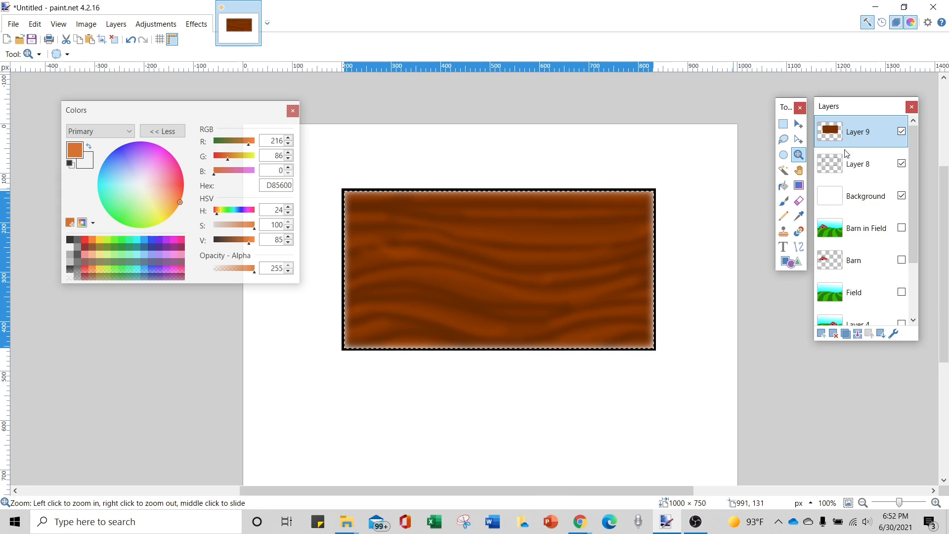
click(902, 165)
click(901, 165)
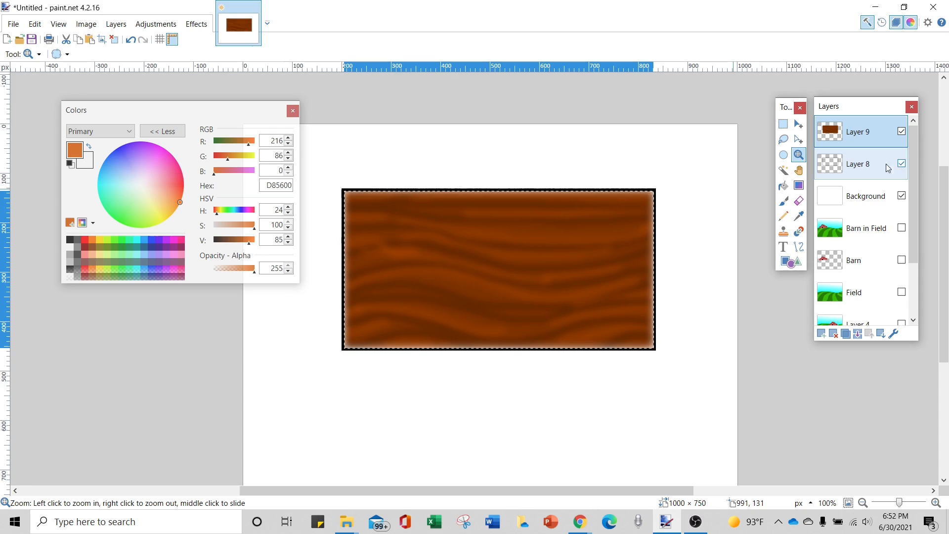
Duplicate the blurred Layer 9 three times and check the rectangle's upper-right corner up close.
click(846, 335)
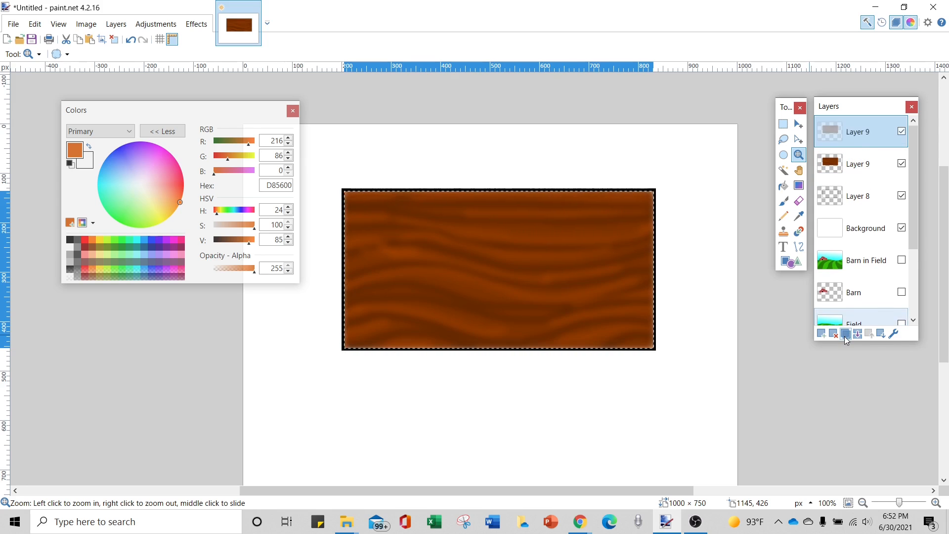
click(847, 335)
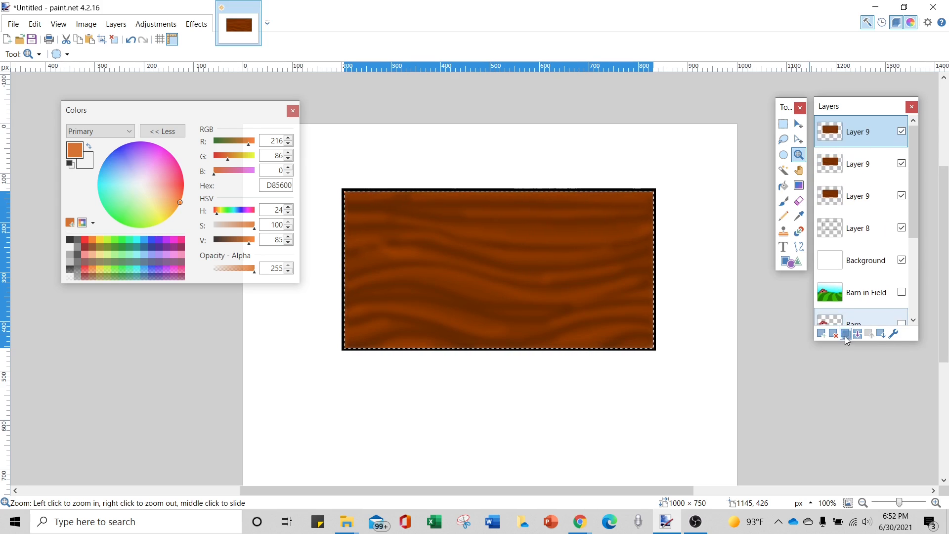
click(846, 335)
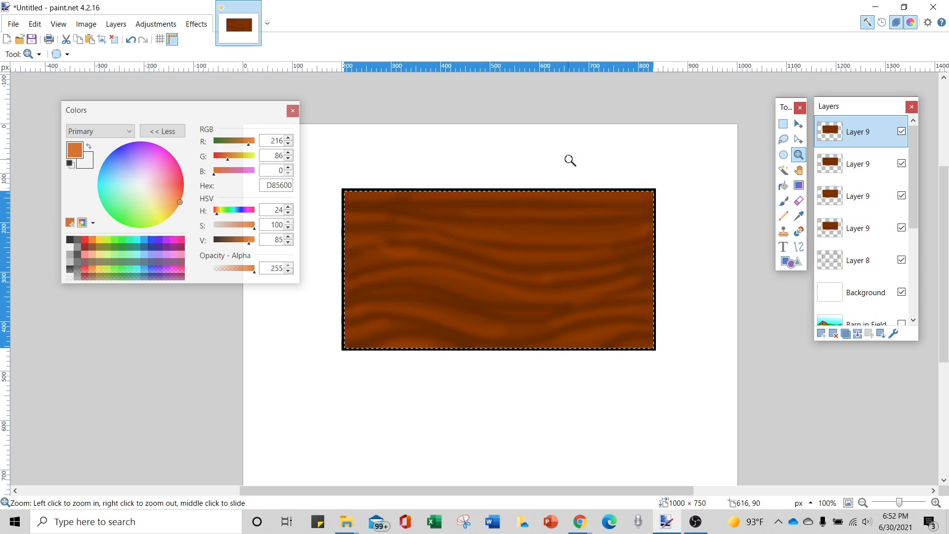
drag(644, 183, 678, 220)
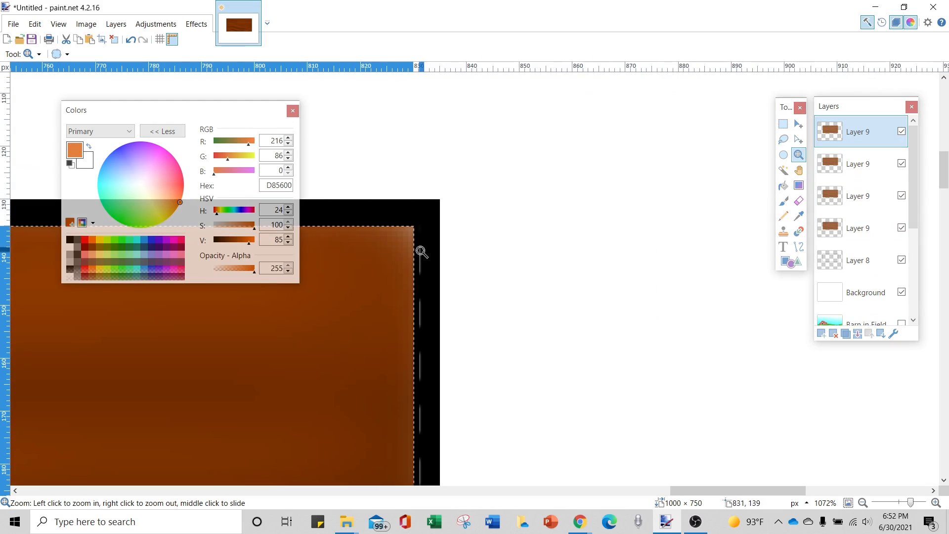
scroll(422, 252, down, 10)
scroll(442, 282, down, 10)
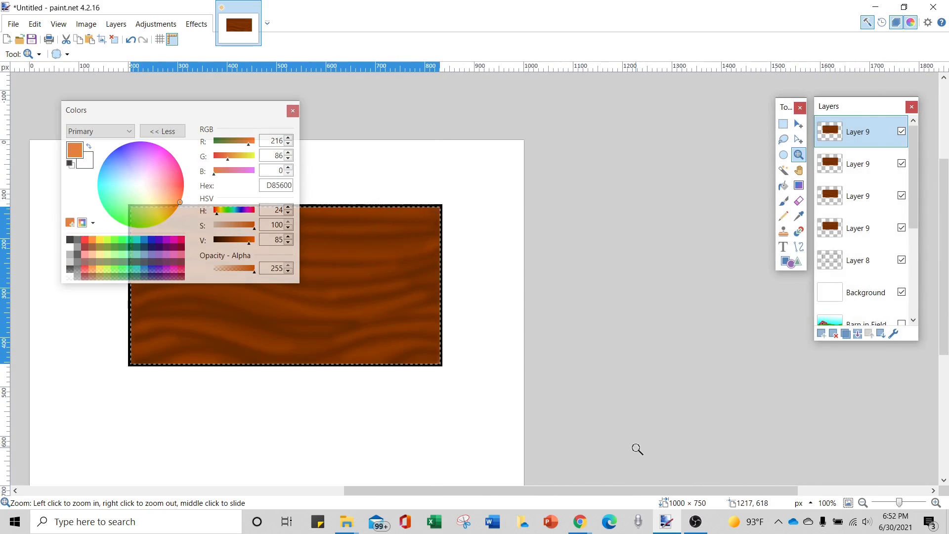
drag(722, 489, 633, 490)
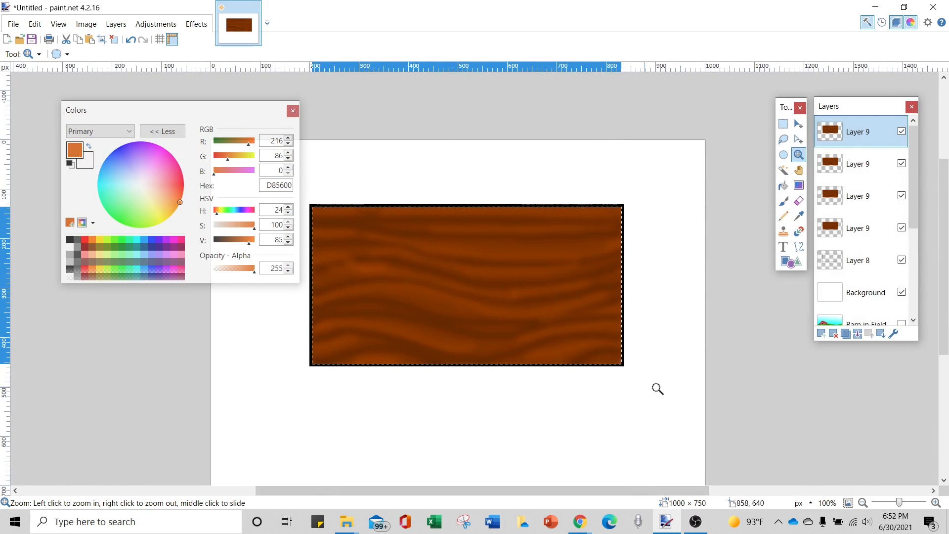
Merge the three Layer 9 duplicates down into the original Layer 9.
click(858, 336)
click(858, 337)
click(857, 336)
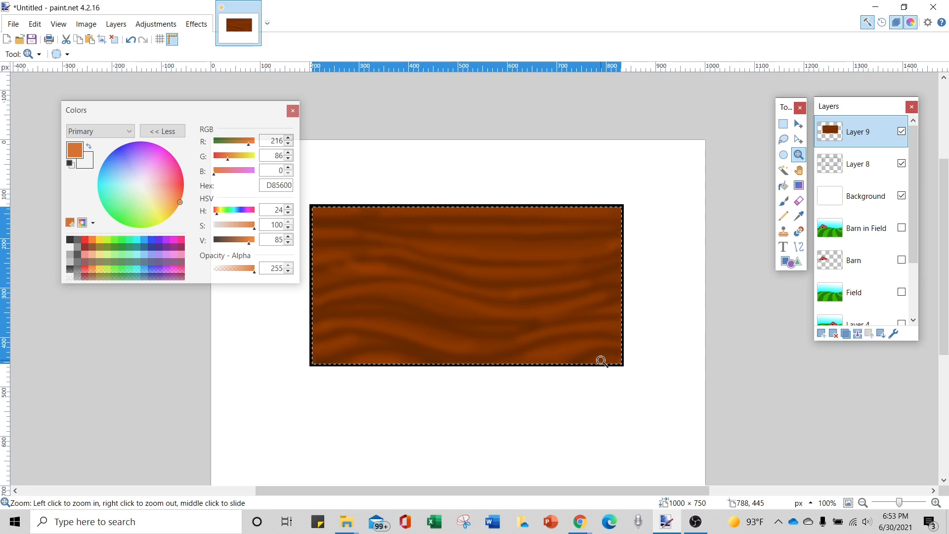
Add a new layer above Layer 9 and set the Paintbrush to width 1 with dark brown 2B1100.
click(822, 334)
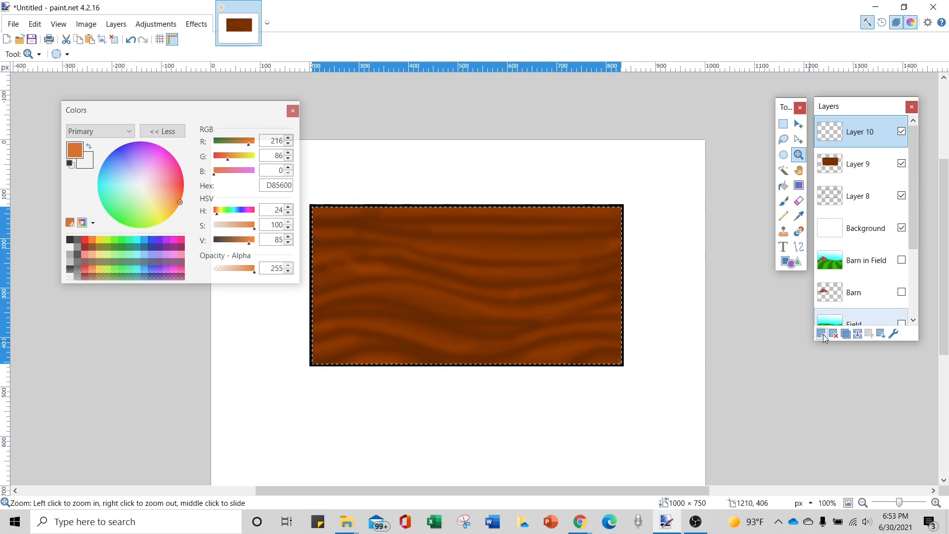
click(487, 271)
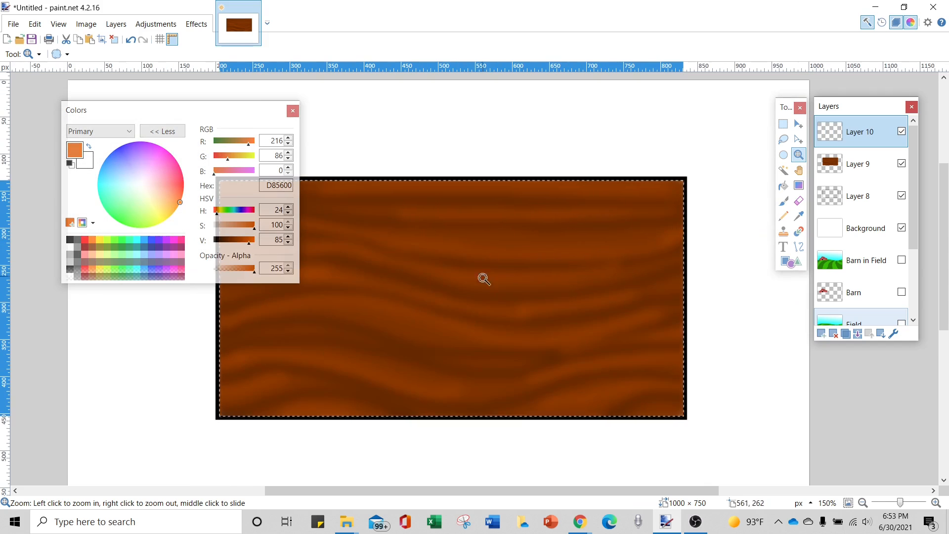
drag(256, 117, 209, 92)
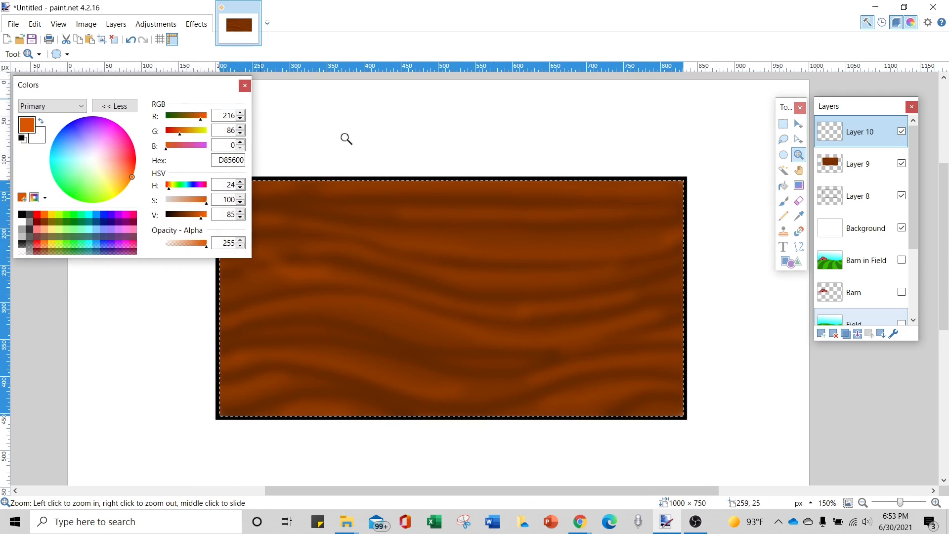
click(783, 201)
click(100, 54)
click(100, 53)
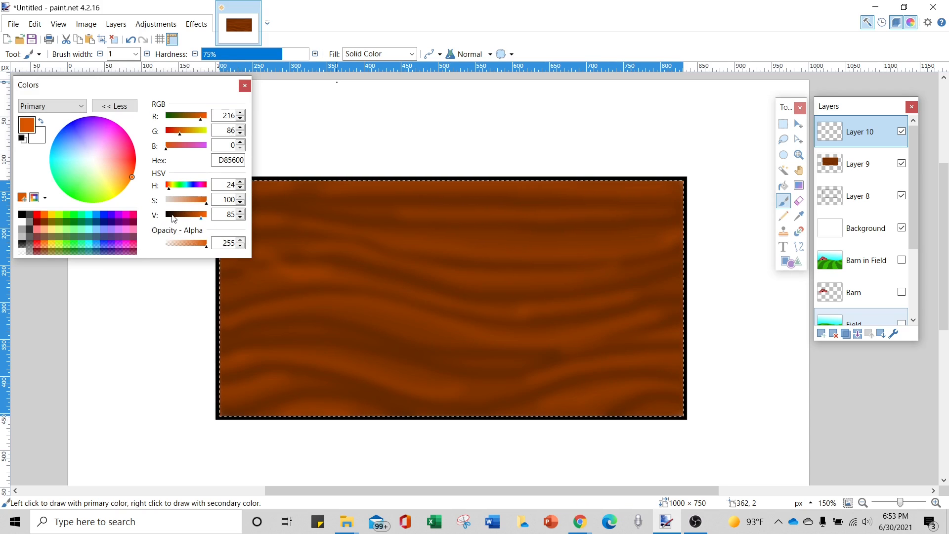
drag(201, 217, 175, 222)
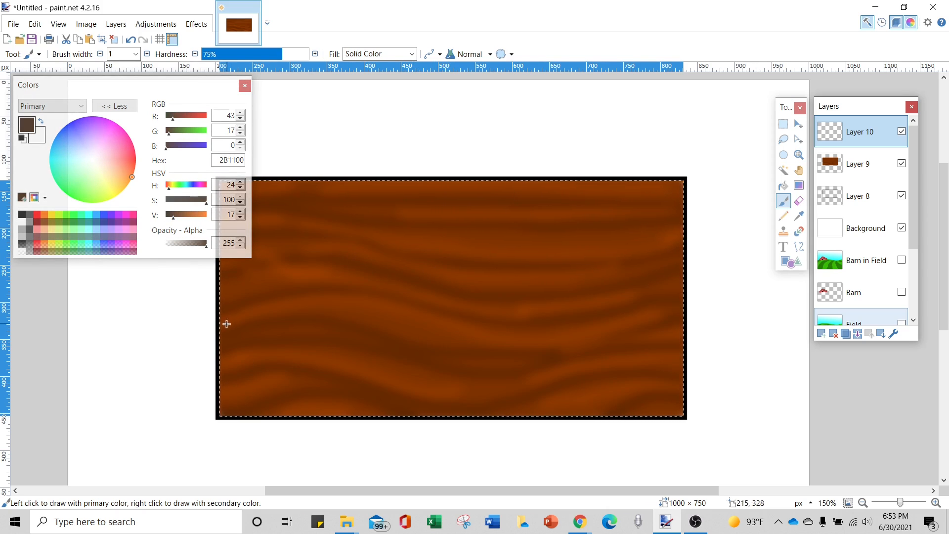
Paint thin dark grain lines following the wavy bands across the lower half of the wood rectangle.
mouse_move(248, 309)
mouse_down()
mouse_move(336, 299)
mouse_move(453, 333)
mouse_up()
drag(331, 317, 537, 351)
mouse_move(390, 311)
mouse_down()
mouse_move(428, 313)
mouse_move(484, 340)
mouse_move(570, 345)
mouse_up()
drag(500, 342, 622, 297)
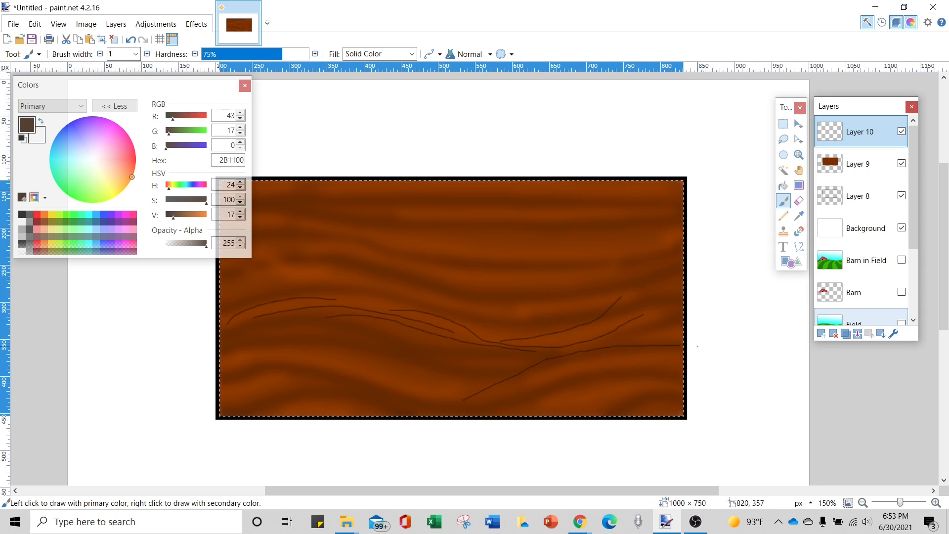
drag(611, 351, 668, 351)
mouse_move(507, 391)
mouse_down()
mouse_move(591, 365)
mouse_move(651, 360)
mouse_move(619, 391)
mouse_move(671, 380)
mouse_move(597, 390)
mouse_move(640, 377)
mouse_move(610, 378)
mouse_move(514, 417)
mouse_up()
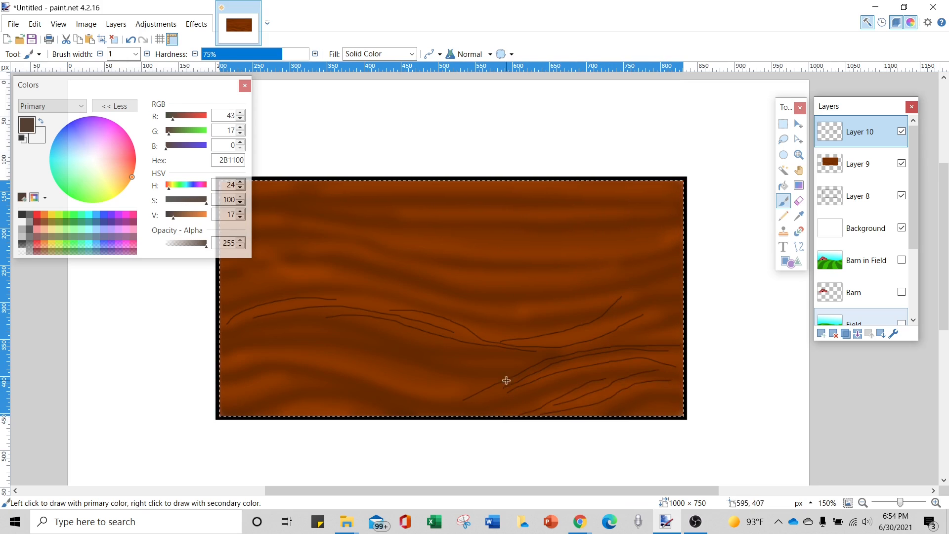
mouse_move(427, 383)
mouse_down()
mouse_move(316, 350)
mouse_move(242, 360)
mouse_up()
mouse_move(417, 391)
mouse_down()
mouse_move(331, 364)
mouse_move(224, 370)
mouse_up()
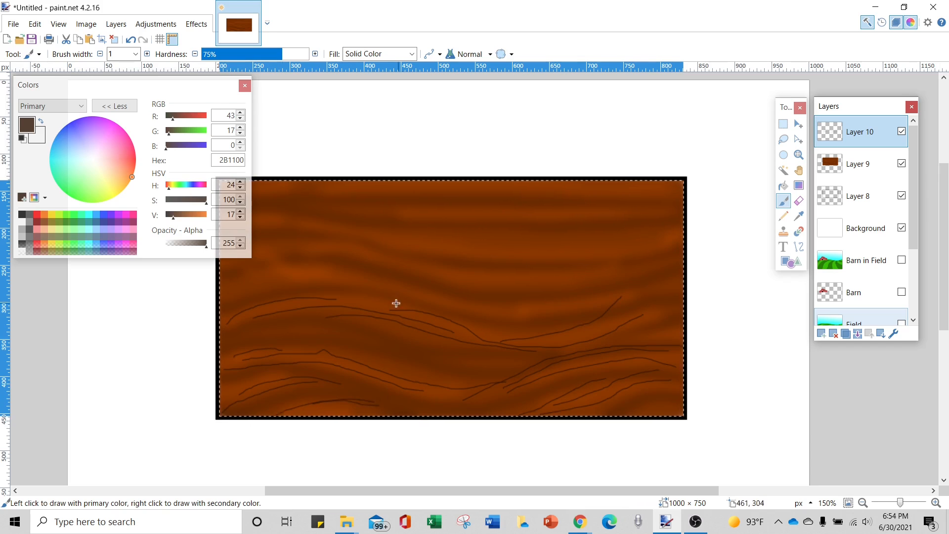
Continue the thin dark grain lines across the upper half of the wood rectangle, up to its top edge.
mouse_move(237, 299)
mouse_down()
mouse_move(297, 275)
mouse_move(511, 308)
mouse_move(612, 302)
mouse_move(685, 271)
mouse_move(586, 307)
mouse_move(527, 313)
mouse_move(451, 302)
mouse_move(647, 270)
mouse_move(503, 278)
mouse_move(303, 243)
mouse_move(254, 245)
mouse_up()
mouse_move(347, 263)
mouse_down()
mouse_move(289, 252)
mouse_move(235, 267)
mouse_up()
mouse_move(381, 261)
mouse_down()
mouse_move(548, 288)
mouse_move(671, 256)
mouse_move(544, 265)
mouse_move(460, 240)
mouse_move(271, 209)
mouse_up()
mouse_move(398, 238)
mouse_down()
mouse_move(604, 262)
mouse_move(673, 244)
mouse_move(658, 229)
mouse_move(589, 237)
mouse_move(428, 227)
mouse_move(640, 250)
mouse_up()
drag(642, 218, 410, 226)
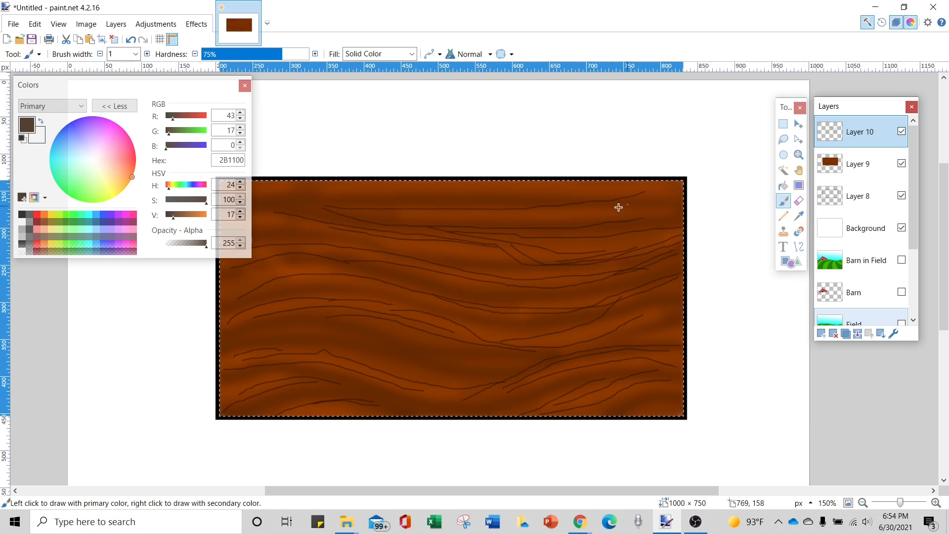
drag(385, 215, 623, 220)
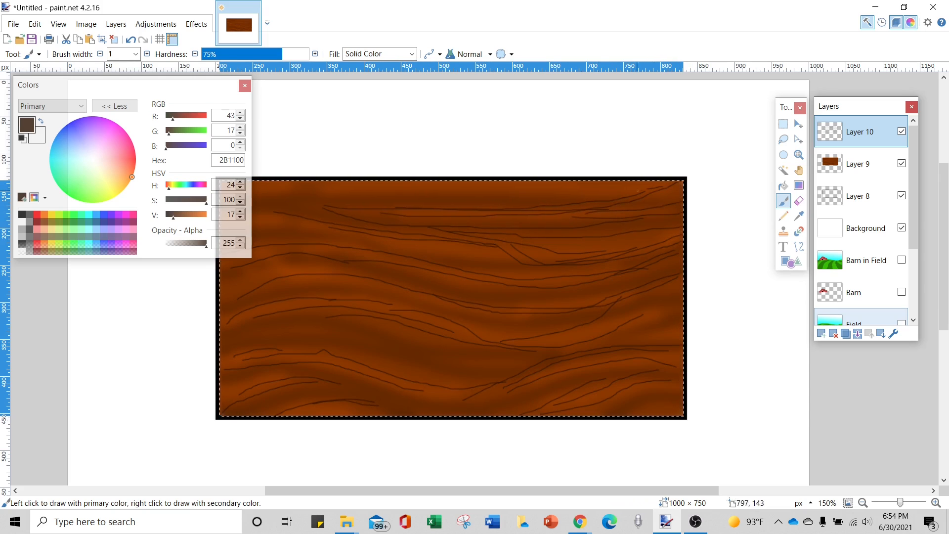
drag(400, 190, 571, 187)
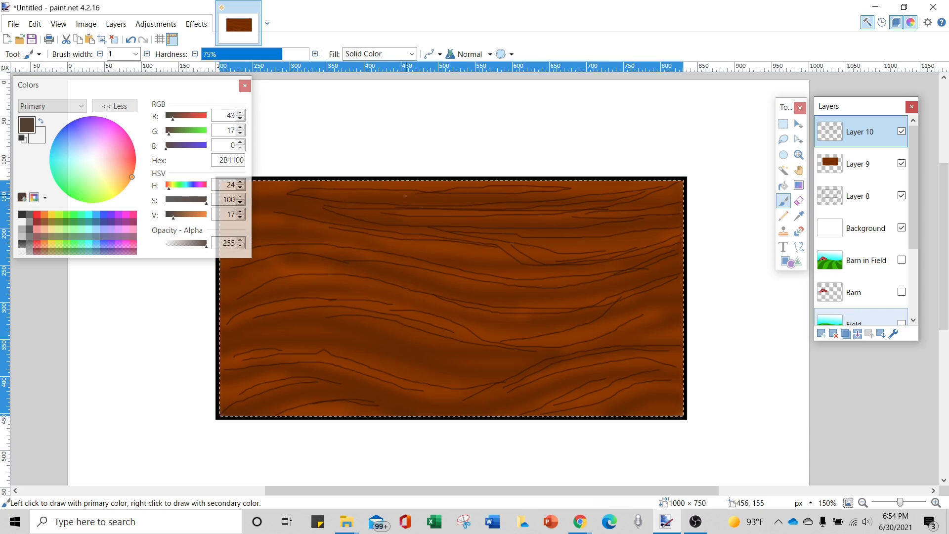
Draw an oval knot below the rectangle's centre and a small one near its right edge, and add grain lines in the gaps.
mouse_move(403, 340)
mouse_down()
mouse_move(433, 366)
mouse_move(449, 353)
mouse_move(415, 349)
mouse_move(402, 361)
mouse_move(431, 365)
mouse_up()
drag(252, 332, 362, 333)
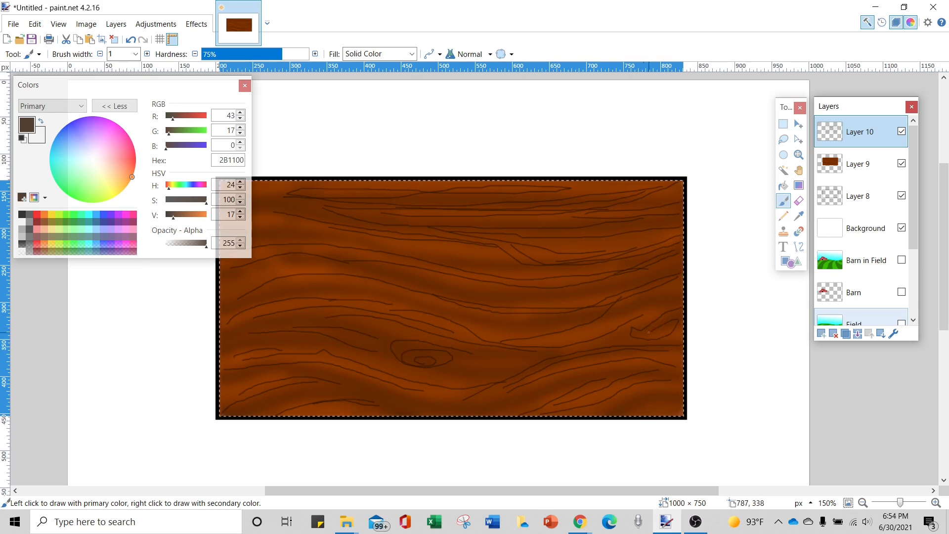
drag(632, 312, 568, 340)
drag(643, 490, 587, 490)
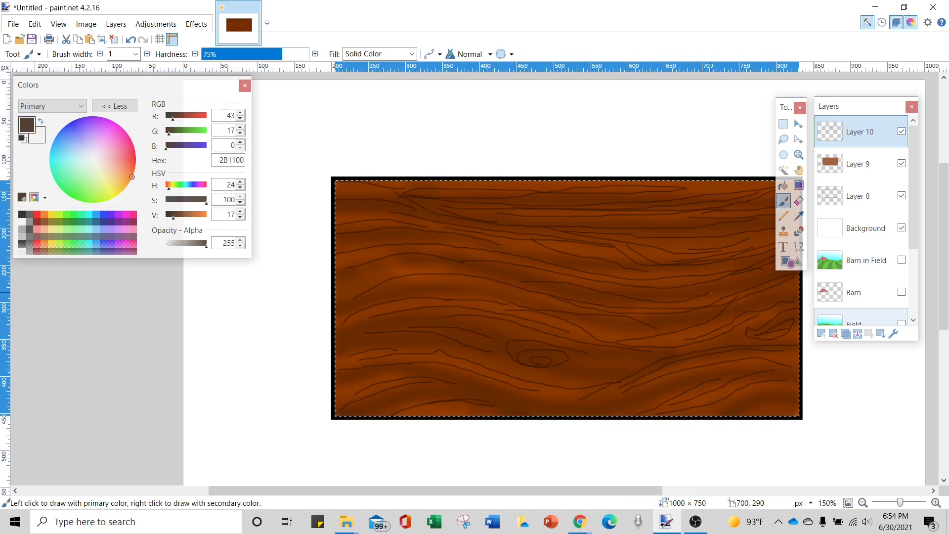
drag(537, 270, 379, 273)
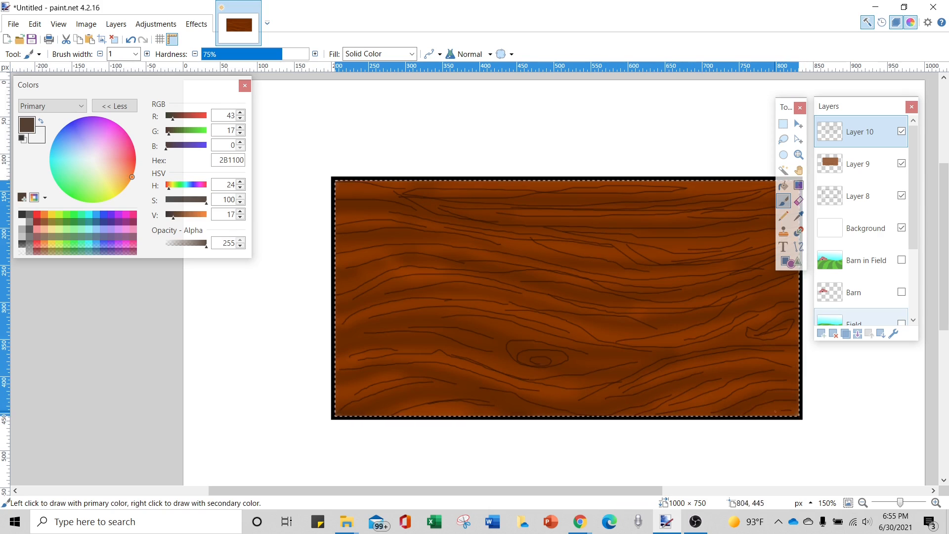
Apply a Gaussian Blur with a radius of 4 to the thin grain lines on Layer 10.
scroll(704, 302, up, 2)
scroll(702, 296, down, 1)
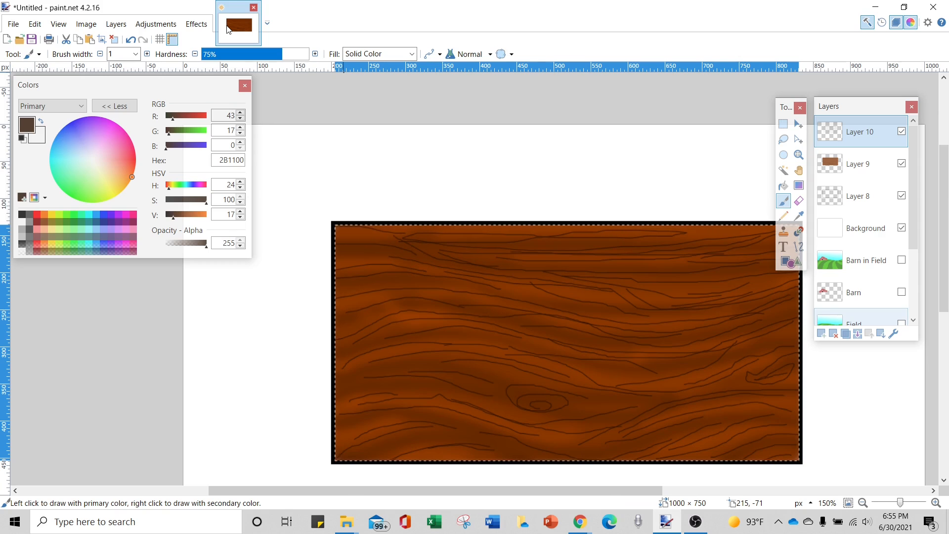
click(196, 23)
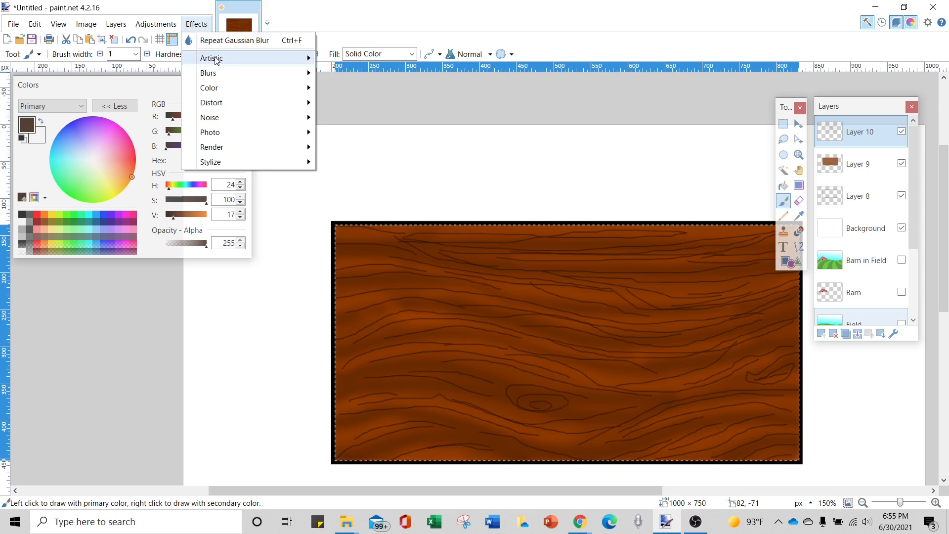
mouse_move(220, 73)
click(355, 87)
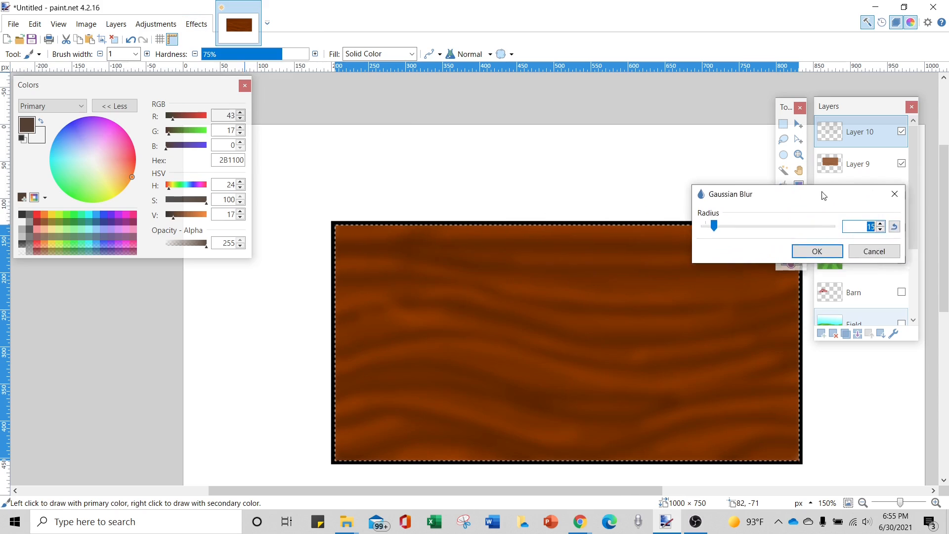
drag(823, 196, 814, 119)
drag(704, 149, 694, 149)
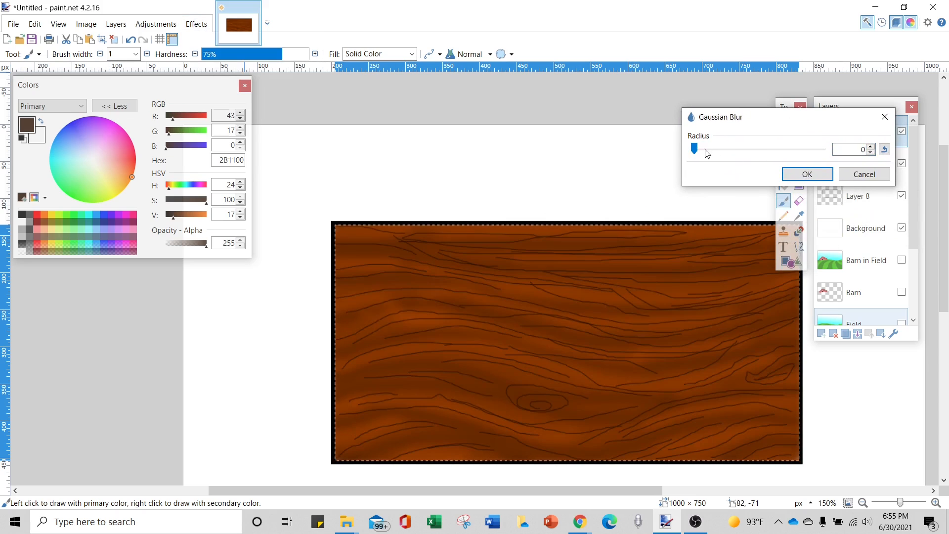
click(871, 147)
click(871, 147)
click(871, 146)
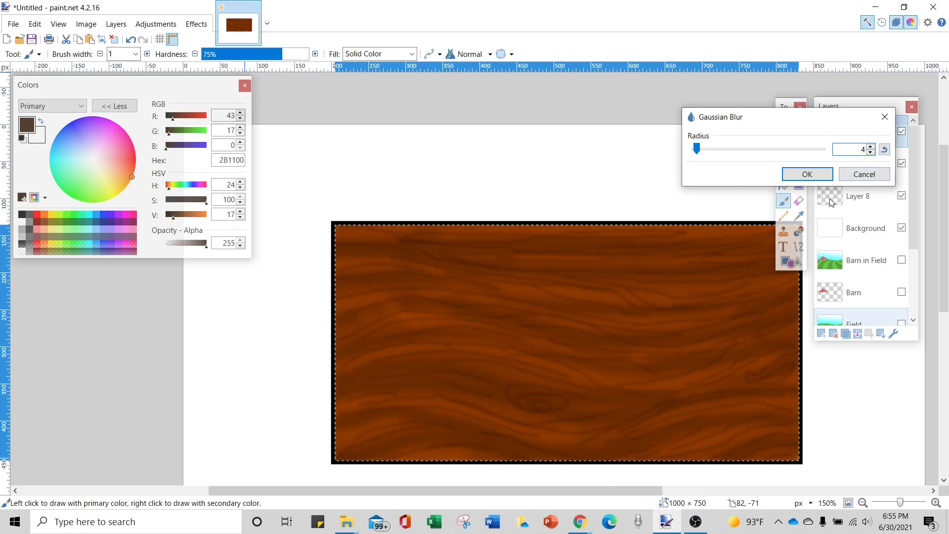
click(808, 174)
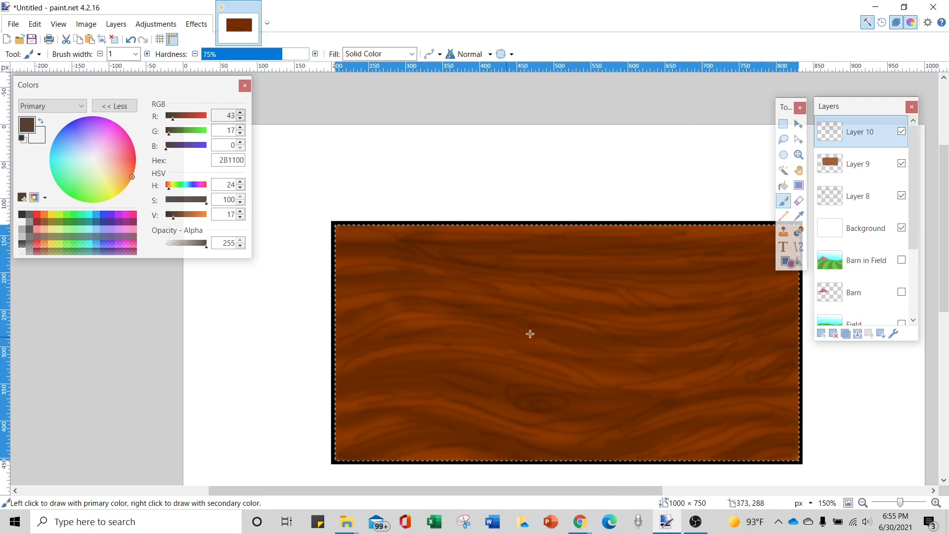
Add a new layer above Layer 10 and set the Paintbrush to colour 140800, opacity 72 and width 14.
click(825, 333)
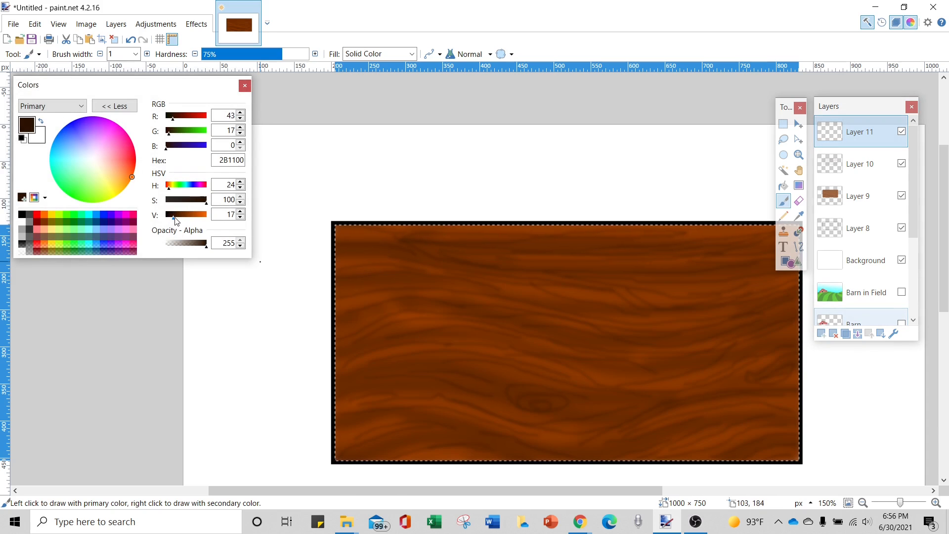
drag(173, 219, 170, 219)
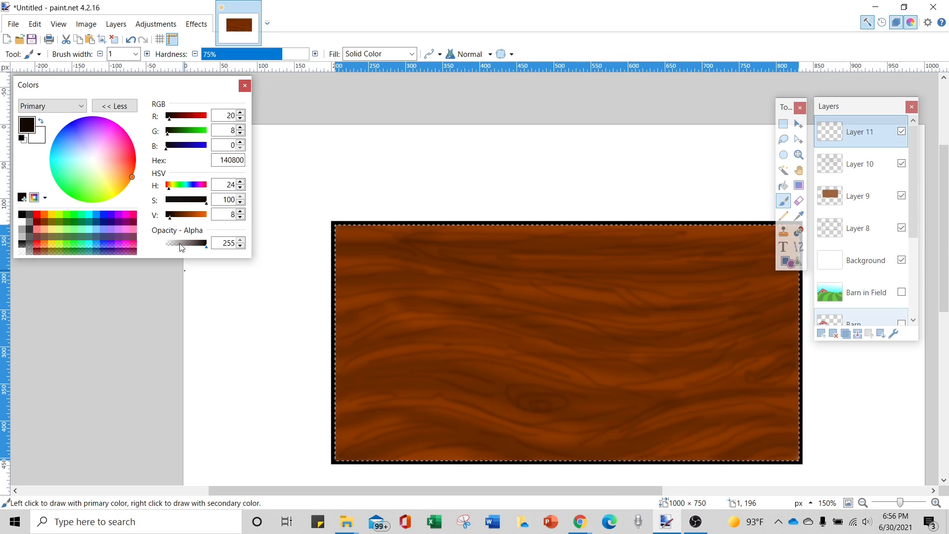
drag(181, 247, 174, 244)
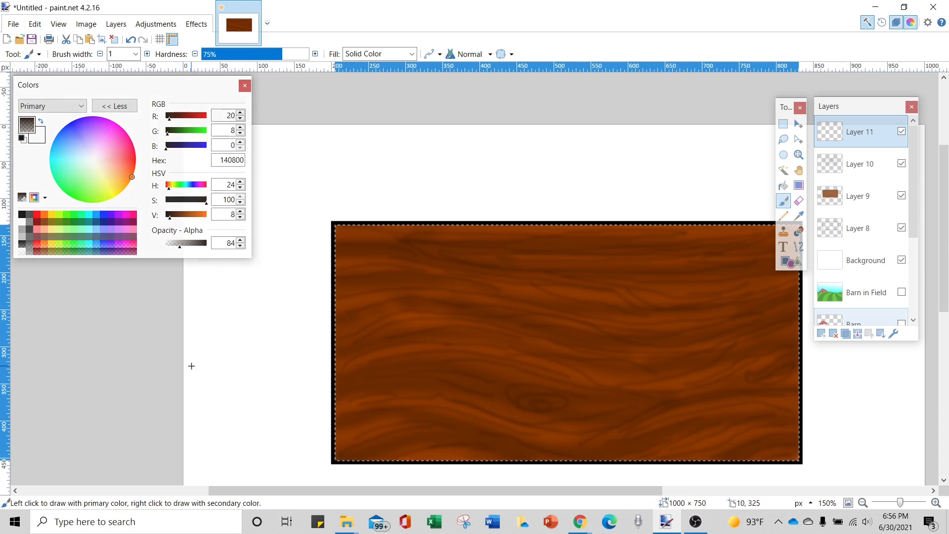
click(178, 245)
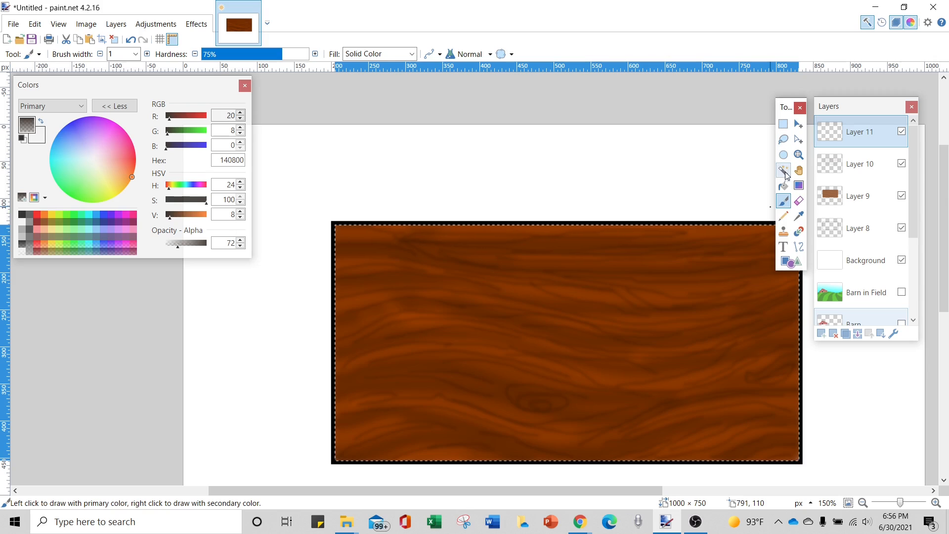
click(135, 54)
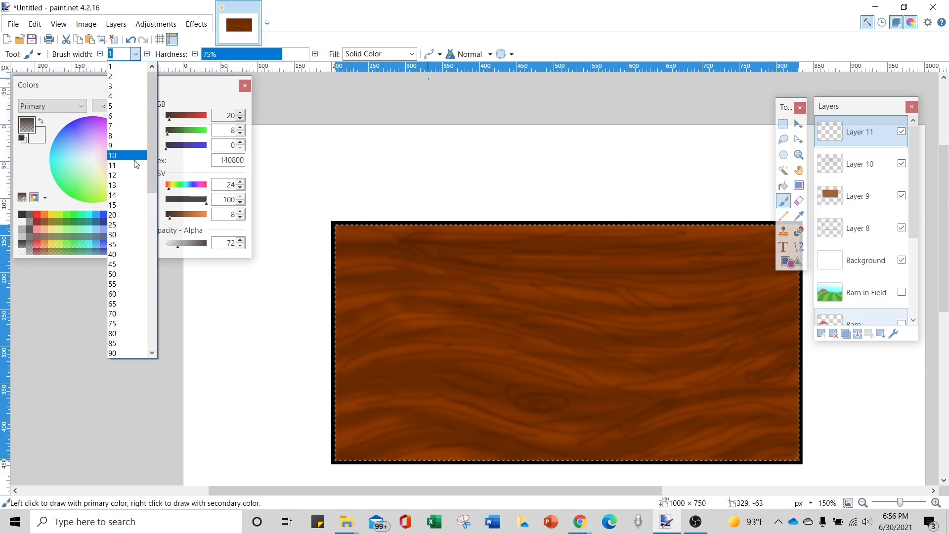
click(127, 195)
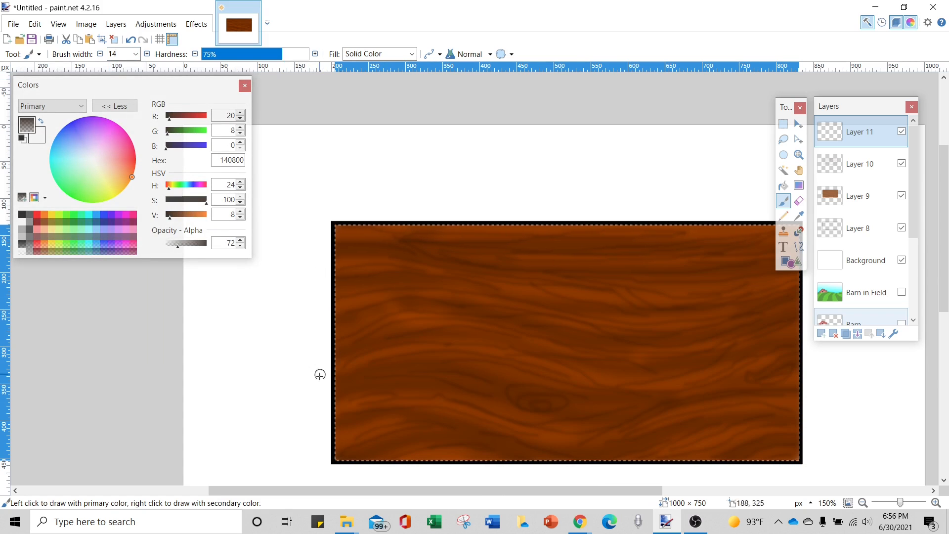
Paint wide dark shading strokes along the grain across the lower half and middle of the wood rectangle on Layer 11.
mouse_move(428, 388)
mouse_down()
mouse_move(578, 418)
mouse_move(648, 405)
mouse_move(603, 425)
mouse_move(548, 427)
mouse_move(419, 390)
mouse_move(366, 395)
mouse_up()
drag(434, 421, 511, 444)
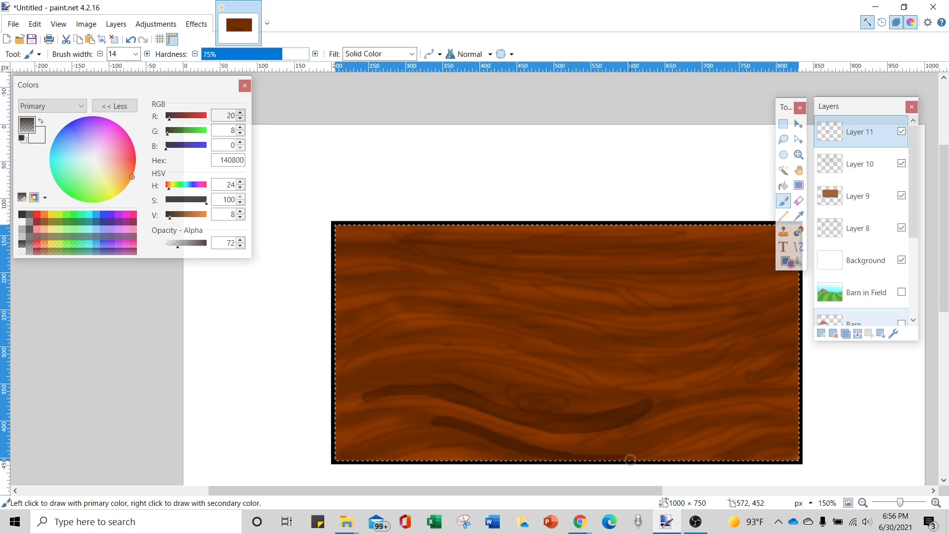
drag(766, 411, 680, 436)
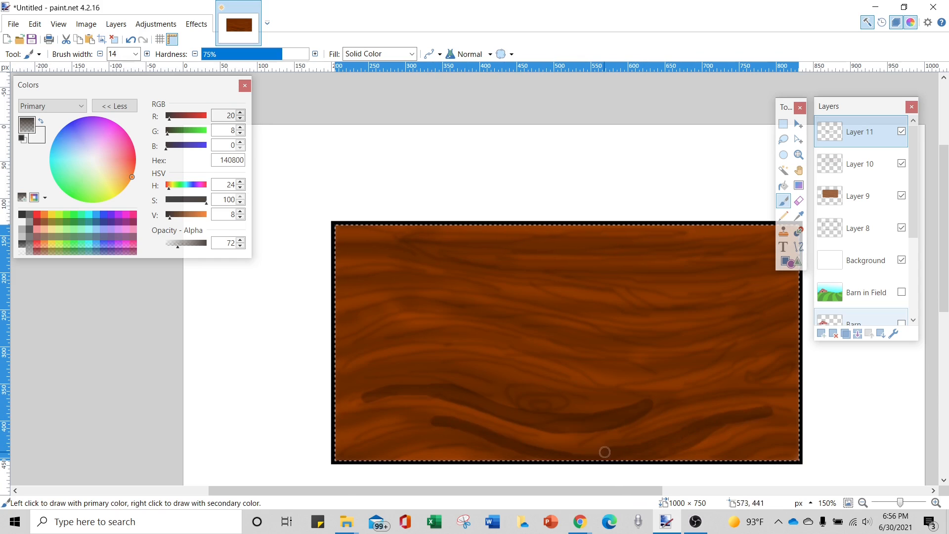
drag(431, 421, 391, 422)
mouse_move(403, 309)
mouse_down()
mouse_move(439, 305)
mouse_move(568, 334)
mouse_move(653, 339)
mouse_move(613, 349)
mouse_move(511, 326)
mouse_move(657, 347)
mouse_move(723, 333)
mouse_move(769, 303)
mouse_move(691, 346)
mouse_move(648, 354)
mouse_move(695, 342)
mouse_up()
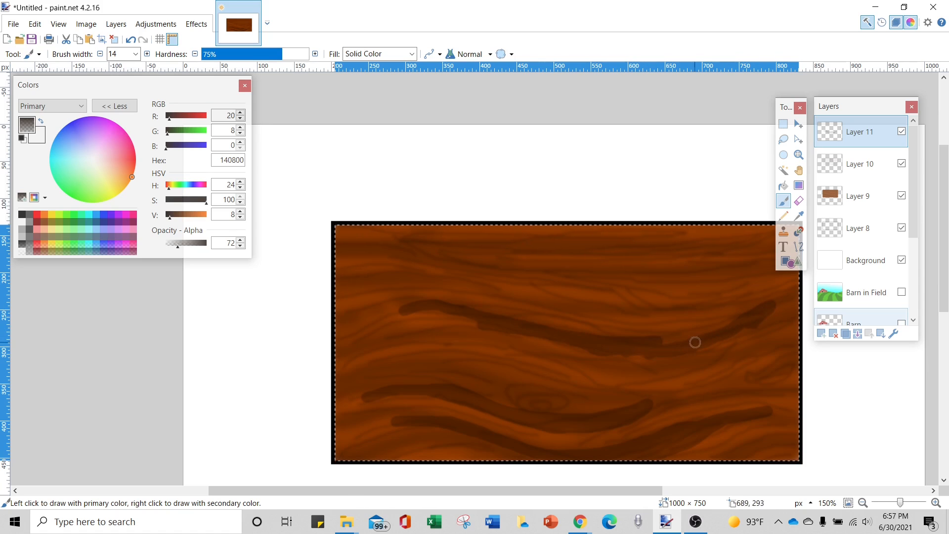
drag(692, 378, 756, 361)
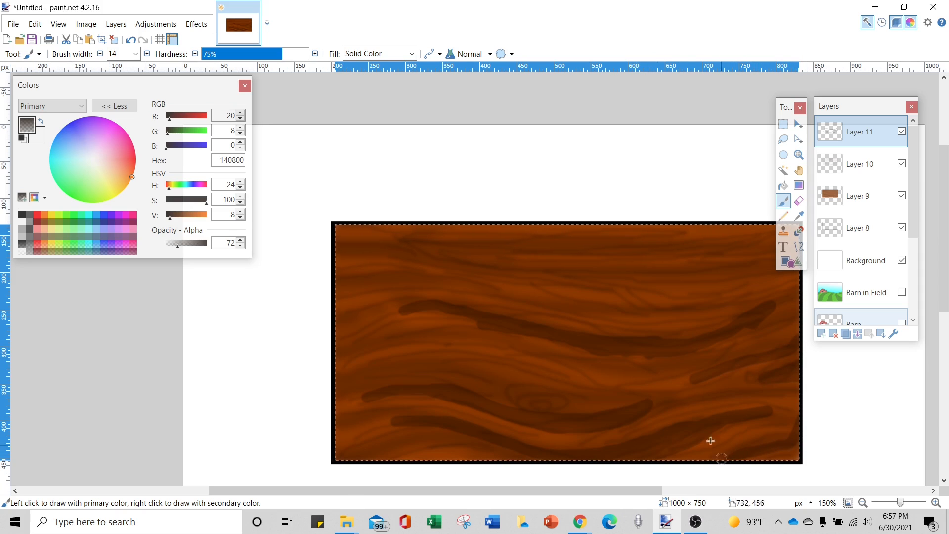
Paint wide dark shading strokes along the grain across the upper part and left side of the wood rectangle.
mouse_move(737, 275)
mouse_down()
mouse_move(632, 285)
mouse_move(451, 257)
mouse_up()
mouse_move(751, 246)
mouse_down()
mouse_move(628, 257)
mouse_move(491, 248)
mouse_up()
drag(403, 239, 374, 238)
mouse_move(465, 283)
mouse_down()
mouse_move(383, 282)
mouse_move(357, 284)
mouse_up()
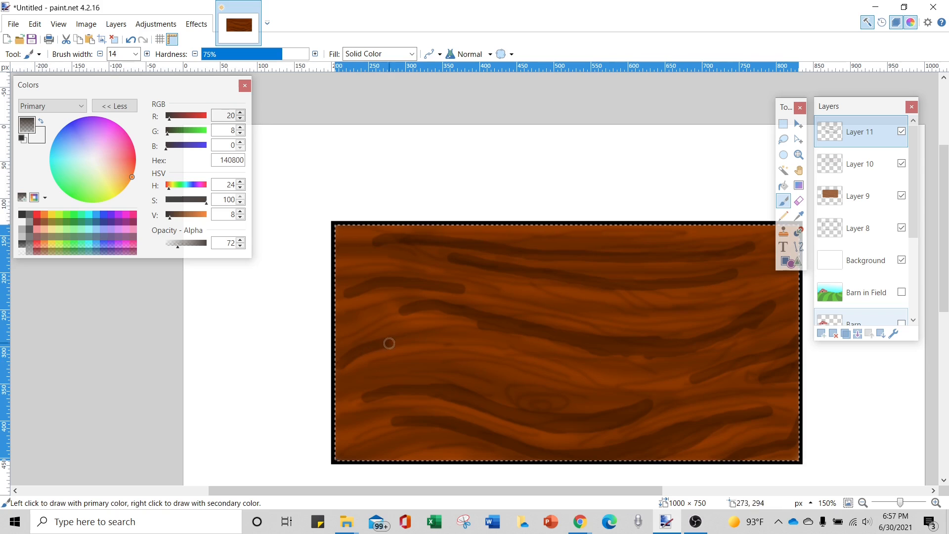
scroll(727, 318, up, 2)
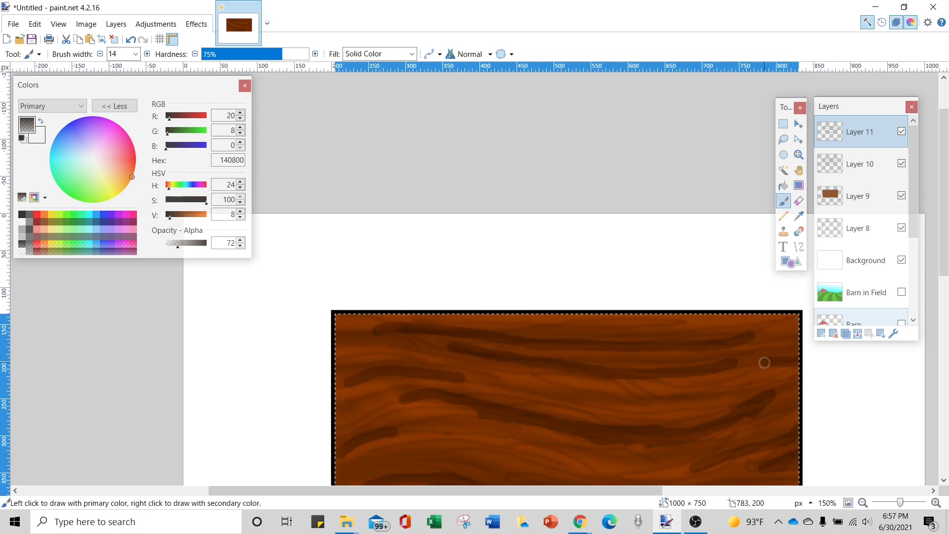
scroll(735, 415, down, 3)
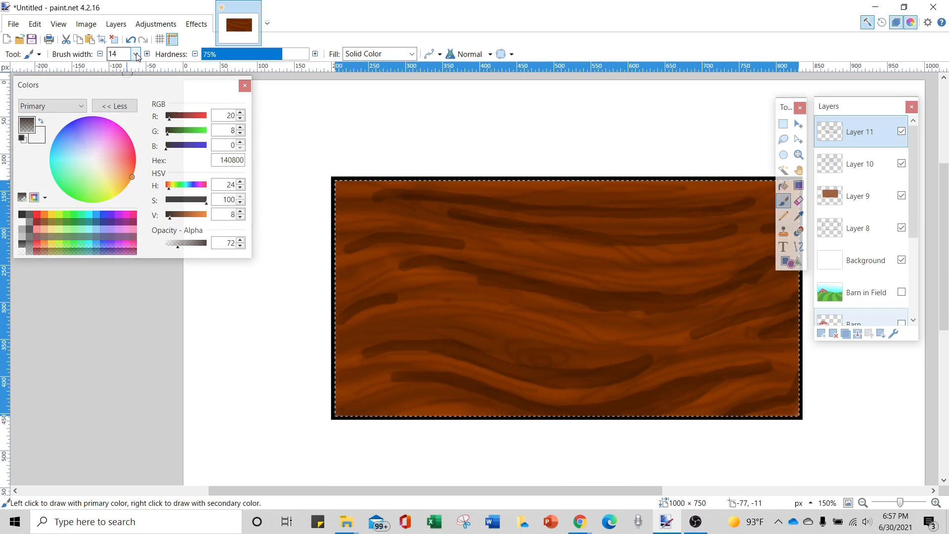
Set the Paintbrush width to 7.
click(135, 54)
drag(149, 118, 151, 114)
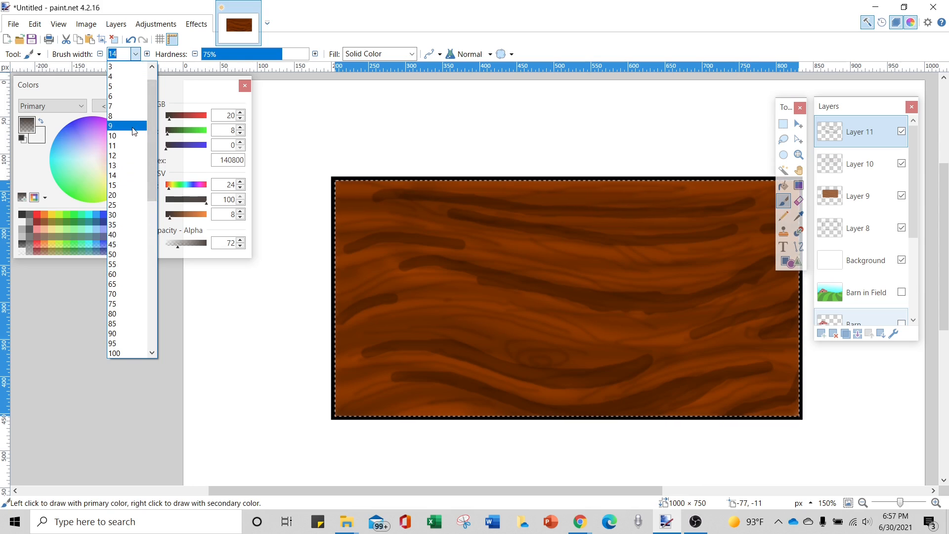
click(133, 126)
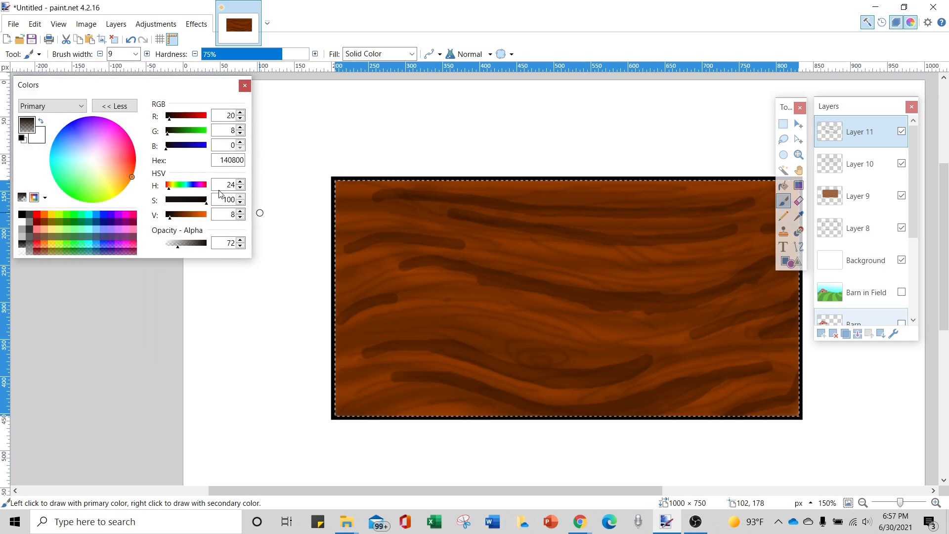
click(100, 53)
click(100, 54)
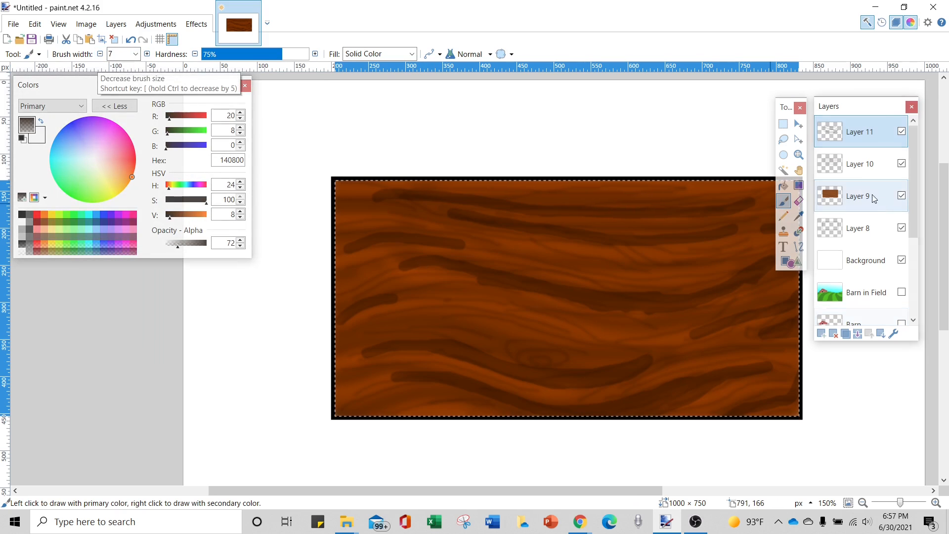
Paint narrower dark accents with the Paintbrush over the shading strokes in the upper-left area of the wood rectangle.
click(799, 155)
click(429, 231)
click(429, 232)
scroll(472, 266, up, 2)
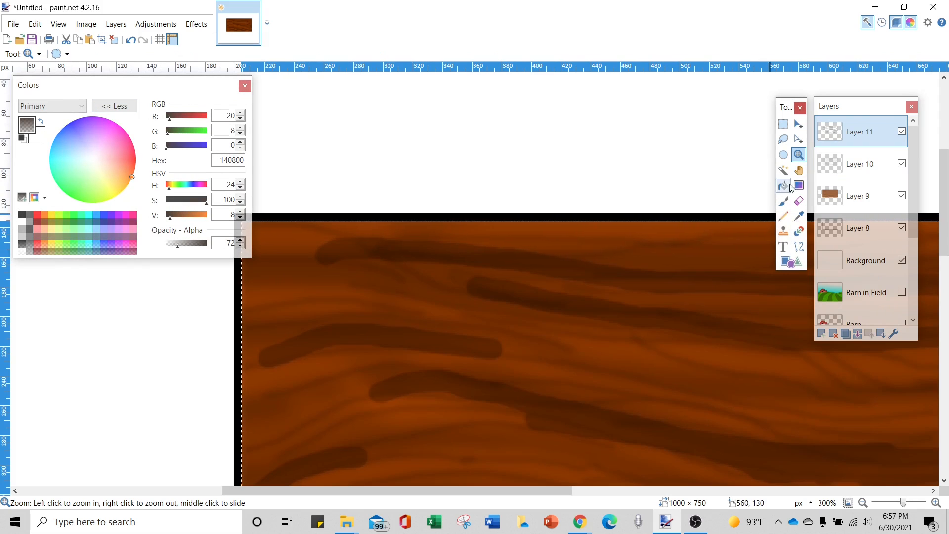
click(783, 201)
drag(326, 253, 426, 255)
mouse_move(480, 261)
mouse_down()
mouse_move(621, 292)
mouse_move(671, 322)
mouse_move(712, 326)
mouse_up()
drag(474, 345, 310, 330)
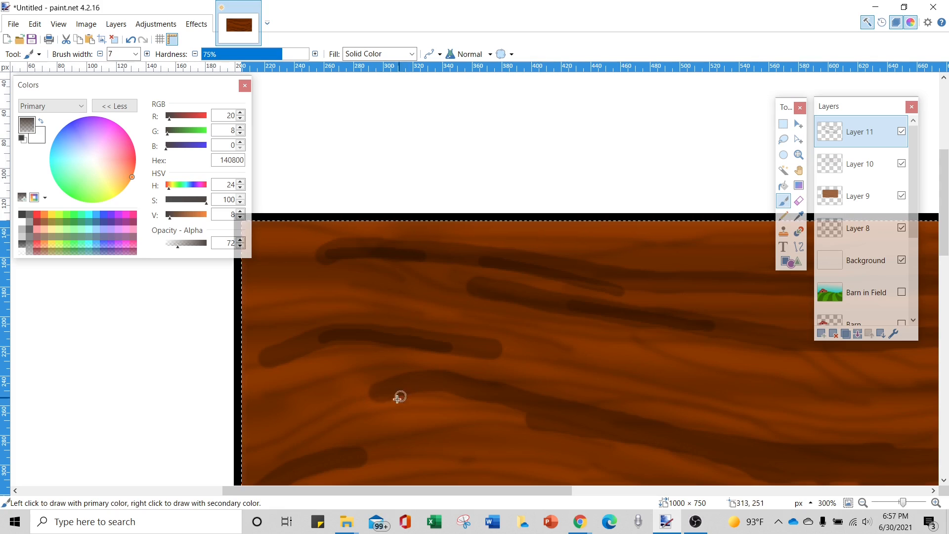
drag(329, 414, 352, 408)
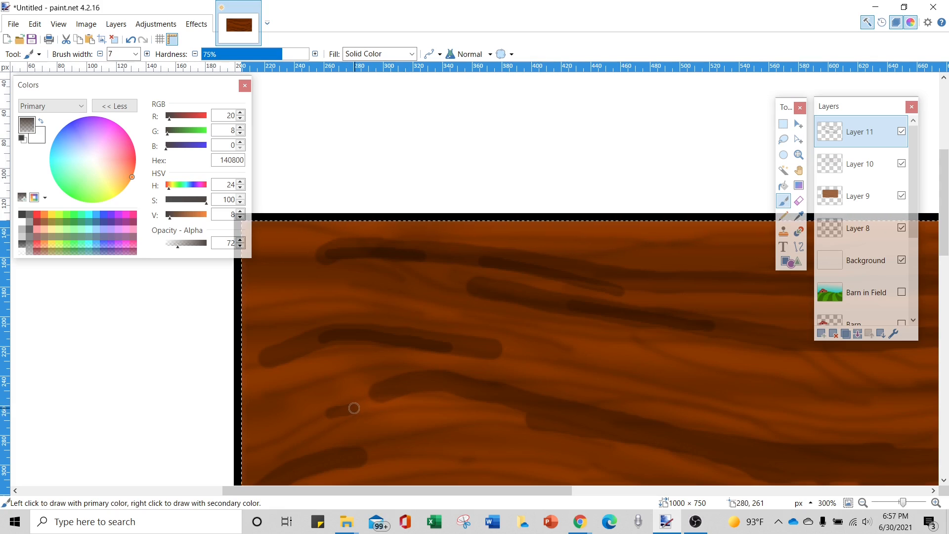
mouse_move(347, 411)
mouse_down()
mouse_move(435, 386)
mouse_move(543, 423)
mouse_move(698, 442)
mouse_move(466, 396)
mouse_move(646, 420)
mouse_up()
Add narrow dark accents to the shading strokes at the left edge, under the oval knot and in the lower-left area.
scroll(553, 402, down, 2)
mouse_move(329, 342)
mouse_down()
mouse_move(328, 354)
mouse_move(269, 373)
mouse_up()
scroll(555, 390, down, 3)
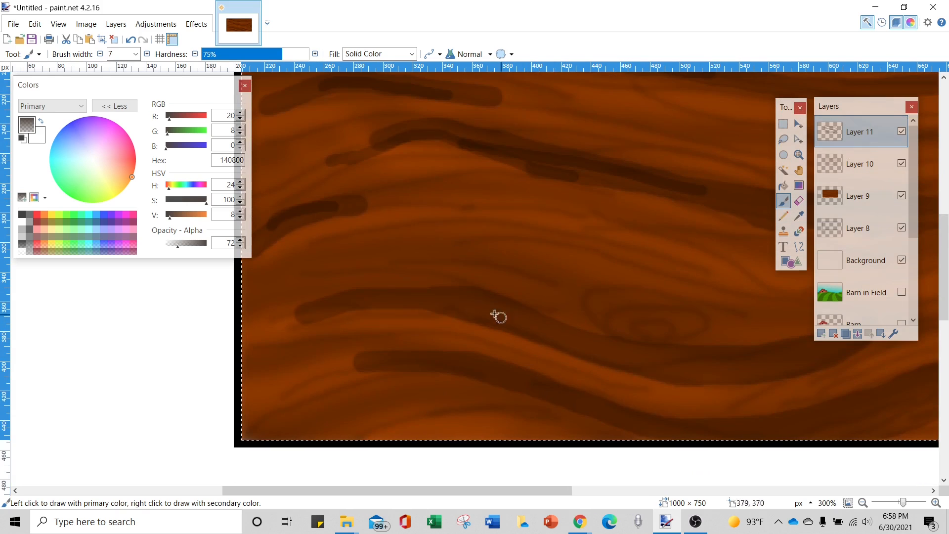
scroll(796, 410, up, 1)
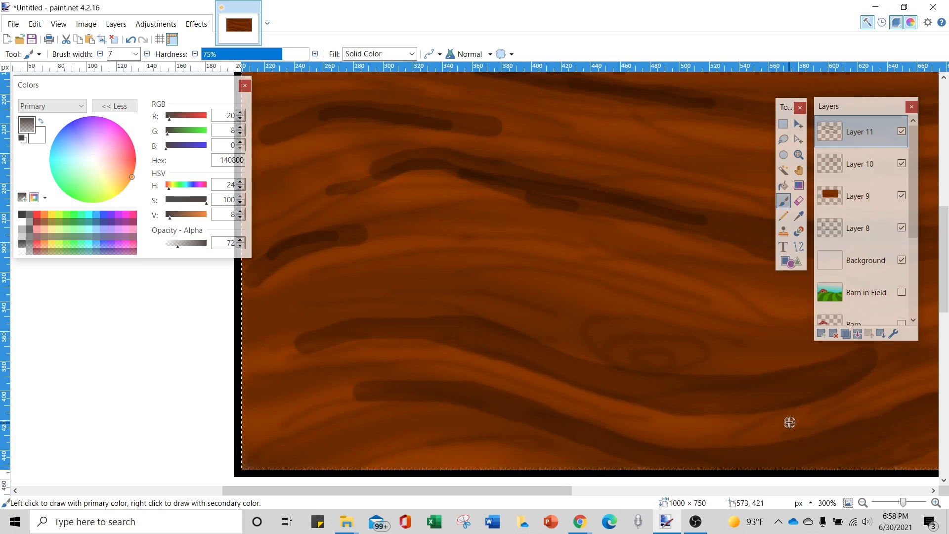
scroll(789, 422, up, 1)
mouse_move(841, 400)
mouse_down()
mouse_move(780, 423)
mouse_move(681, 429)
mouse_move(586, 404)
mouse_move(697, 424)
mouse_move(835, 400)
mouse_up()
scroll(764, 418, down, 3)
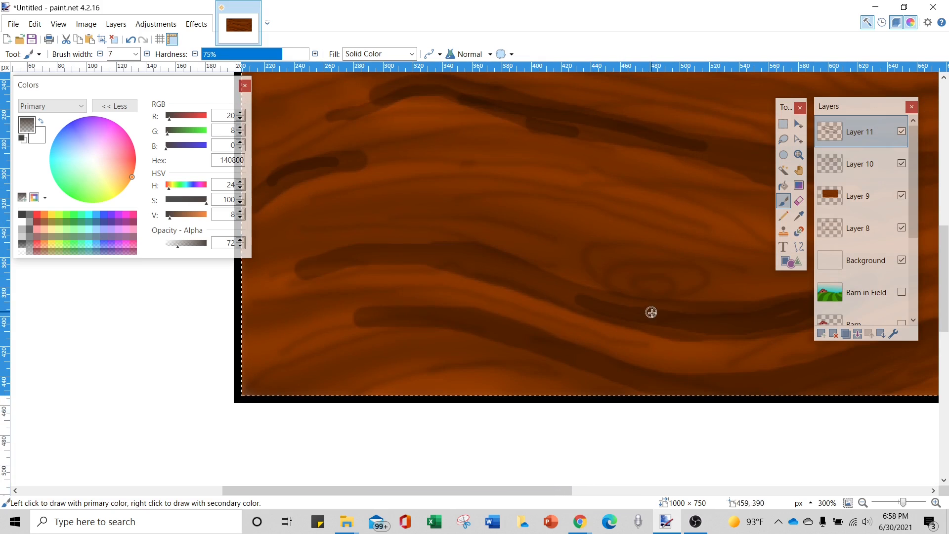
drag(369, 316, 304, 335)
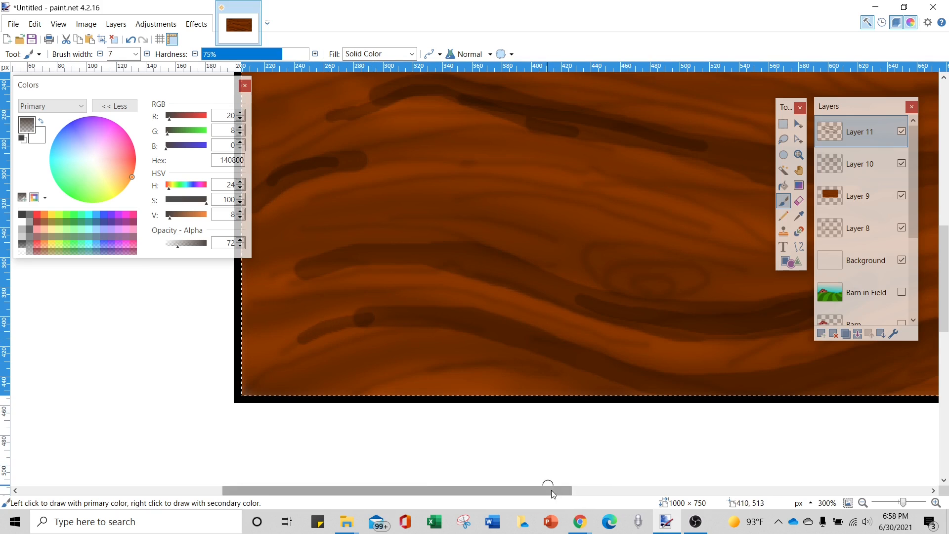
Add narrow dark accents to the shading strokes in the lower-right and middle-right areas of the wood rectangle.
drag(551, 491, 686, 491)
mouse_move(593, 339)
mouse_down()
mouse_move(528, 372)
mouse_move(452, 386)
mouse_up()
drag(630, 326, 734, 307)
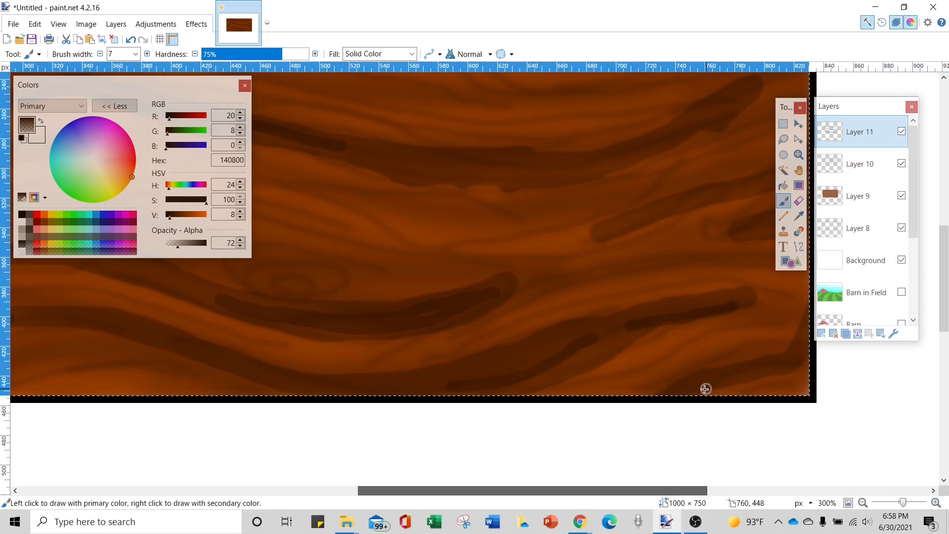
scroll(706, 389, up, 3)
mouse_move(413, 315)
mouse_down()
mouse_move(491, 329)
mouse_move(737, 254)
mouse_up()
drag(619, 377, 741, 339)
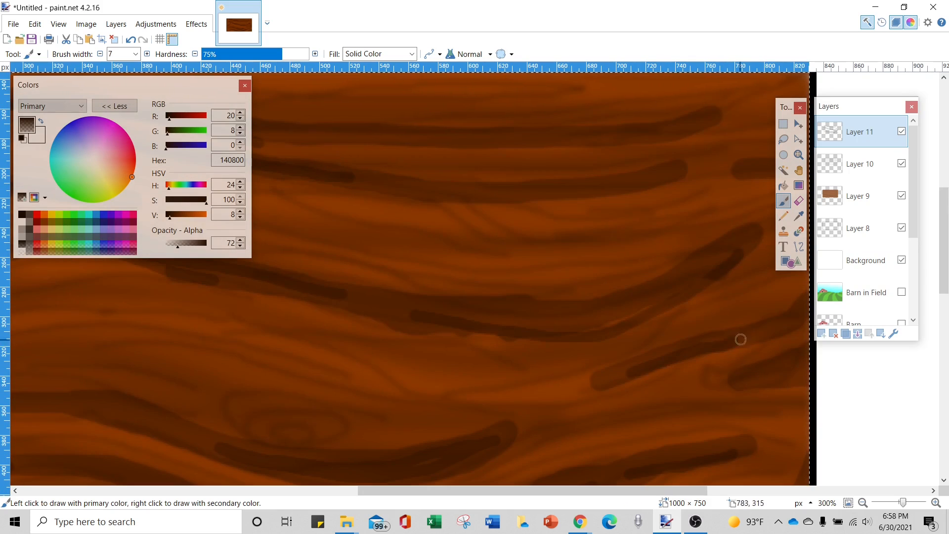
Add narrow dark accents to the shading strokes in the upper-right area of the wood rectangle, up to its right edge.
scroll(750, 388, up, 2)
drag(707, 235, 381, 262)
drag(425, 304, 576, 317)
drag(806, 289, 715, 292)
scroll(699, 349, down, 2)
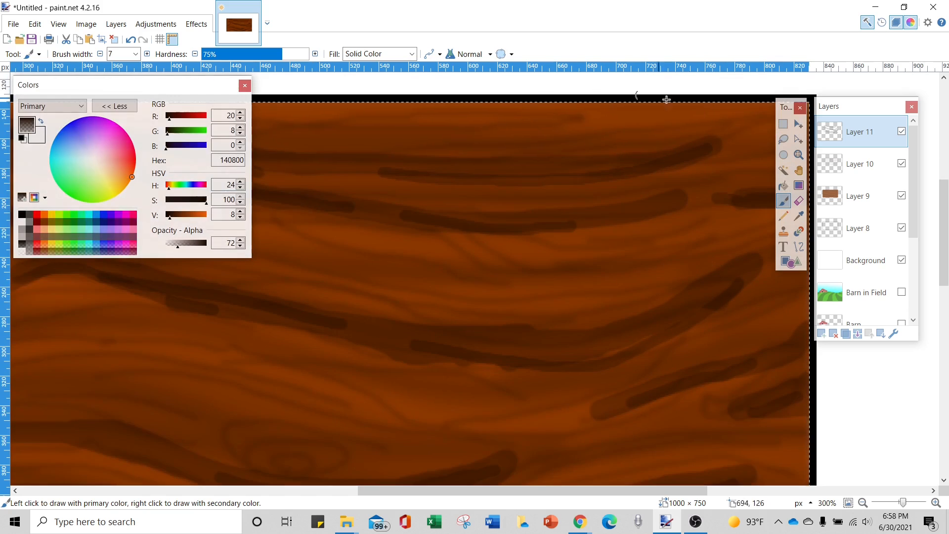
Apply a Gaussian Blur with a radius of 23 to the shading strokes on Layer 11.
key(z)
key(ctrl+0)
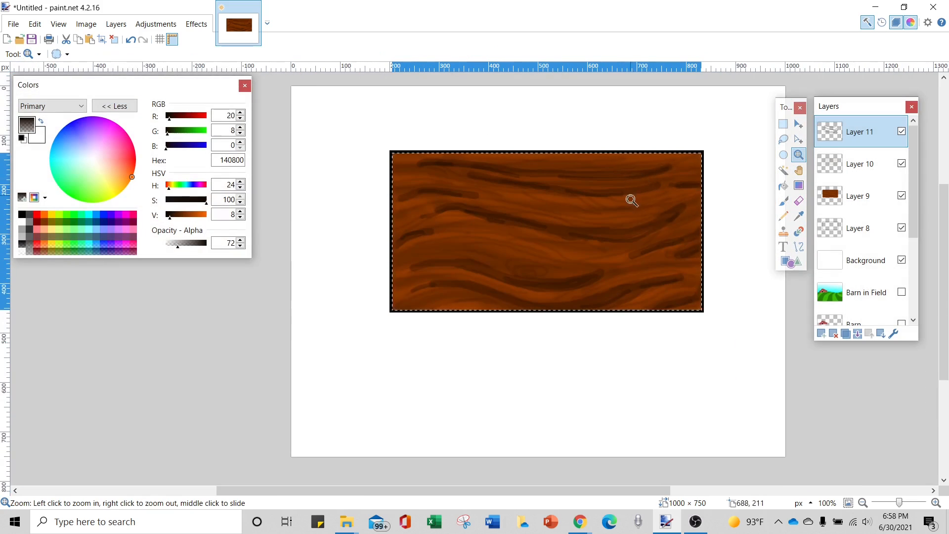
scroll(632, 200, up, 1)
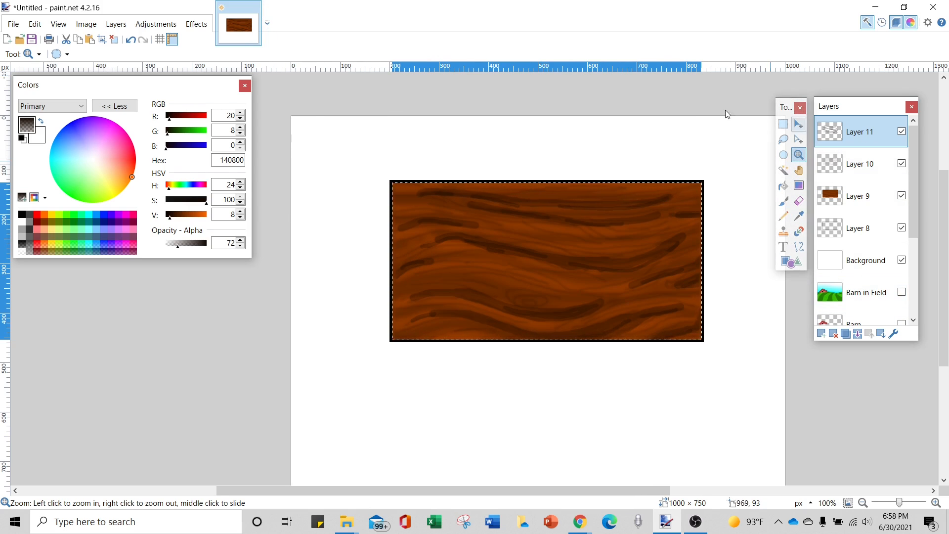
click(197, 25)
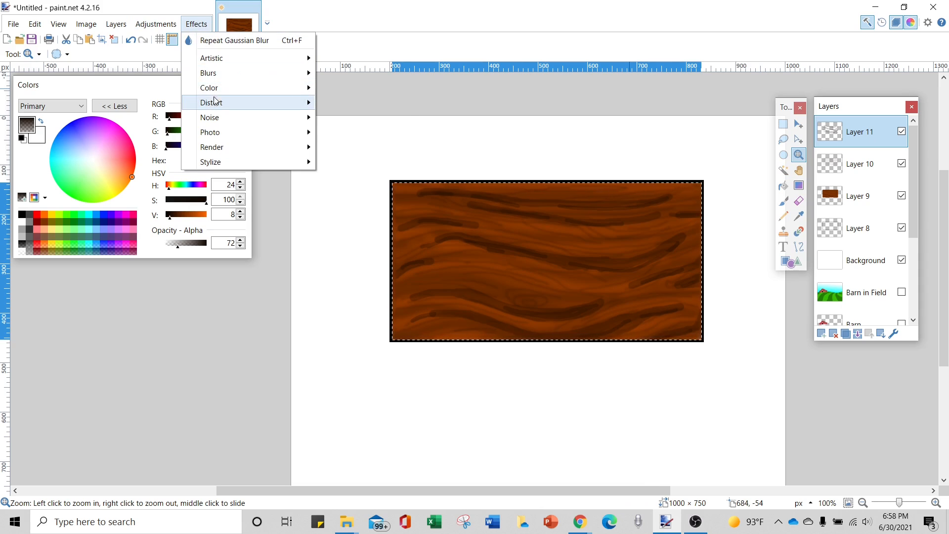
mouse_move(207, 73)
click(347, 87)
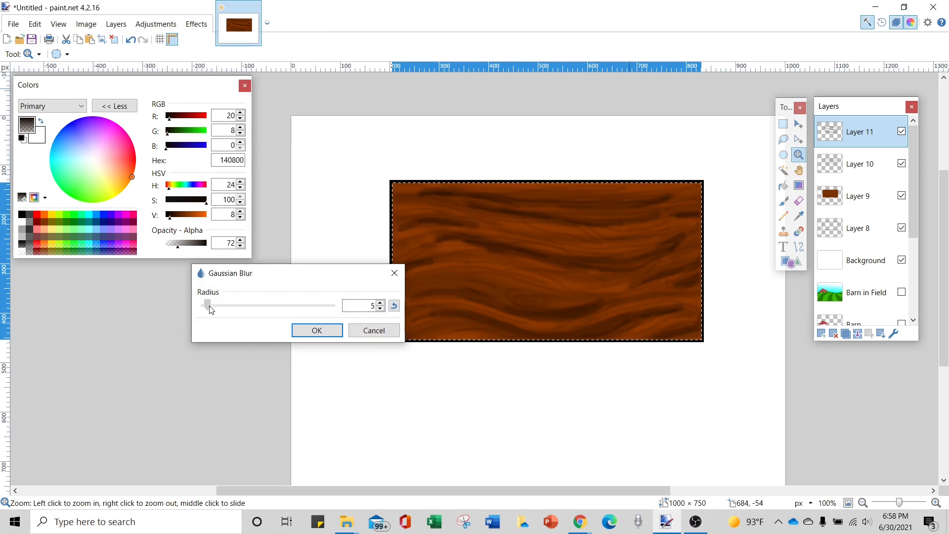
drag(214, 310, 219, 310)
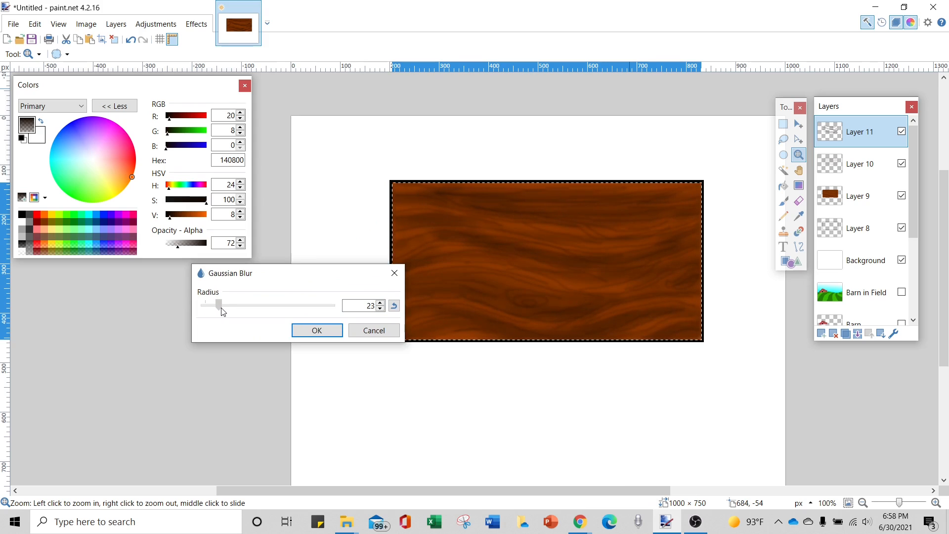
click(328, 334)
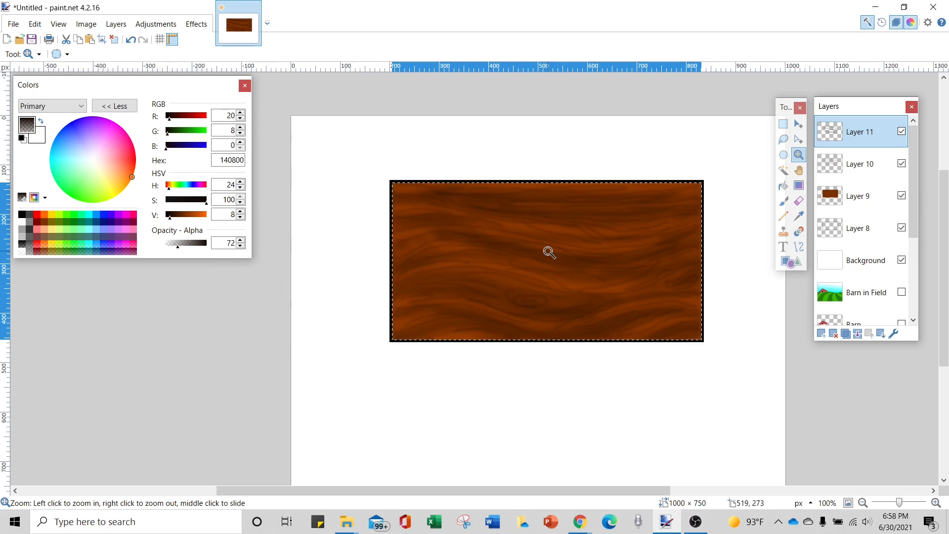
Rename Layer 8 to Border and Layer 9 to Base Color.
click(882, 230)
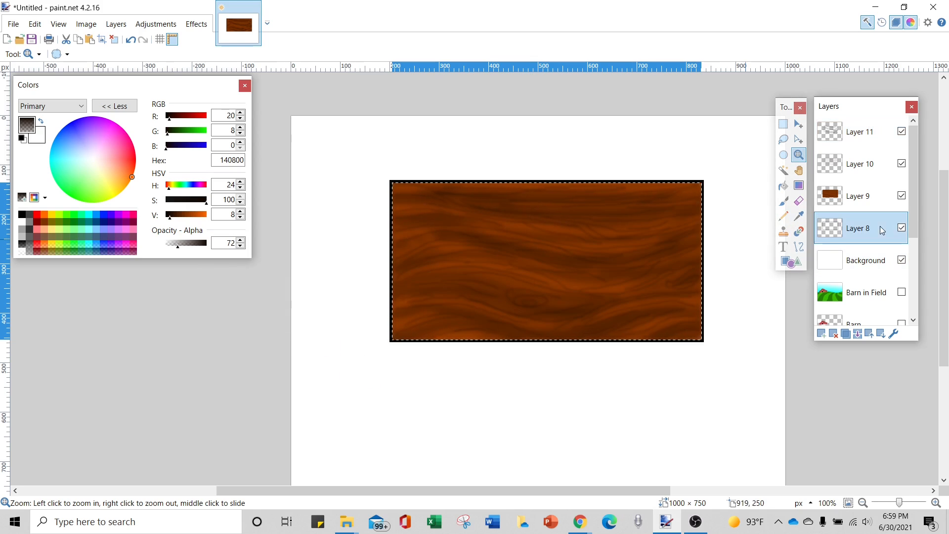
click(894, 334)
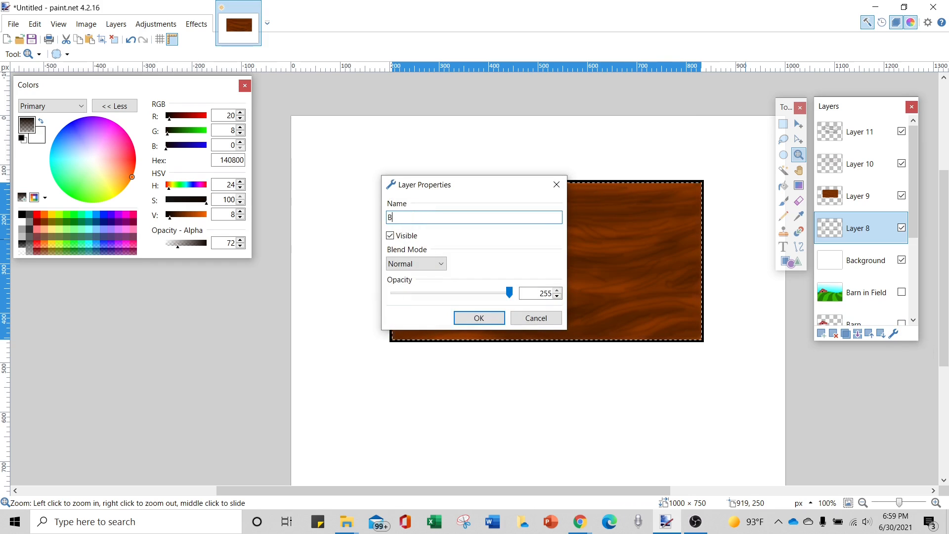
text(Border)
key(Return)
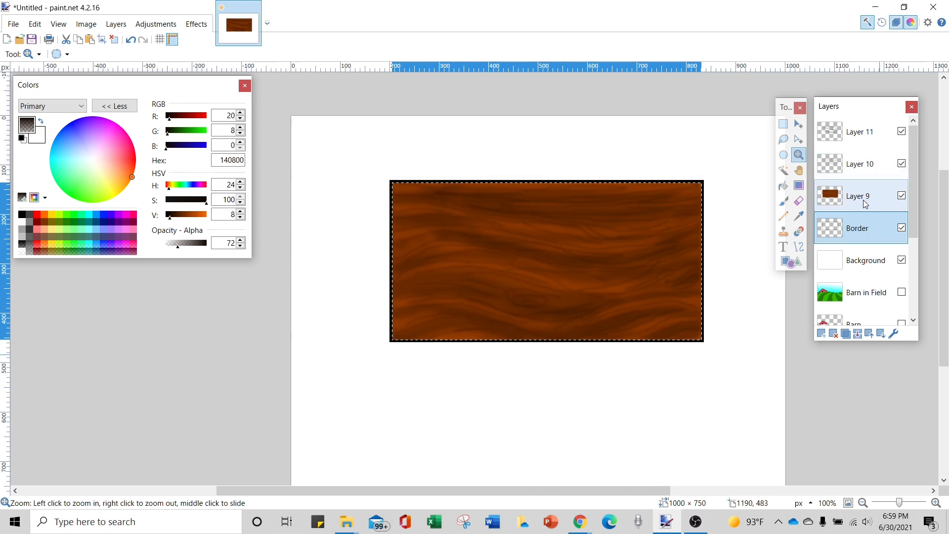
click(865, 204)
click(894, 334)
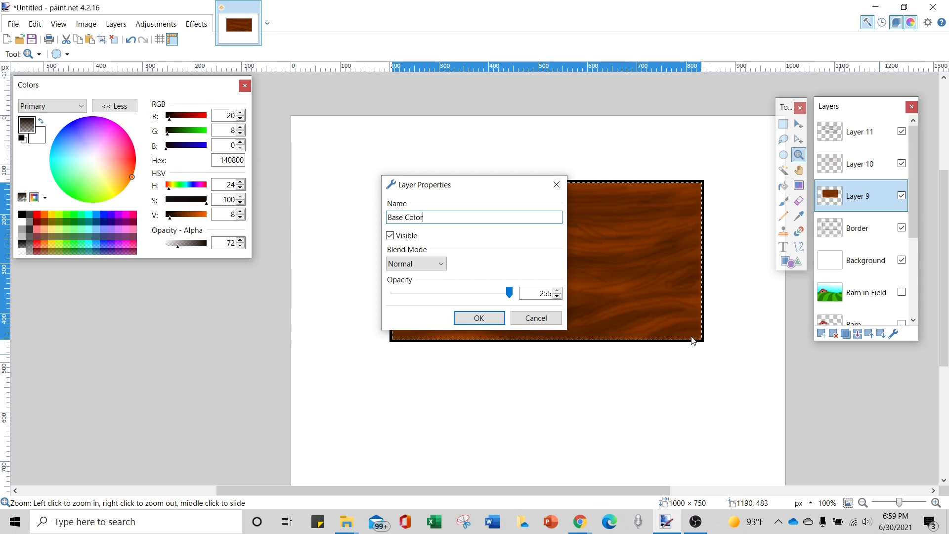
click(488, 317)
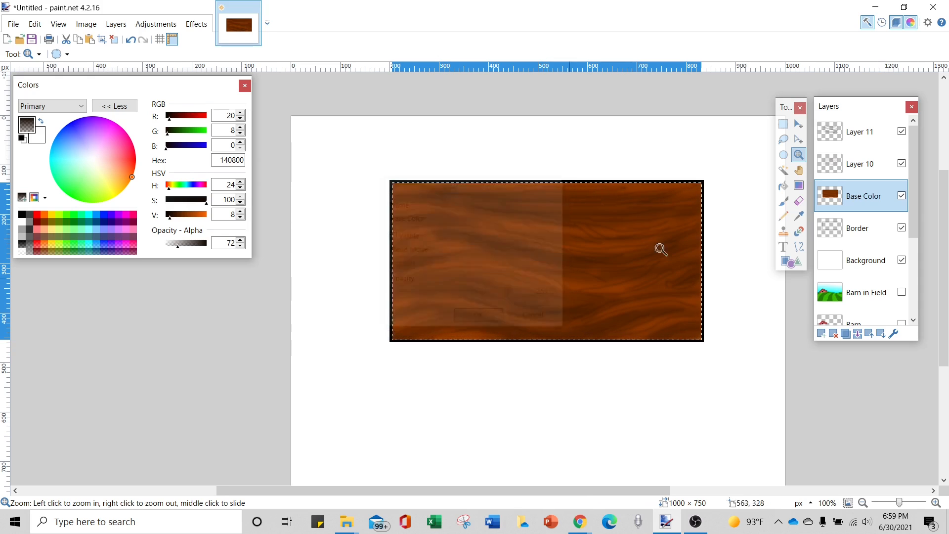
Rename Layer 10 to Grain and Layer 11 to Shading.
click(861, 164)
click(893, 334)
text(Grain)
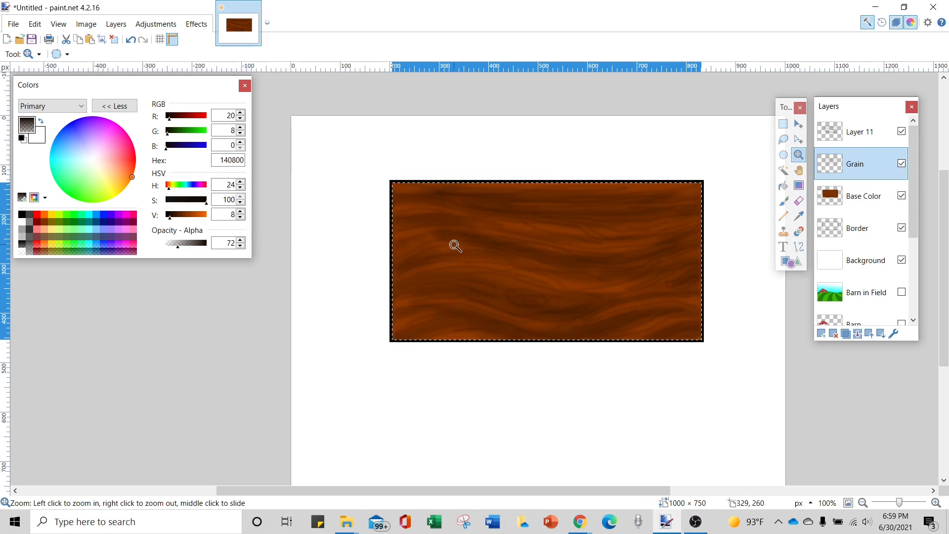
click(886, 132)
click(895, 334)
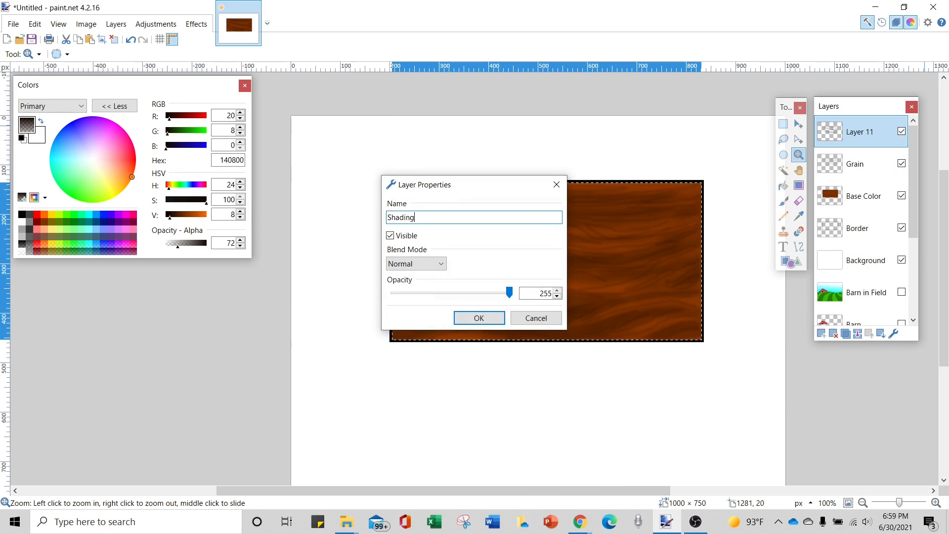
text(Shading)
key(Return)
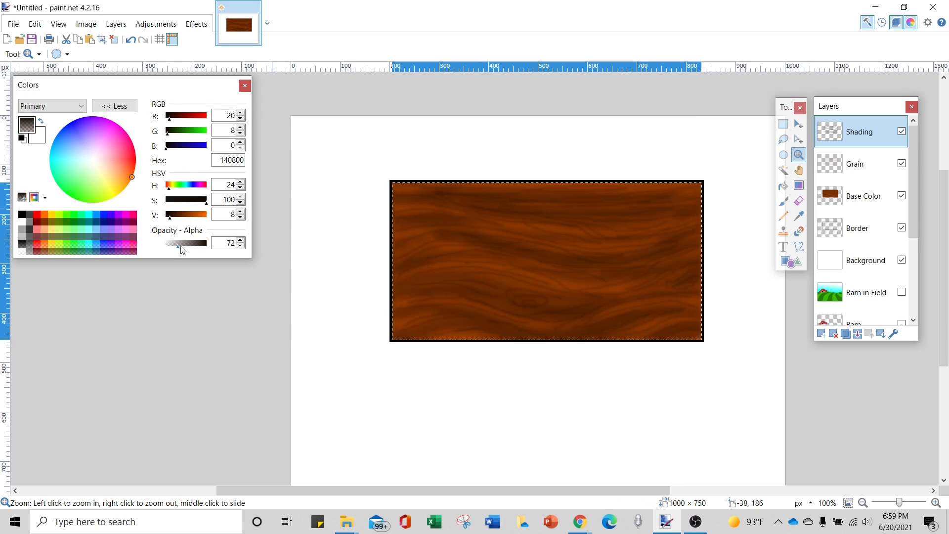
click(516, 261)
right_click(518, 261)
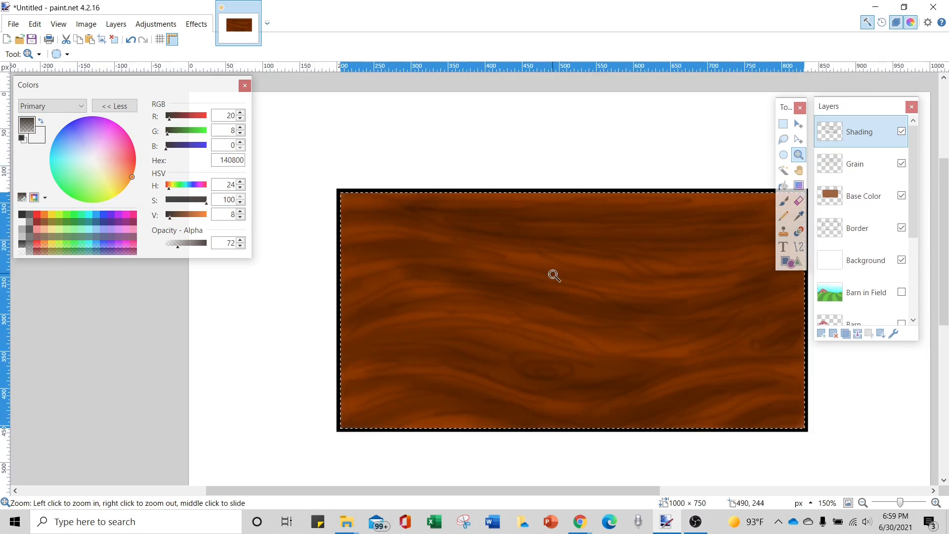
right_click(645, 276)
scroll(657, 273, up, 3)
scroll(674, 273, down, 2)
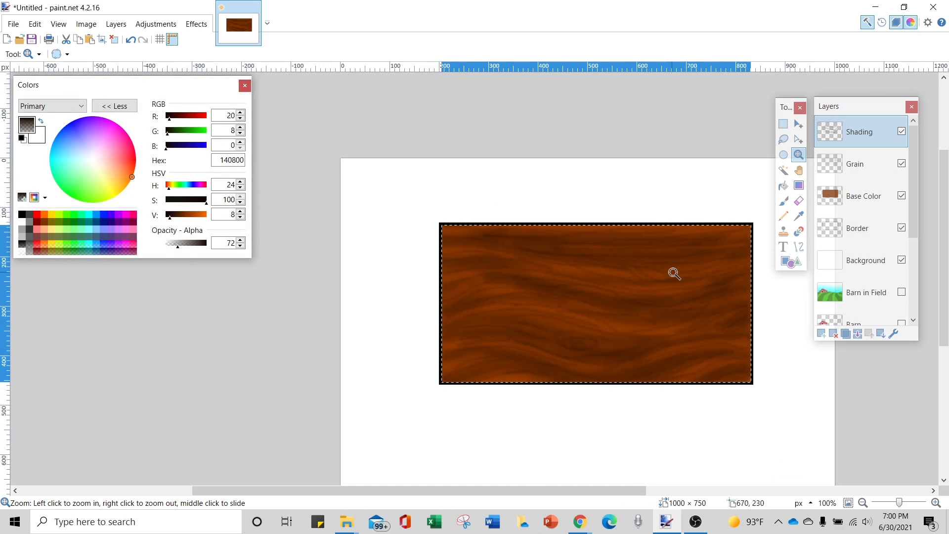
click(685, 275)
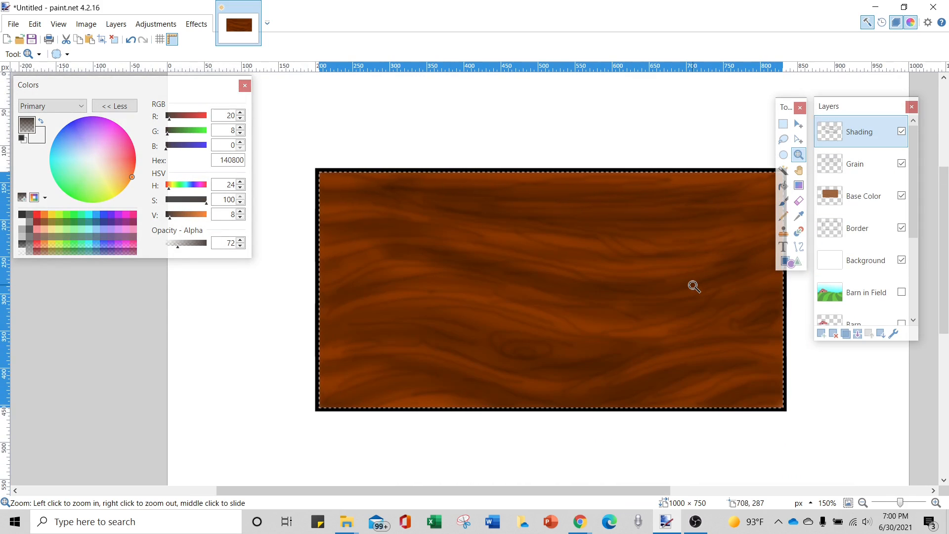
right_click(645, 283)
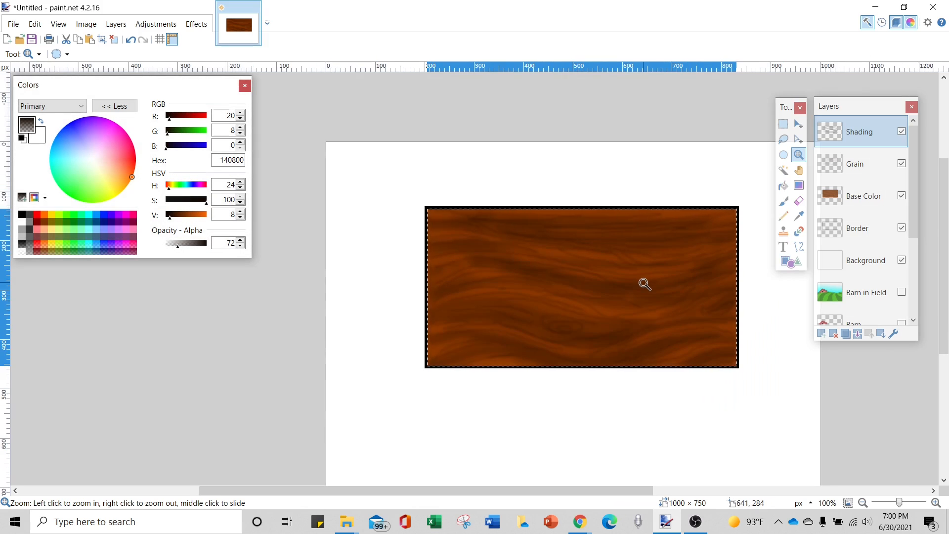
right_click(644, 284)
click(678, 284)
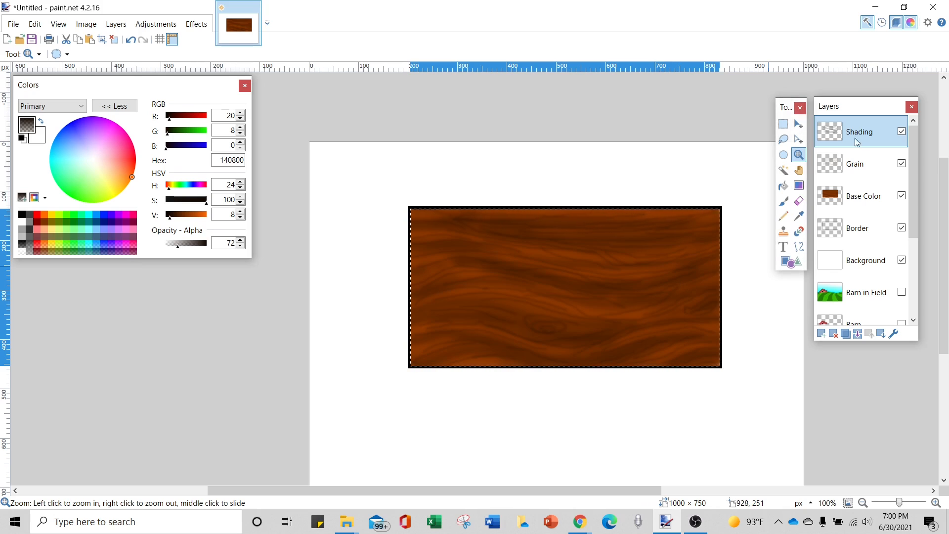
Merge the Shading, Grain and Base Color layers down into the Border layer.
click(859, 333)
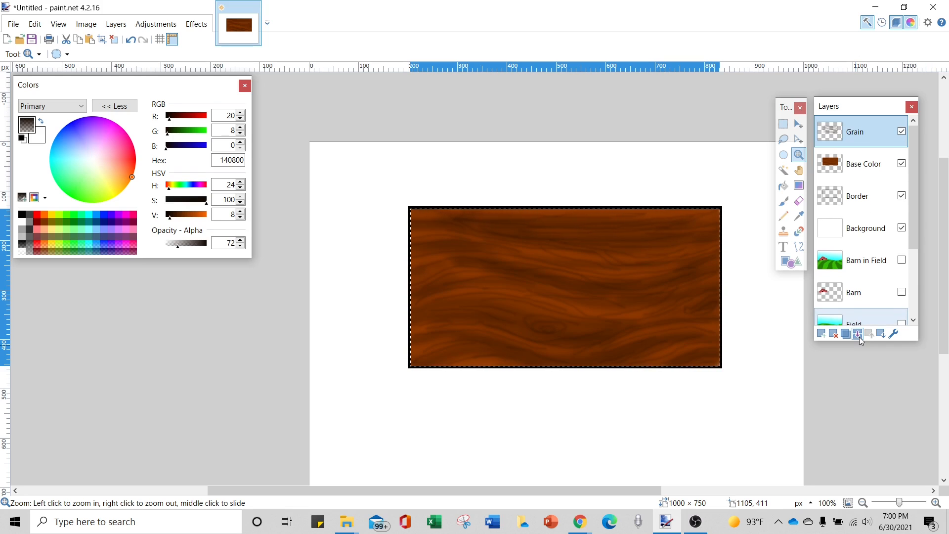
click(860, 336)
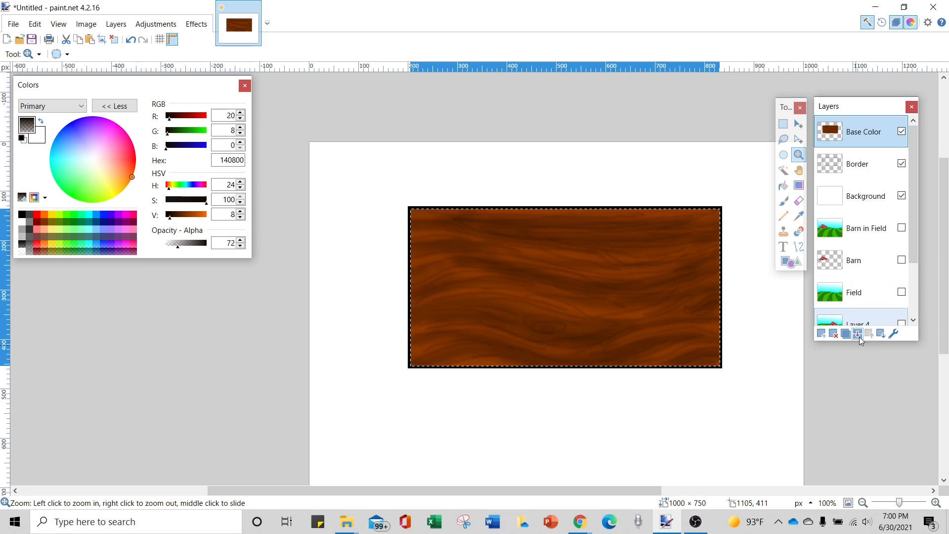
click(859, 337)
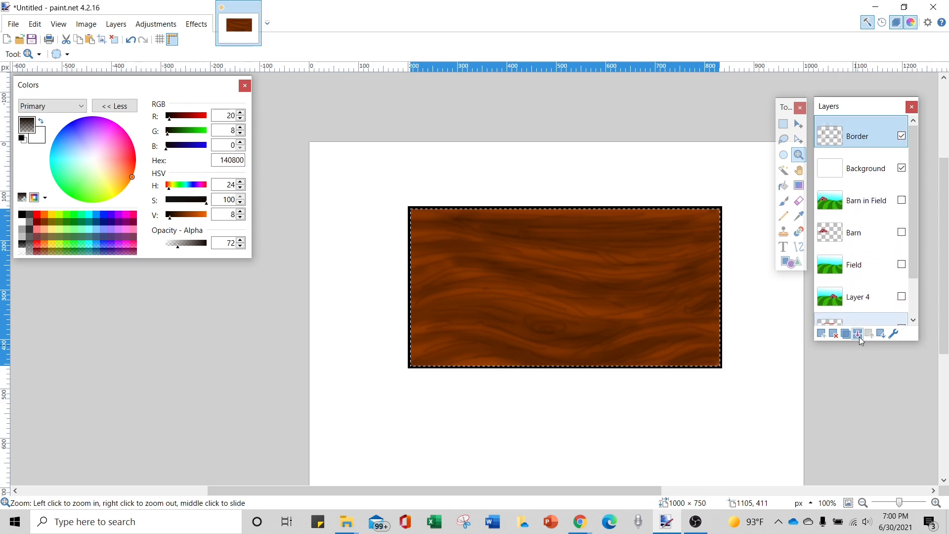
Rename the merged Border layer as Wood.
click(897, 340)
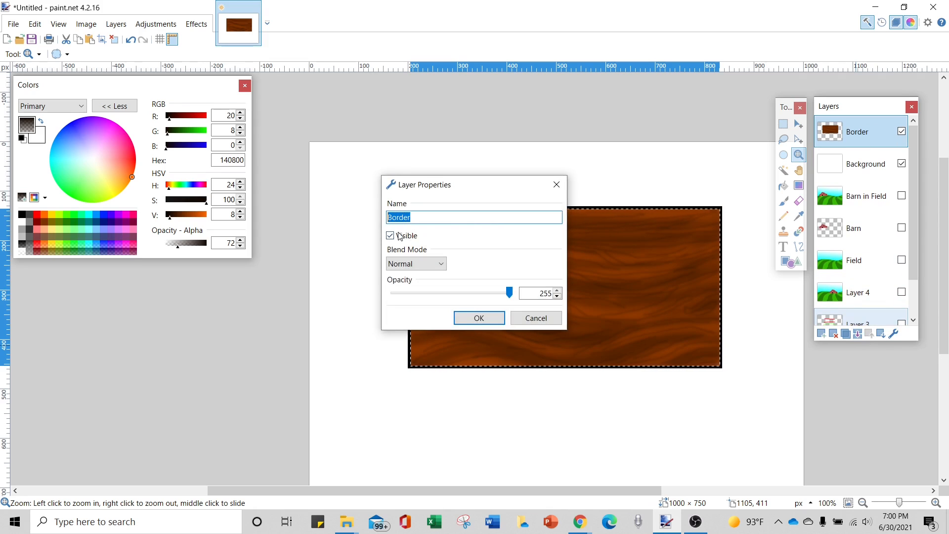
text(Wood)
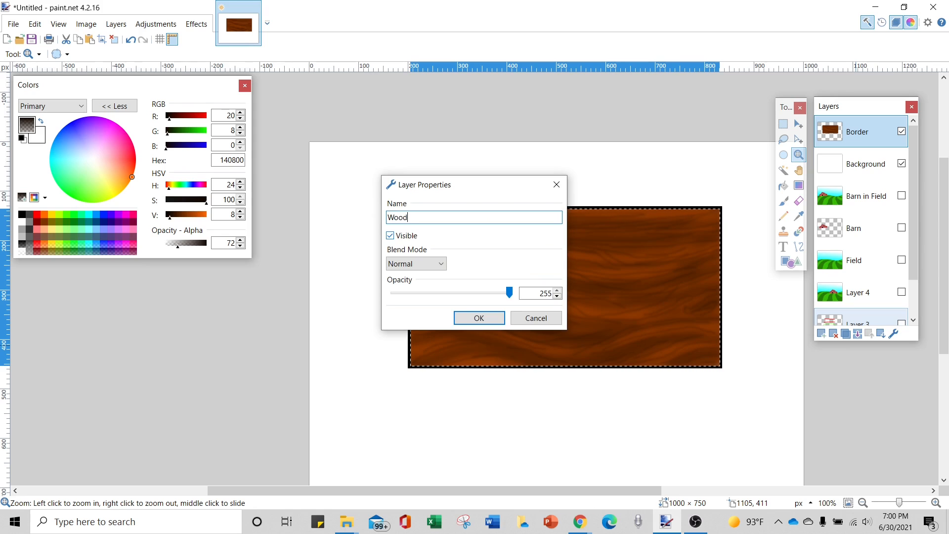
key(Return)
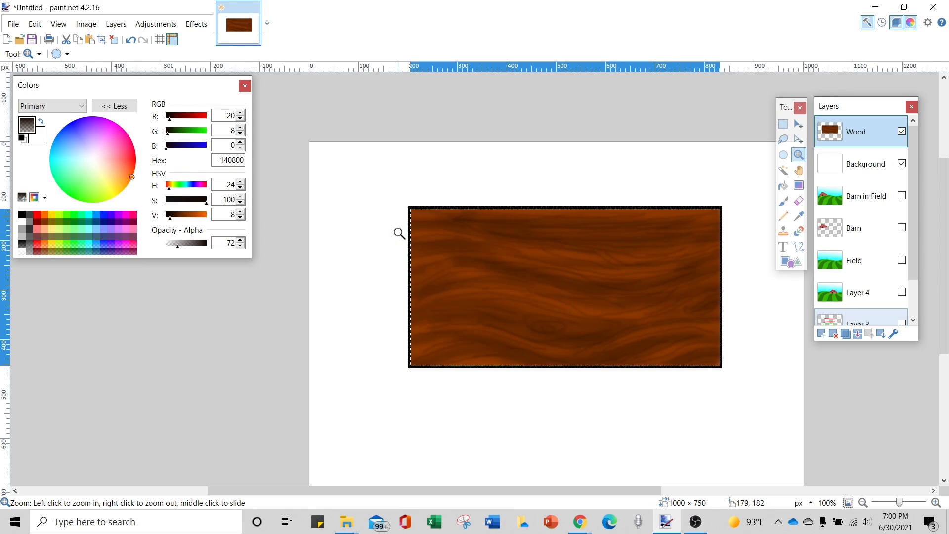